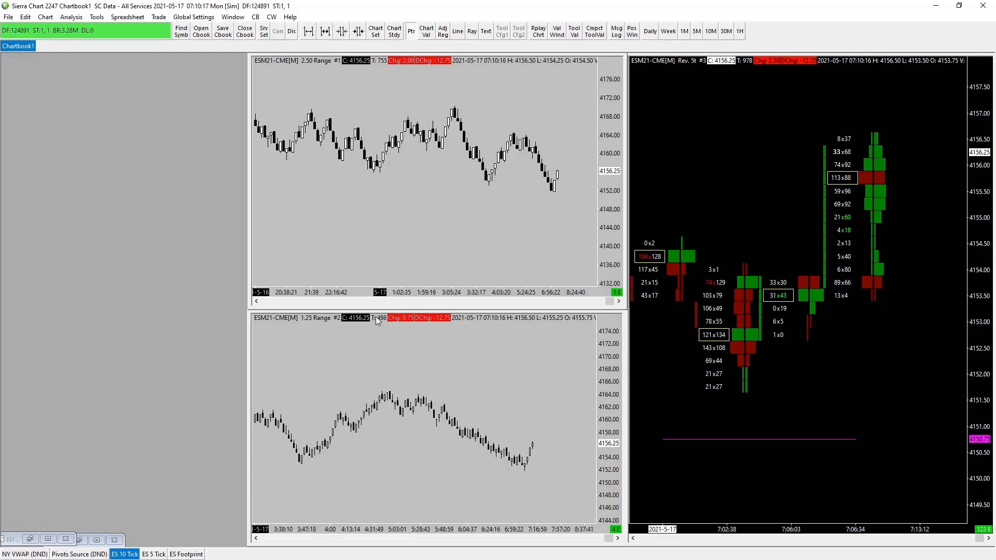
Float the 1.25 Range ES chart lower-right over the top chart and open its Chart Settings (F5)
drag(377, 313, 293, 175)
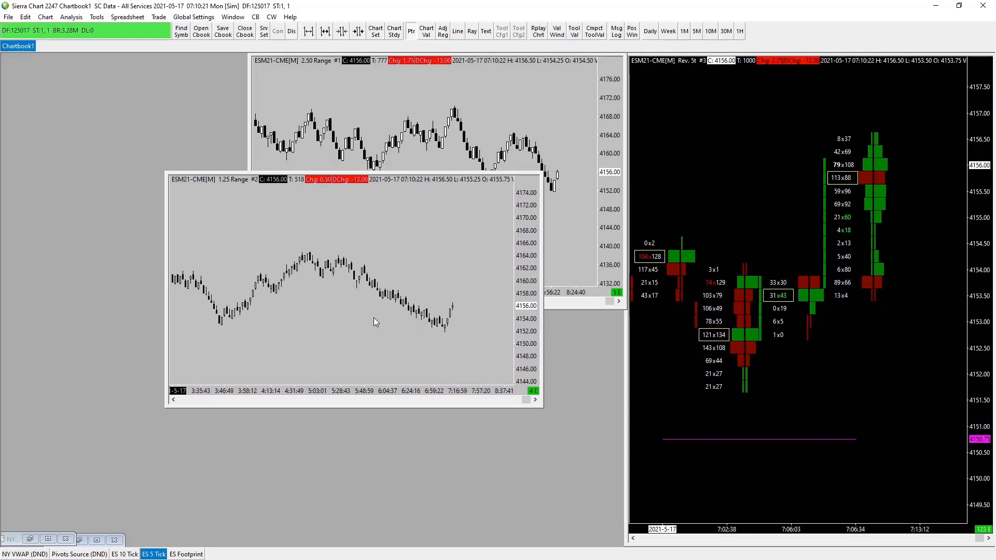
drag(376, 177, 432, 234)
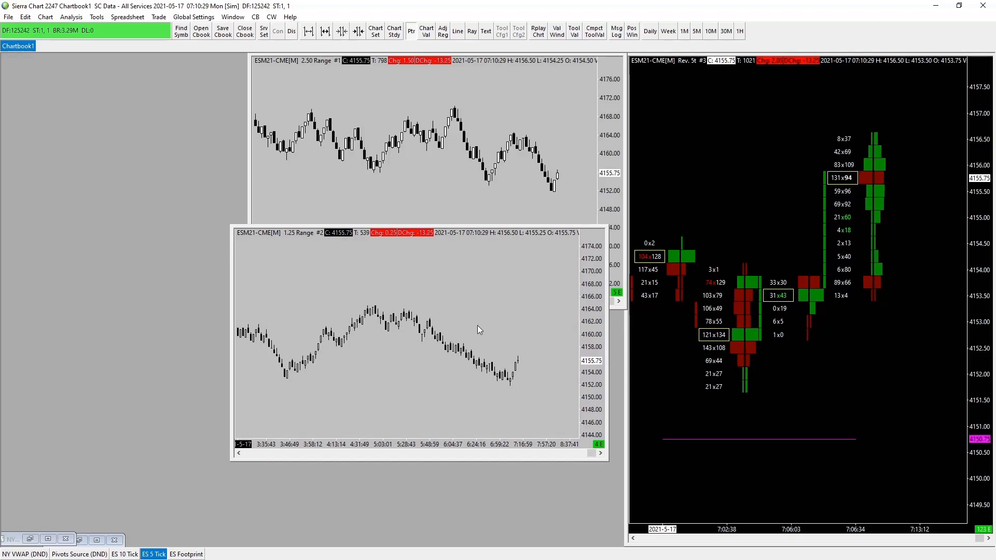
key(F5)
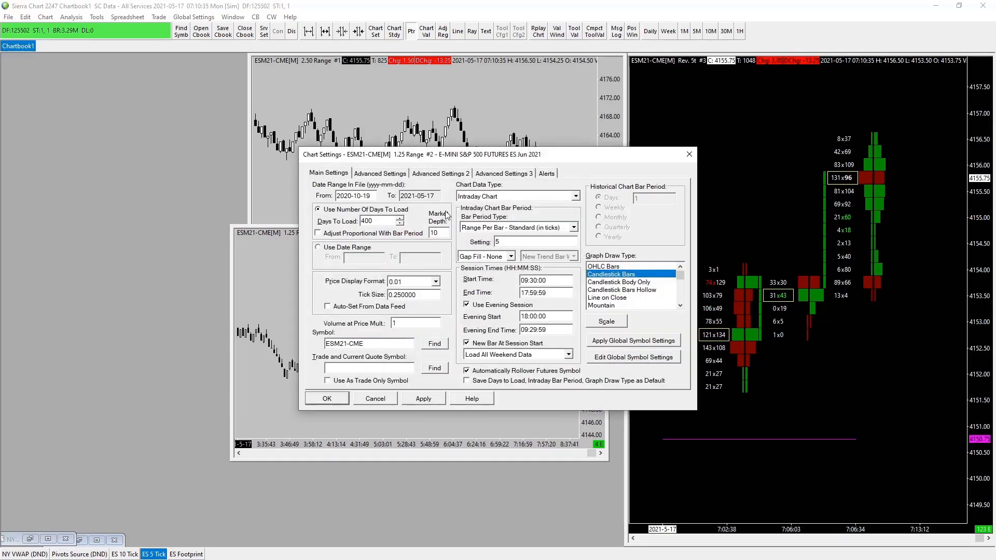
Set Bar Period Type to Days-Mins-Secs Per Bar with a 0-3-0 period
click(573, 227)
click(530, 238)
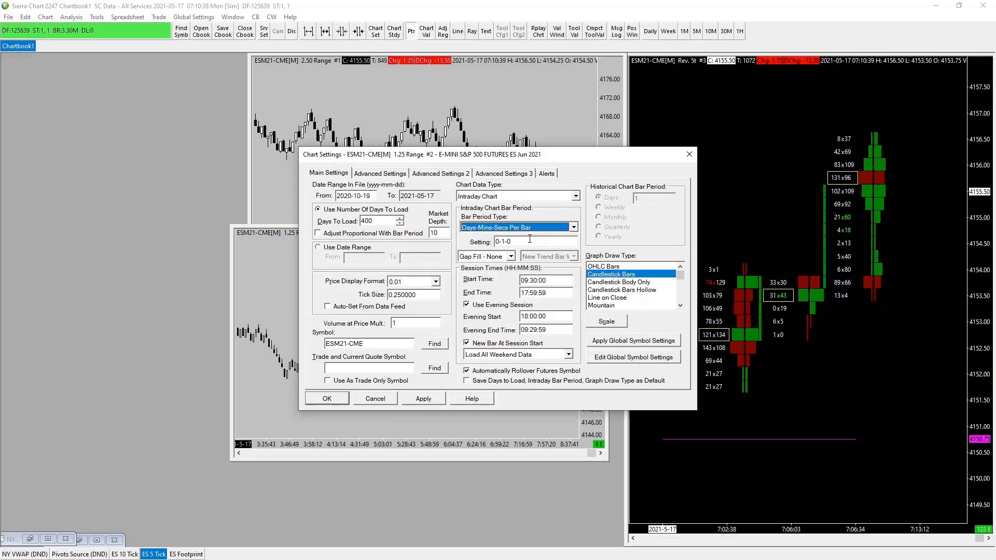
click(505, 242)
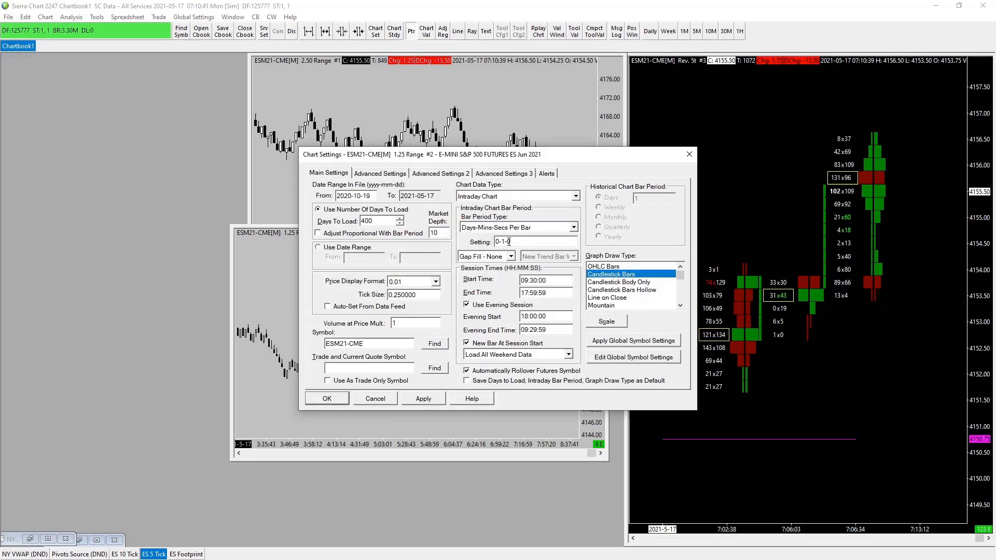
key(BackSpace)
text(3)
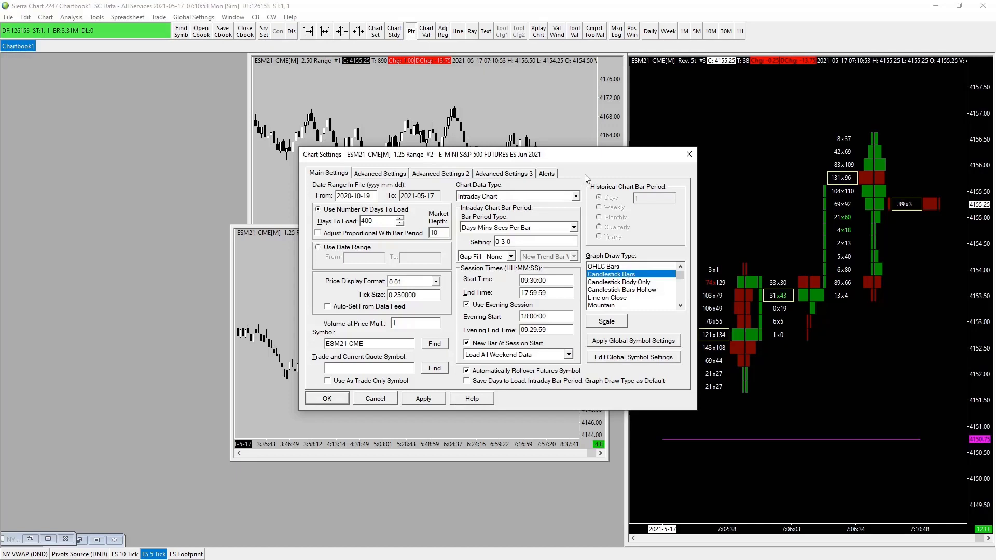
drag(585, 165, 527, 171)
Change the Title Bar Name in Advanced Settings 2 to 'ES Correlations Source'
click(373, 181)
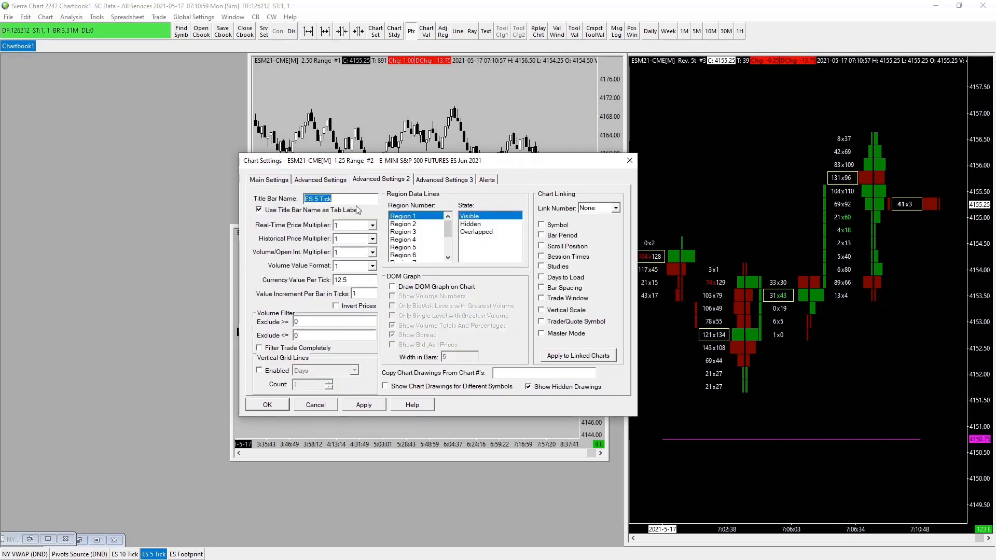
text(Correlations)
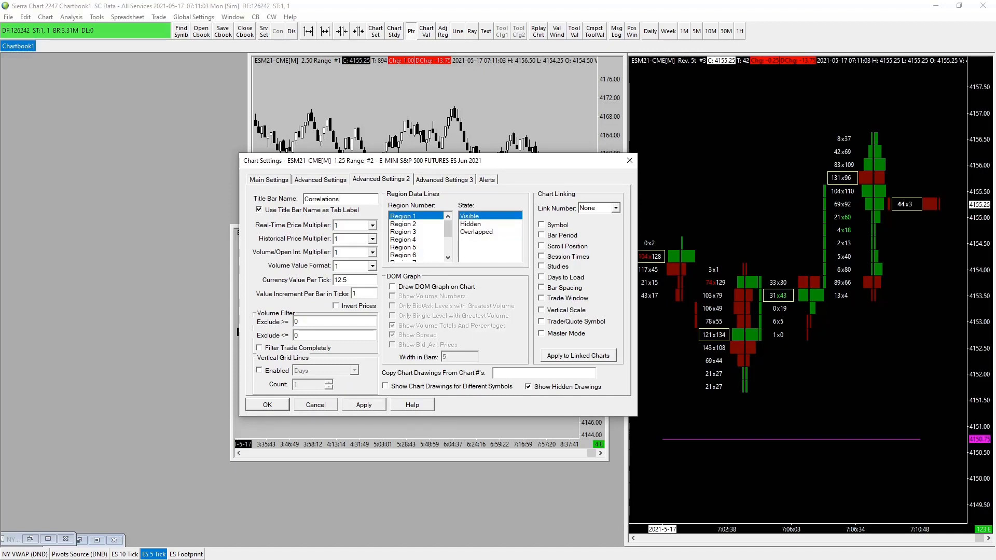
text( Source)
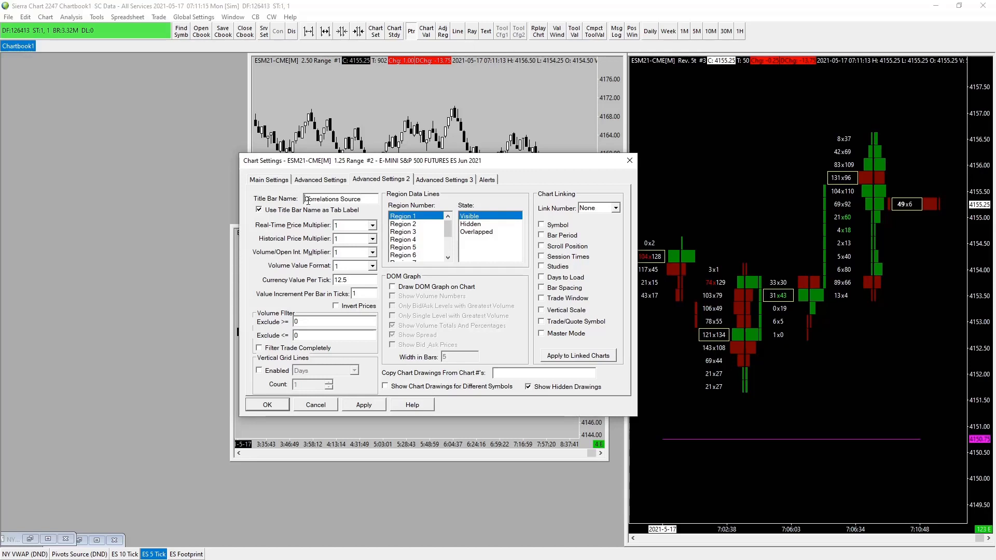
text(ES)
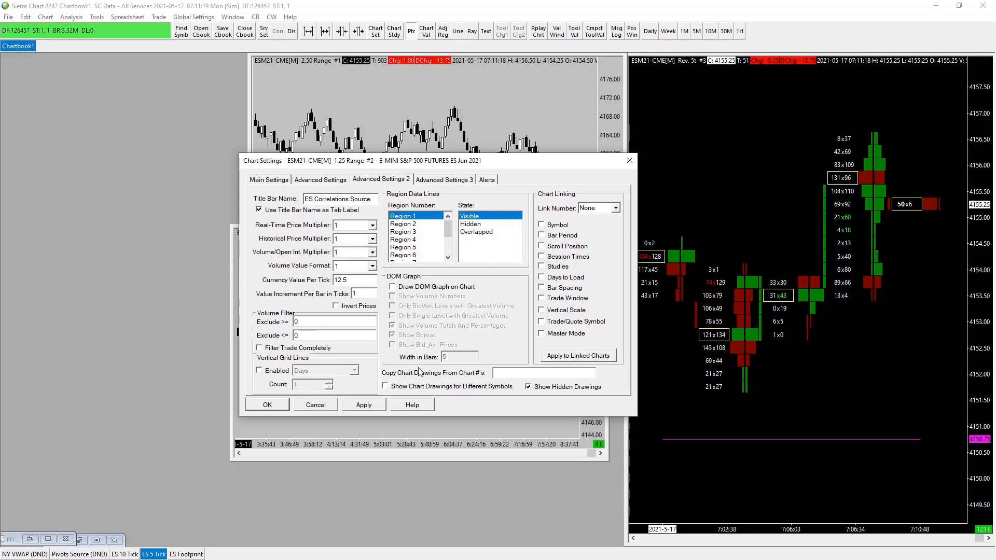
click(270, 179)
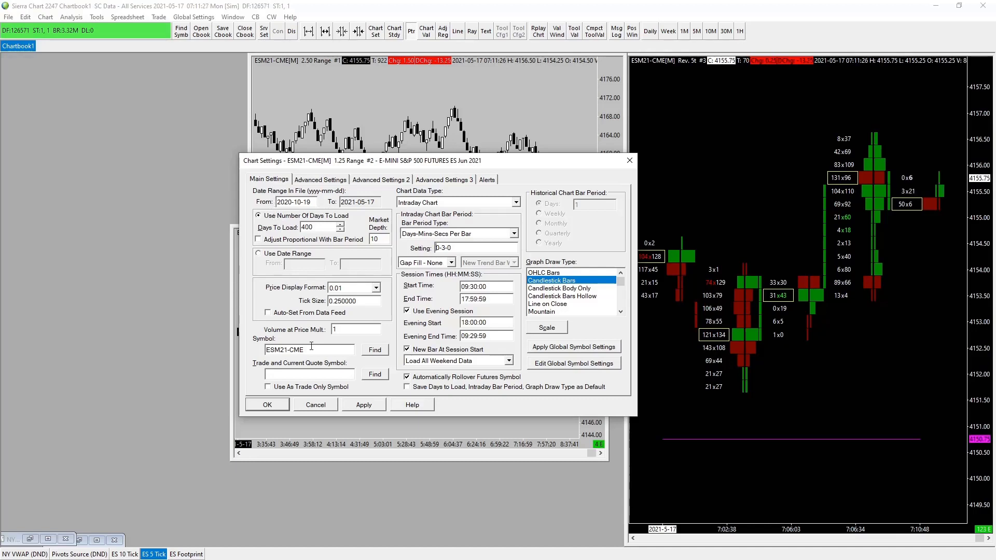
Set Graph Draw Type to Line on Close and apply the 3 Min chart settings
click(322, 181)
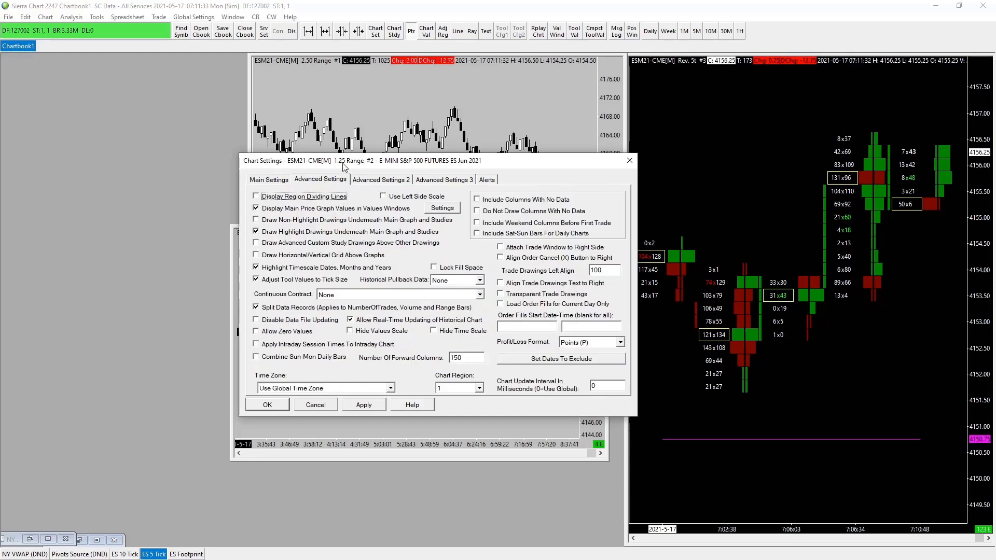
click(271, 180)
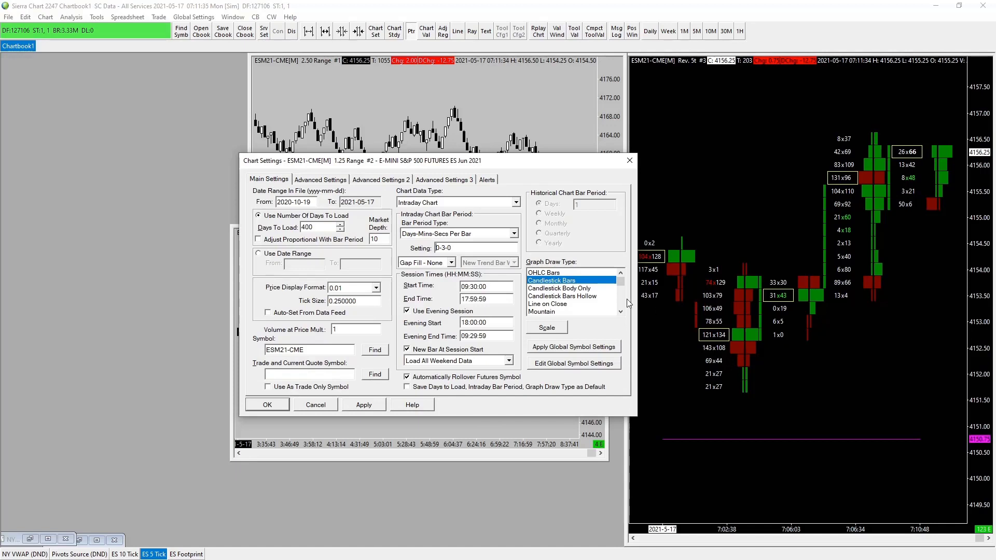
click(551, 305)
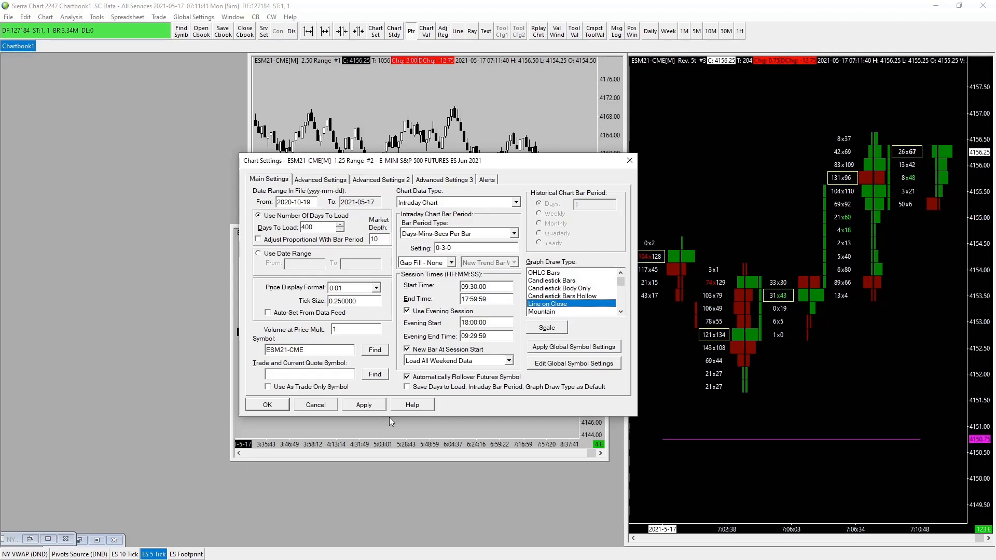
click(363, 405)
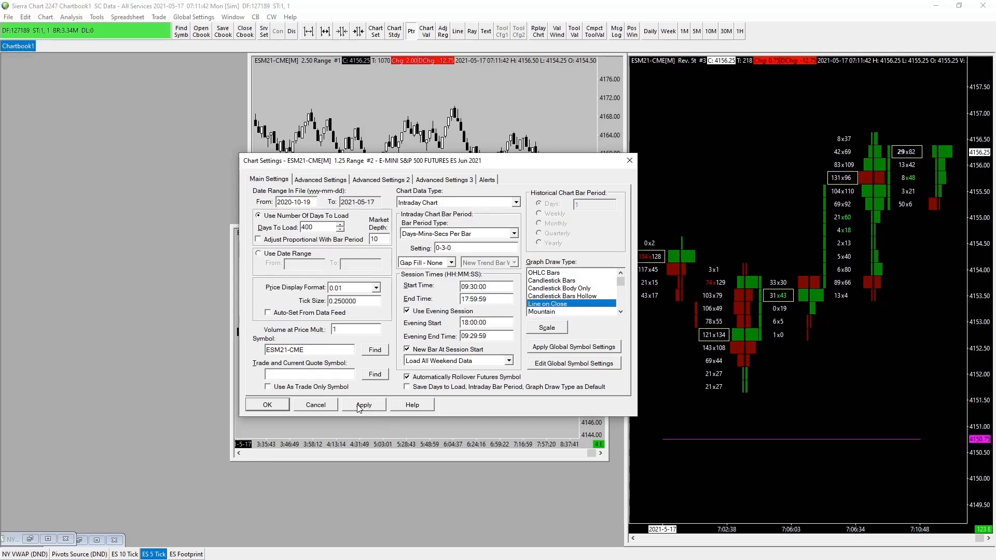
click(270, 405)
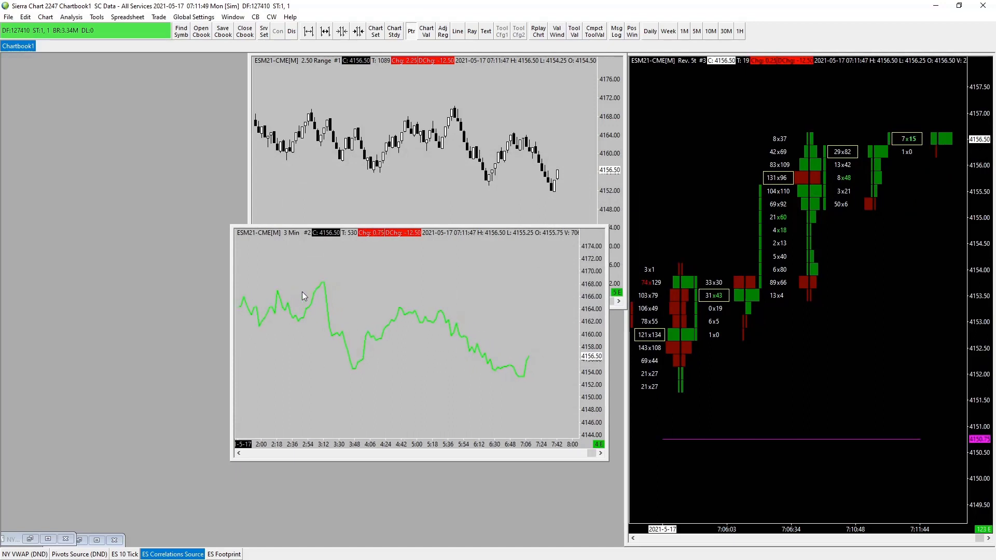
Reposition the floating 3 Min ES line chart lower and right, overlapping the range chart's bottom
scroll(476, 359, down, 3)
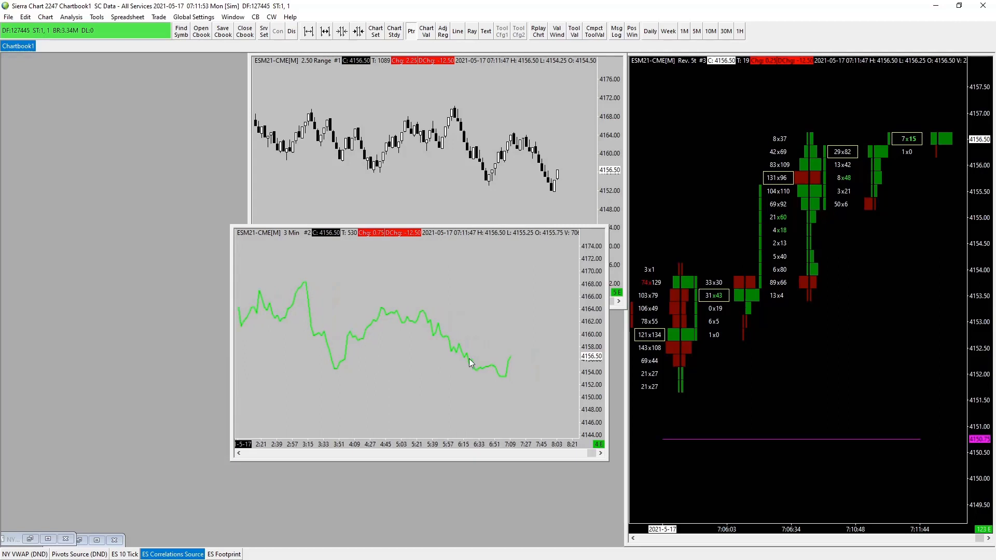
scroll(449, 354, up, 2)
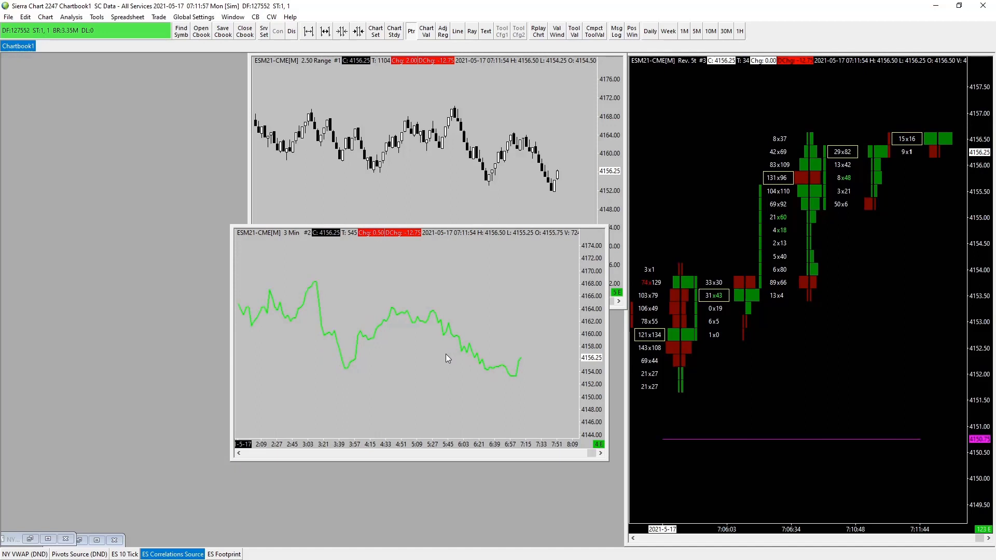
scroll(445, 353, up, 3)
scroll(444, 354, down, 6)
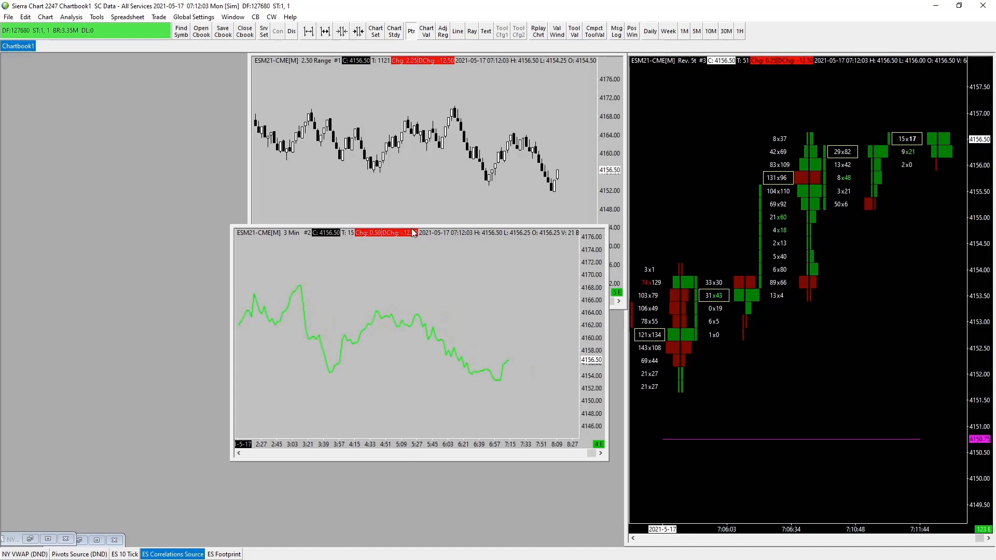
drag(421, 228, 349, 235)
scroll(479, 401, down, 3)
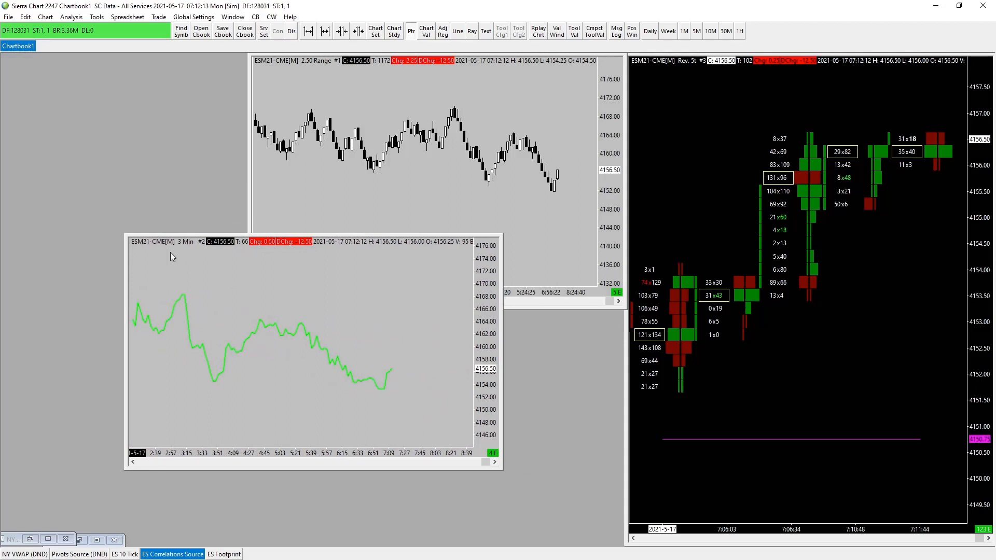
drag(347, 235, 463, 257)
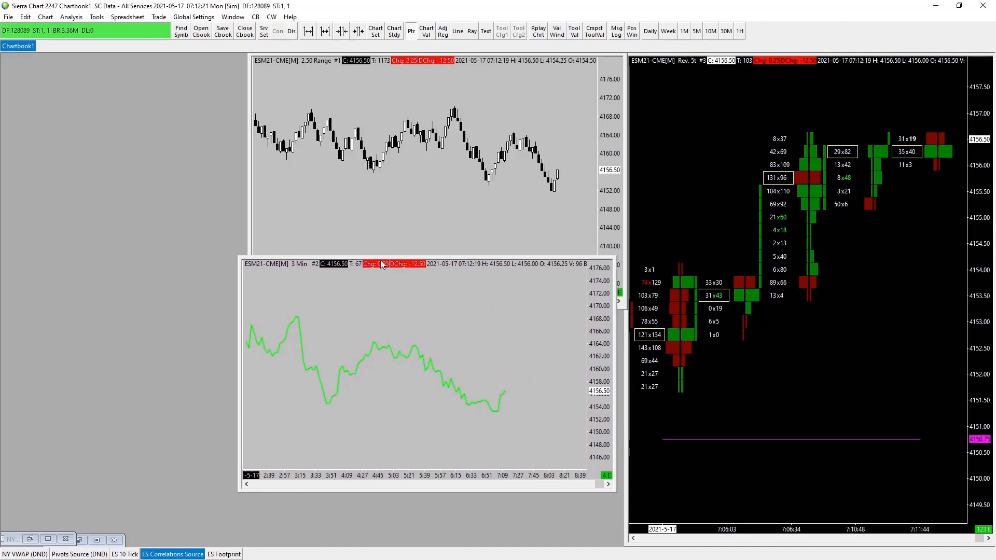
Duplicate the ES Correlations Source chart and move the copy, chart #6, up and right
right_click(176, 553)
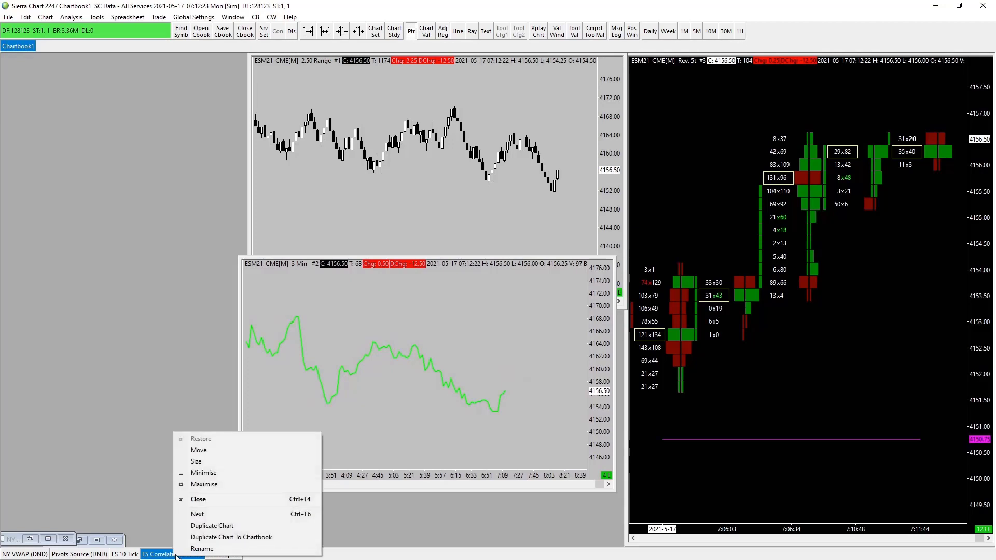
click(220, 525)
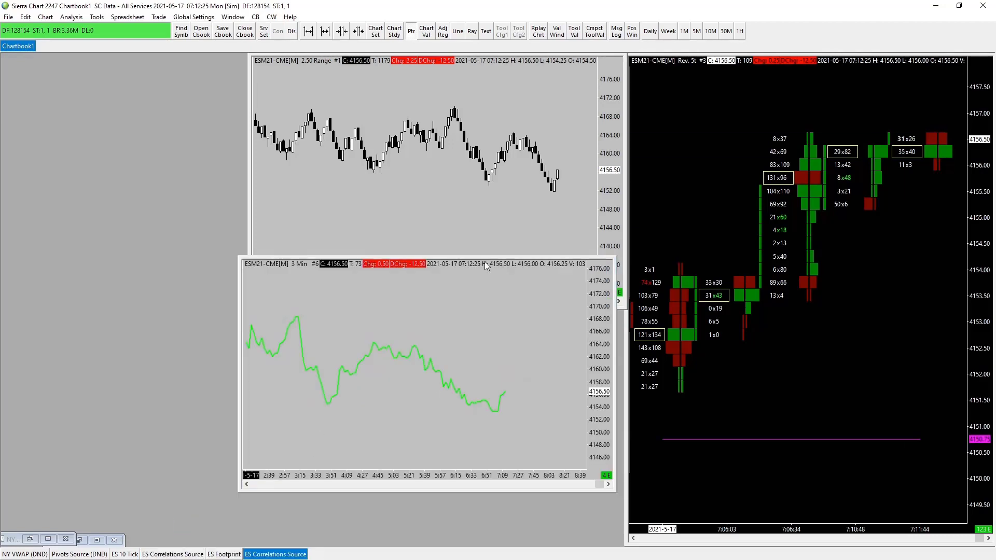
drag(468, 257, 708, 156)
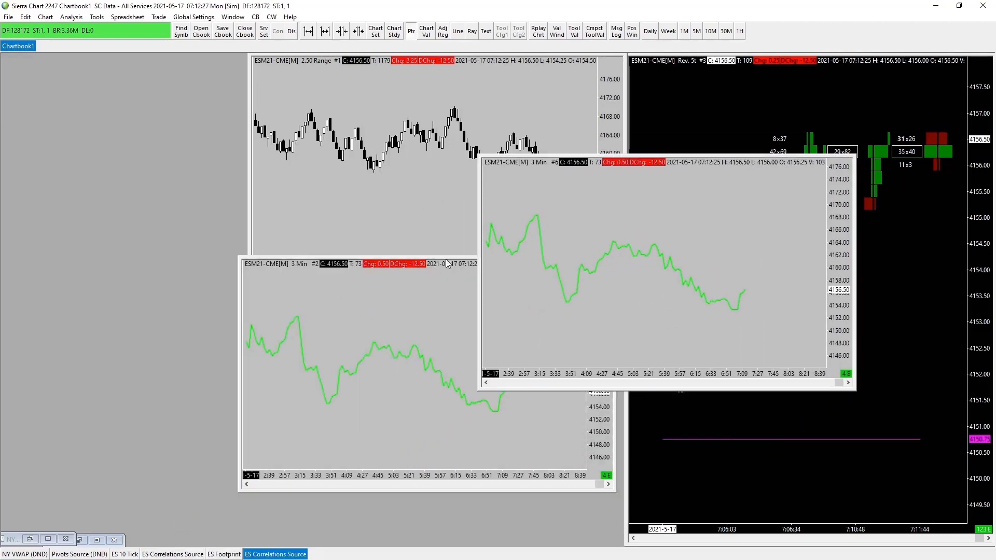
Move chart #2 to the upper left, making it narrower and taller
click(405, 259)
drag(370, 257, 134, 55)
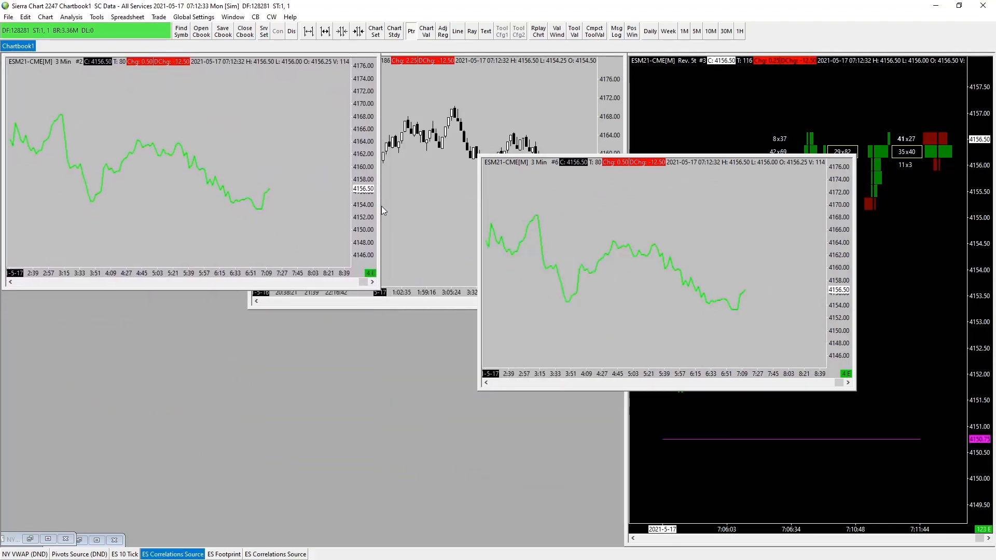
drag(381, 210, 247, 216)
drag(138, 221, 186, 247)
drag(198, 290, 196, 310)
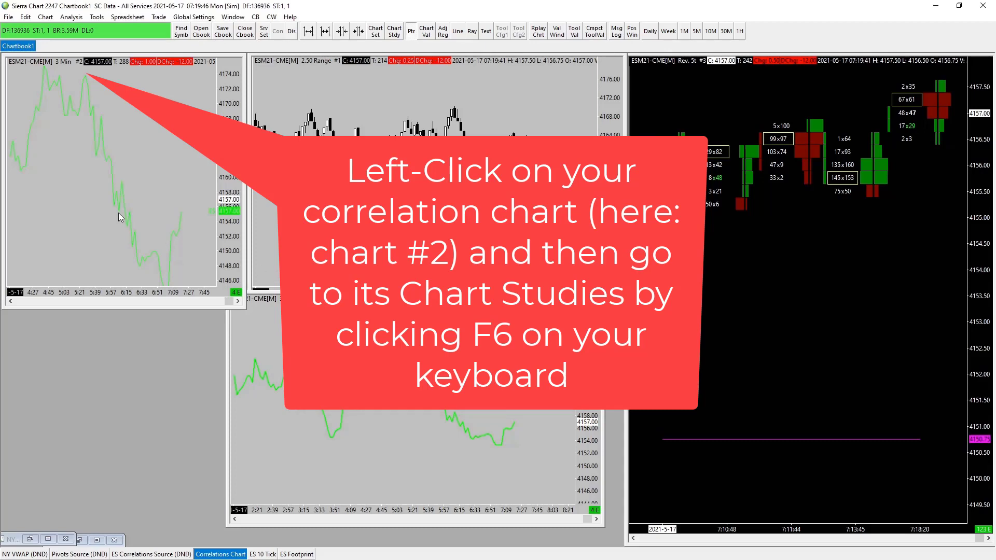
Point the overlay study's chart-number input to the 3 Min chart #2
key(F6)
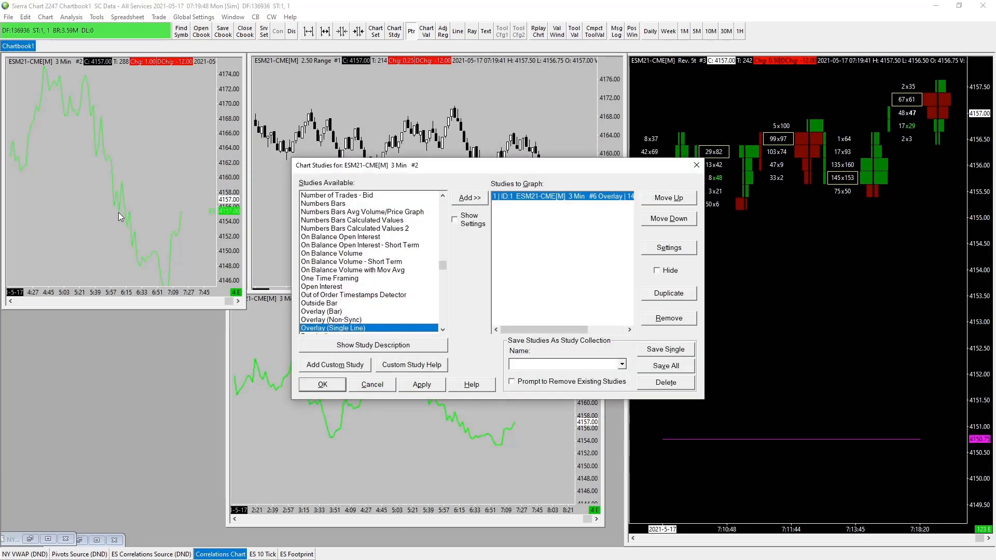
click(681, 250)
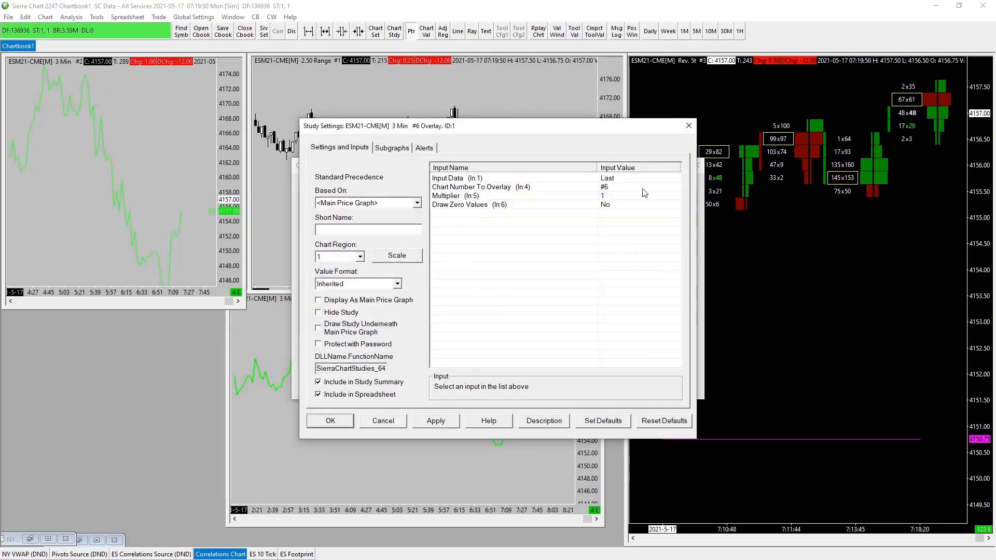
click(609, 189)
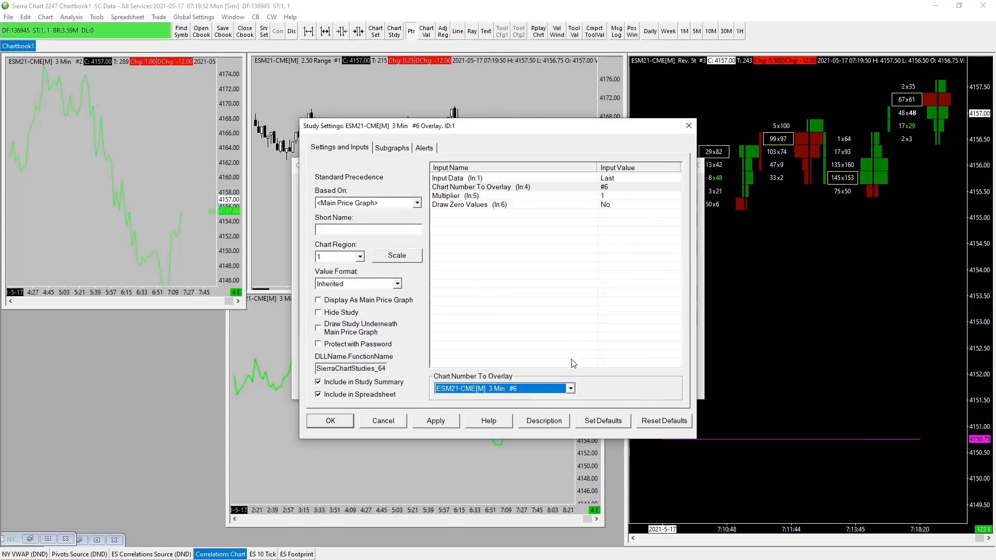
click(570, 389)
click(518, 425)
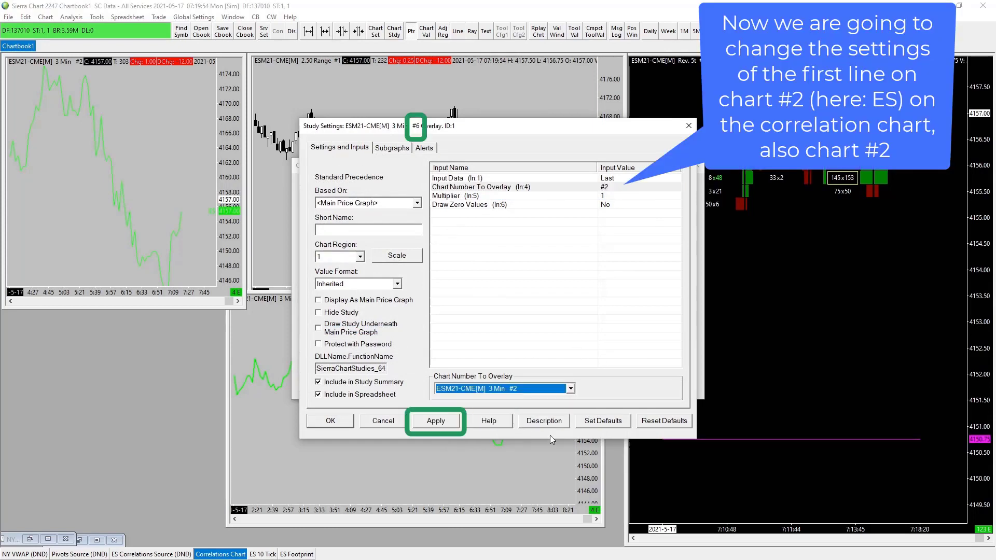
click(445, 421)
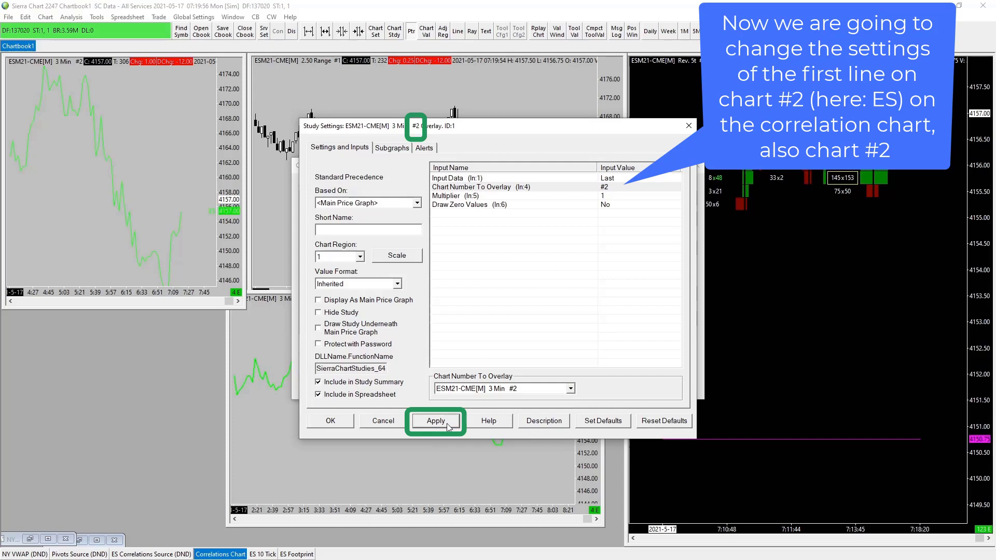
Set the overlay line Width/Size to 2 and apply the study changes
click(395, 150)
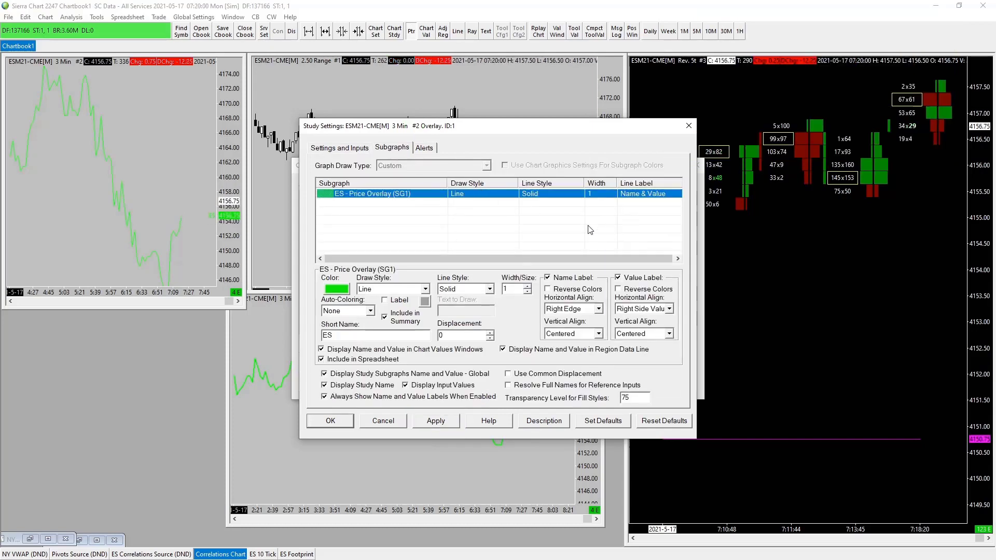
click(527, 285)
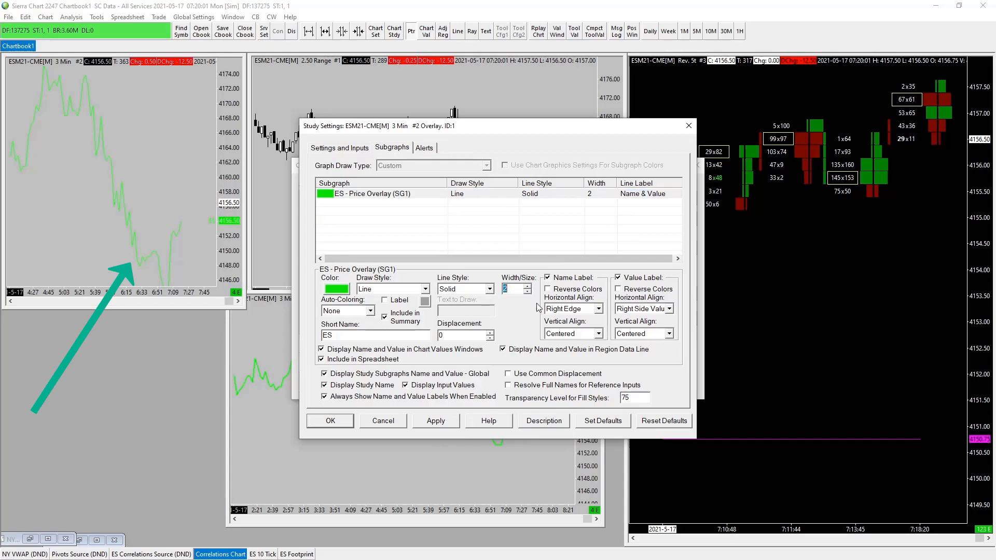
click(431, 425)
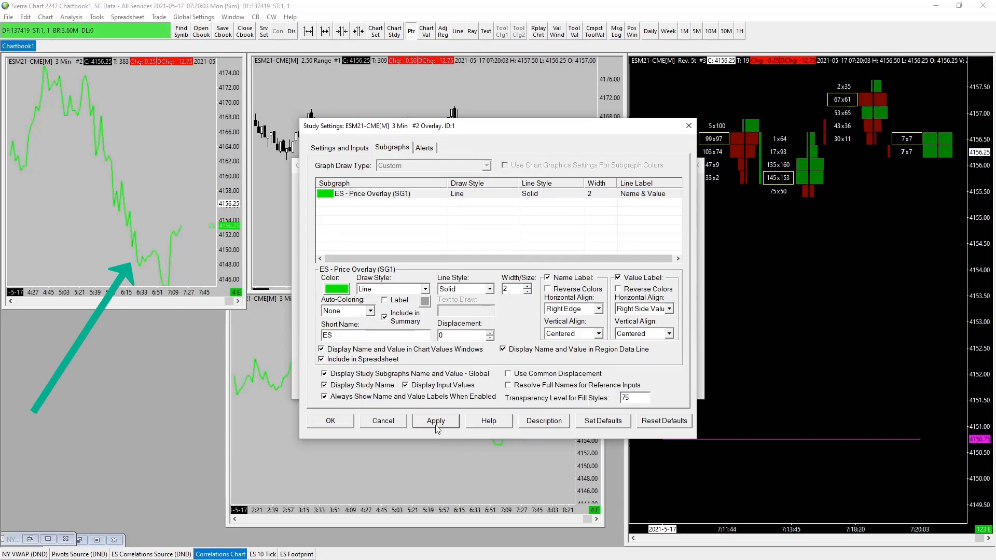
click(334, 422)
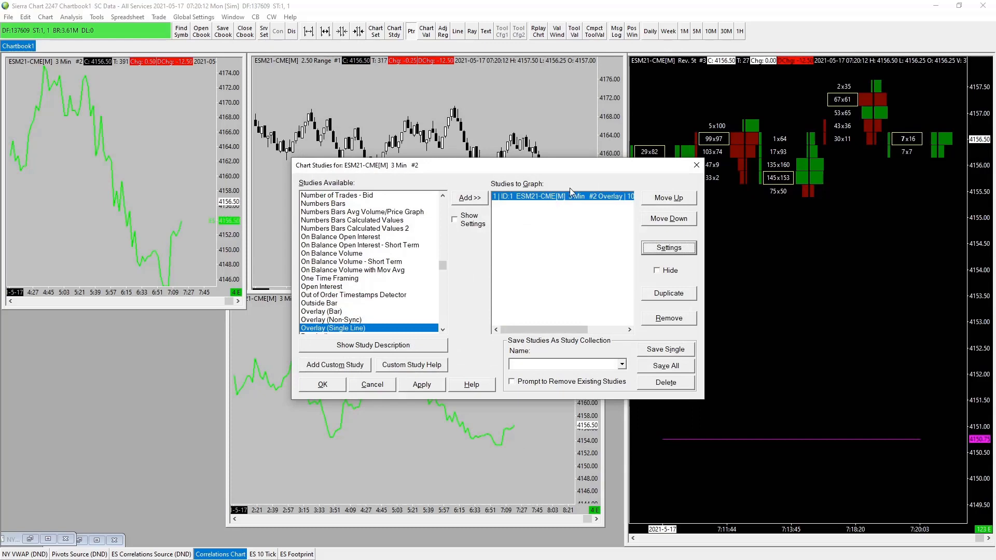
click(422, 386)
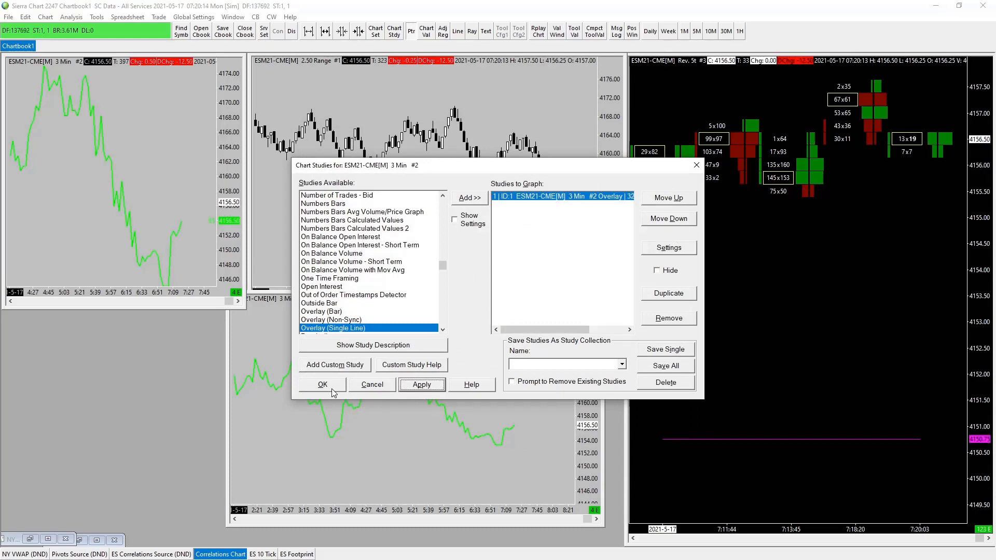
click(322, 384)
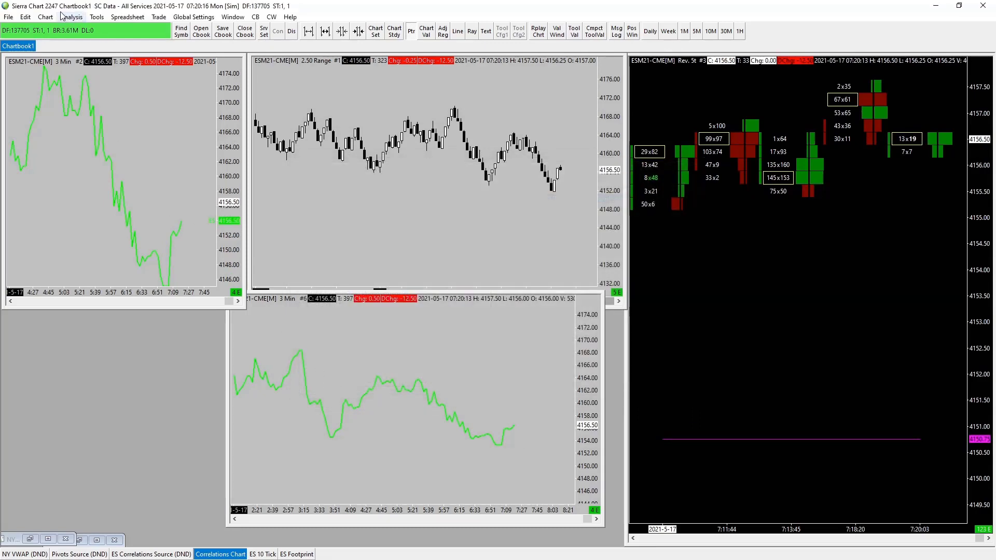
In Graphics Settings, set Chart Text to white and Chart Background to black
click(46, 16)
click(85, 41)
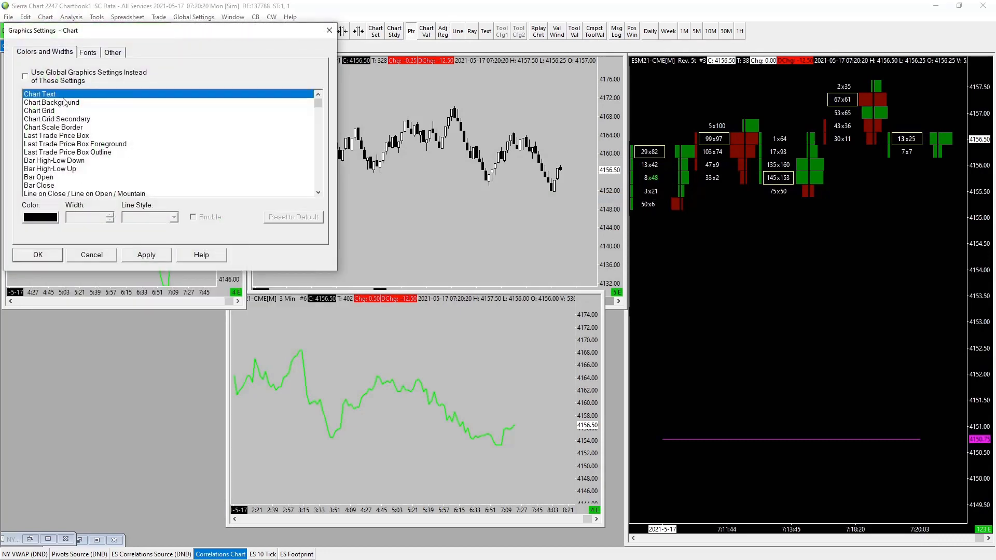
click(44, 222)
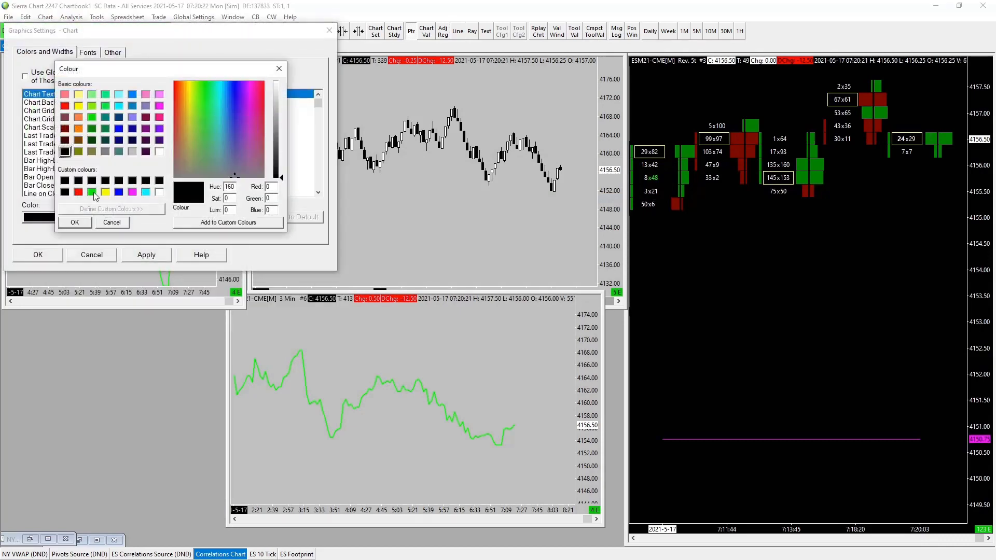
click(159, 192)
click(76, 222)
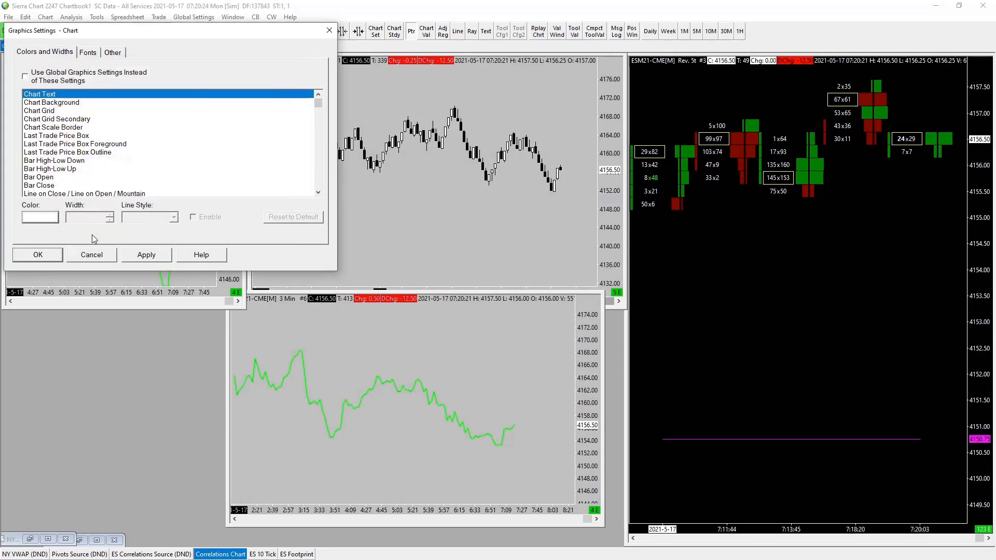
click(31, 102)
click(44, 218)
click(64, 192)
click(74, 223)
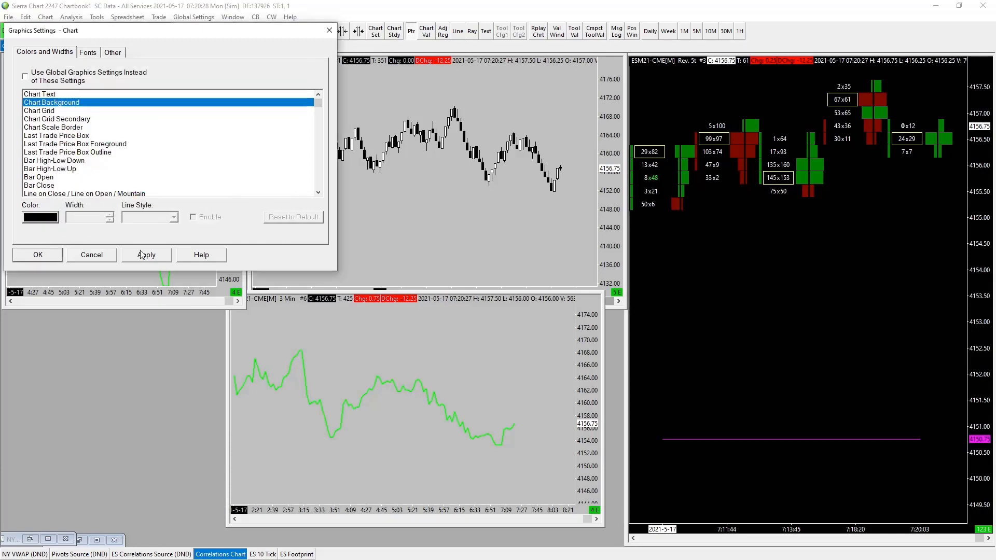
click(48, 257)
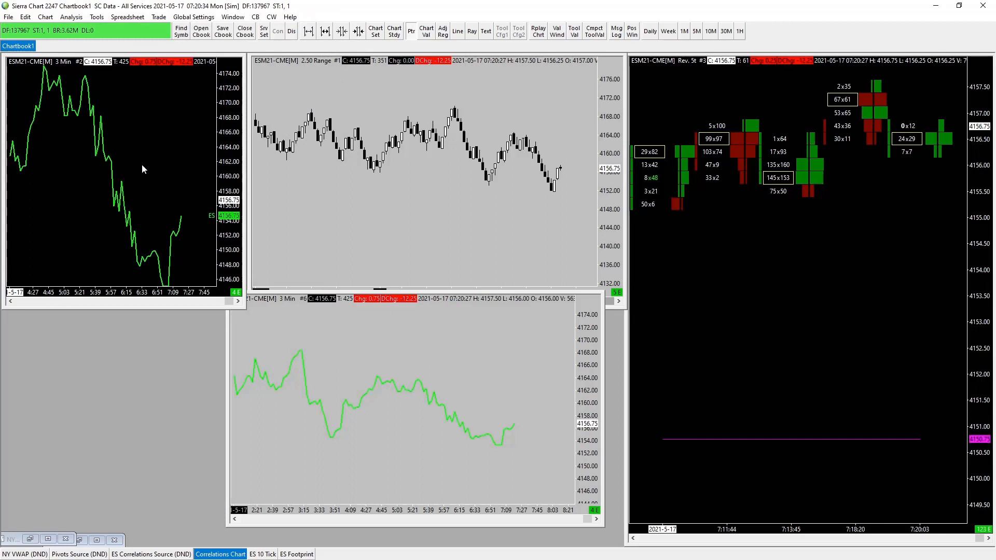
Scroll the black 3-min chart briefly and open the Chart menu
scroll(153, 153, up, 3)
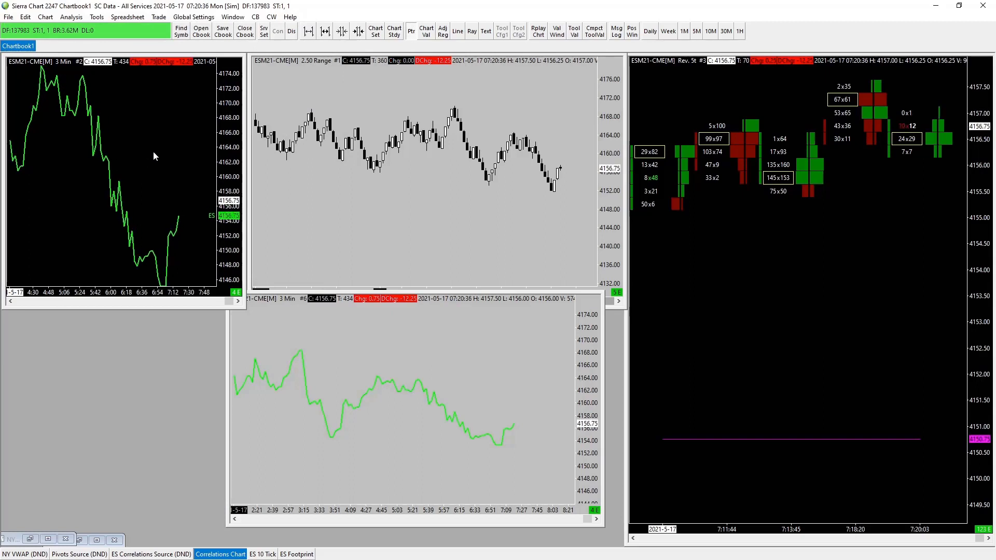
scroll(157, 152, down, 3)
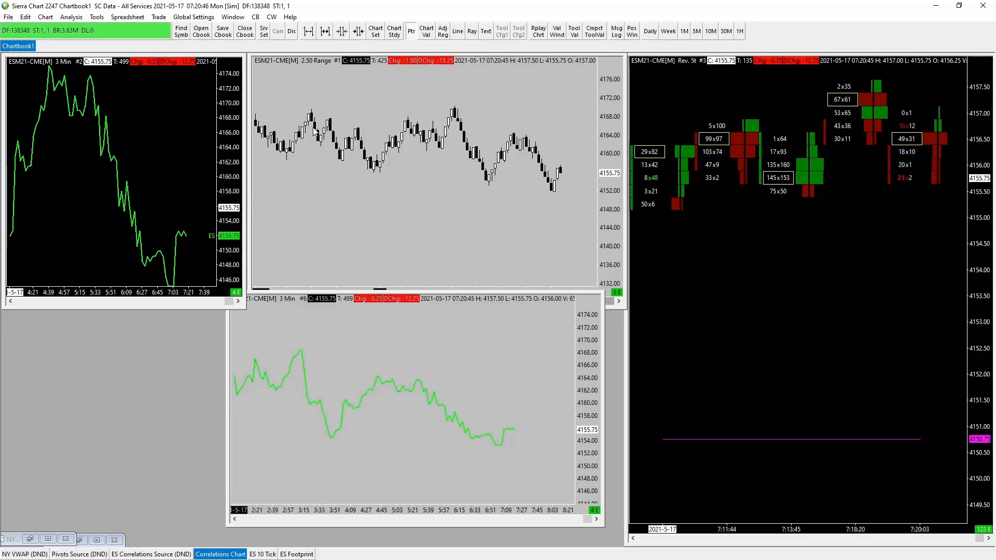
click(46, 17)
Colour the Last Trade Price Box black and compress the price scale to about 4151–4165
click(67, 47)
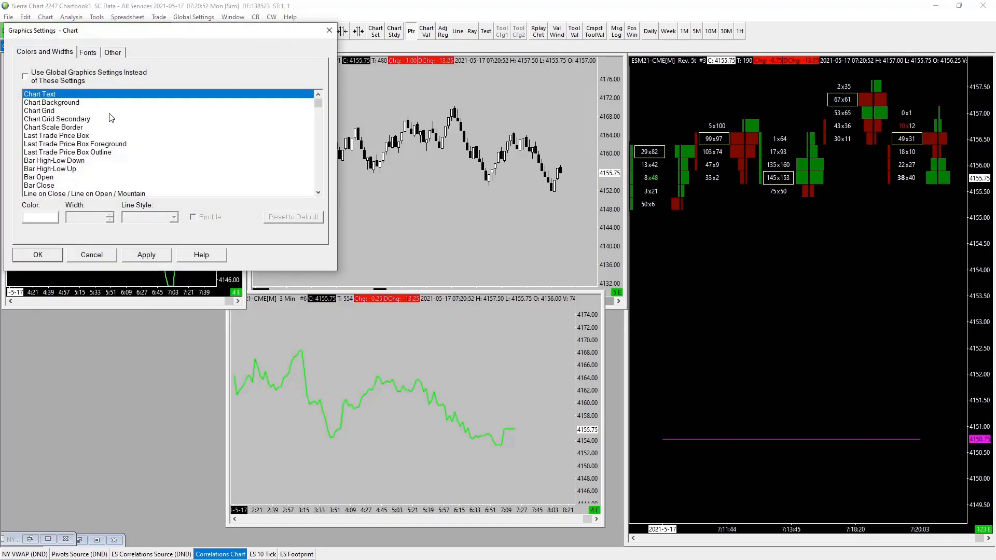
click(59, 137)
click(45, 218)
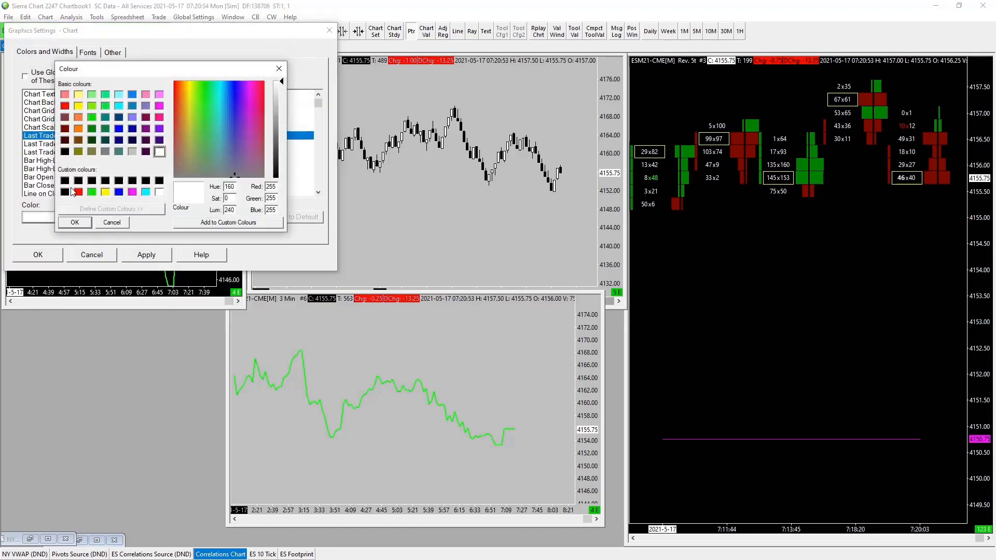
click(67, 191)
click(76, 221)
click(38, 255)
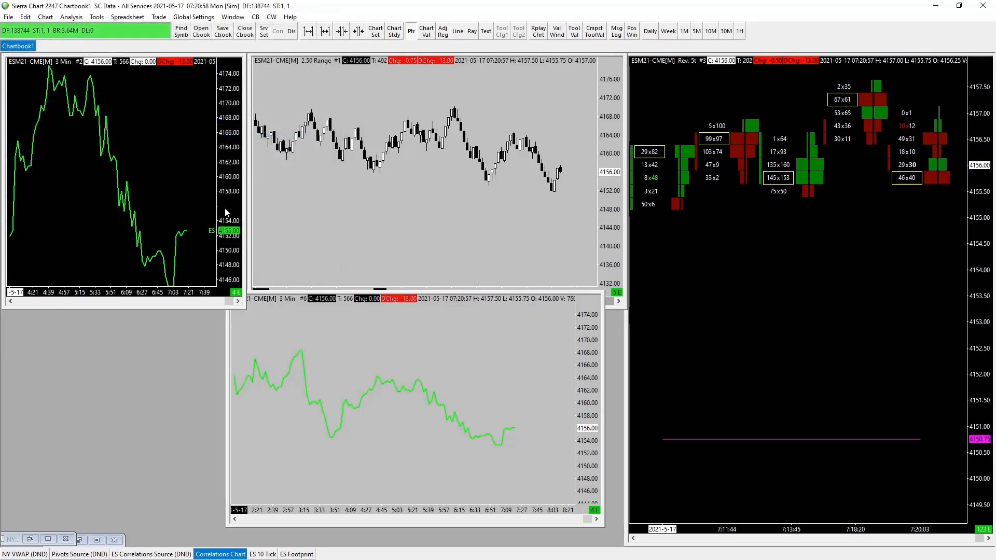
scroll(155, 185, up, 3)
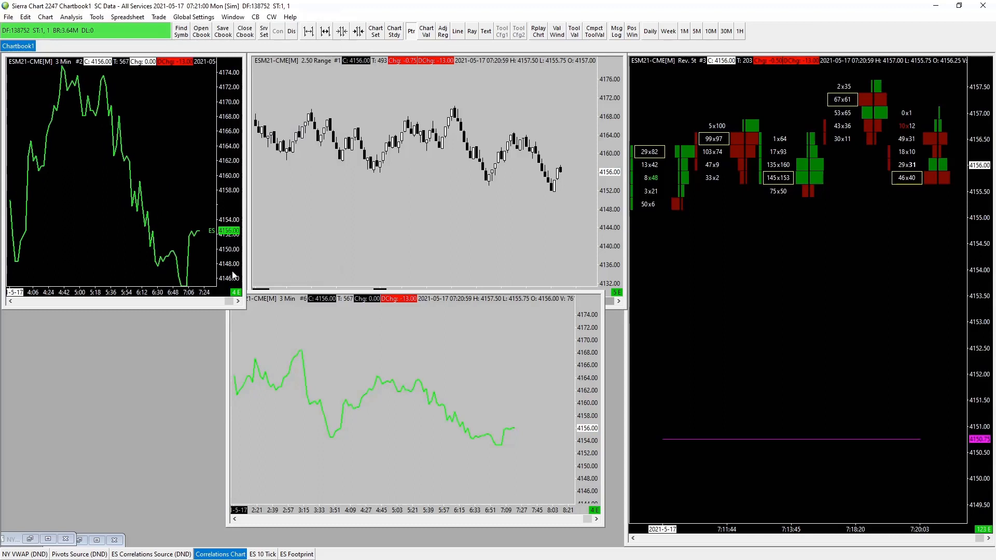
drag(232, 273, 234, 287)
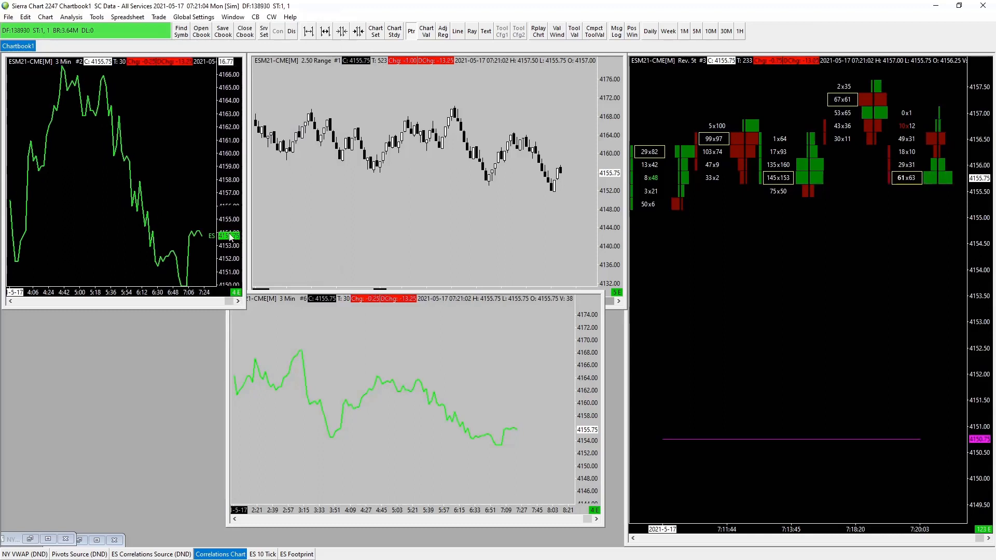
Disable the Last Trade Price Box in Graphics Settings
click(50, 19)
click(67, 49)
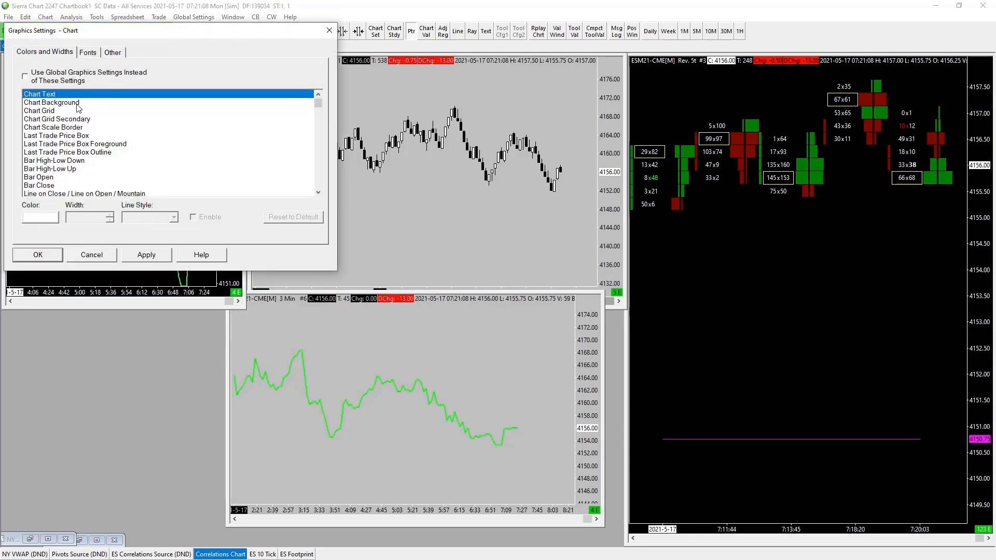
click(74, 137)
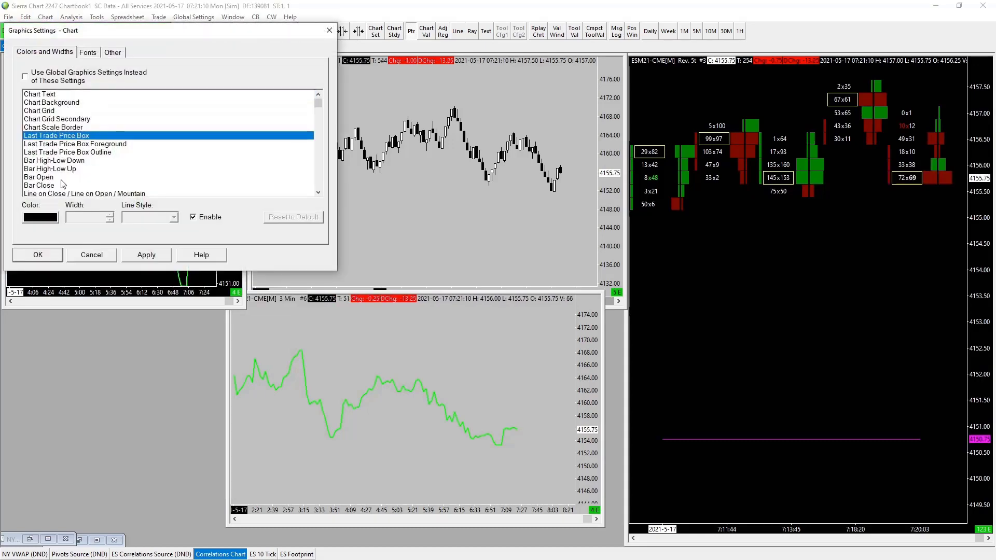
click(48, 217)
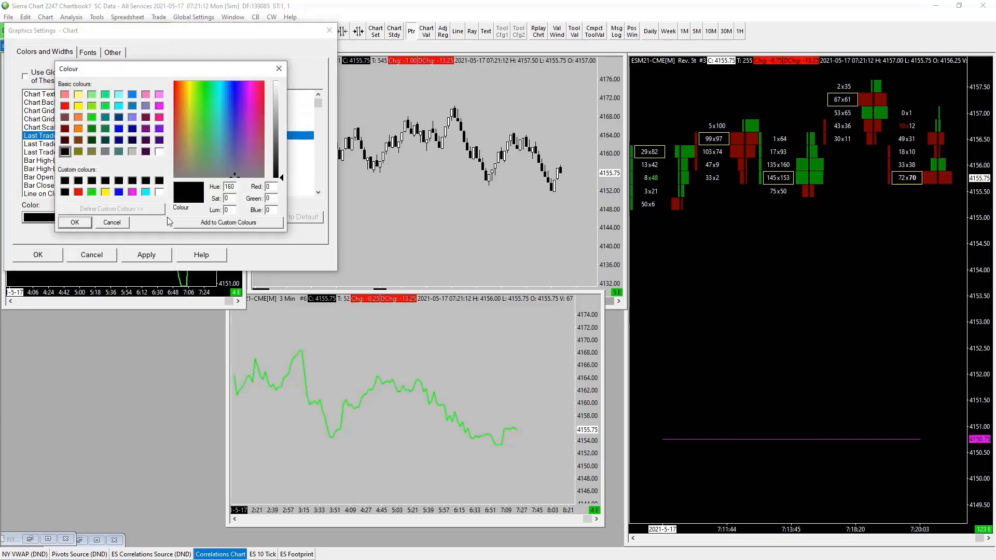
click(103, 225)
click(191, 217)
click(150, 257)
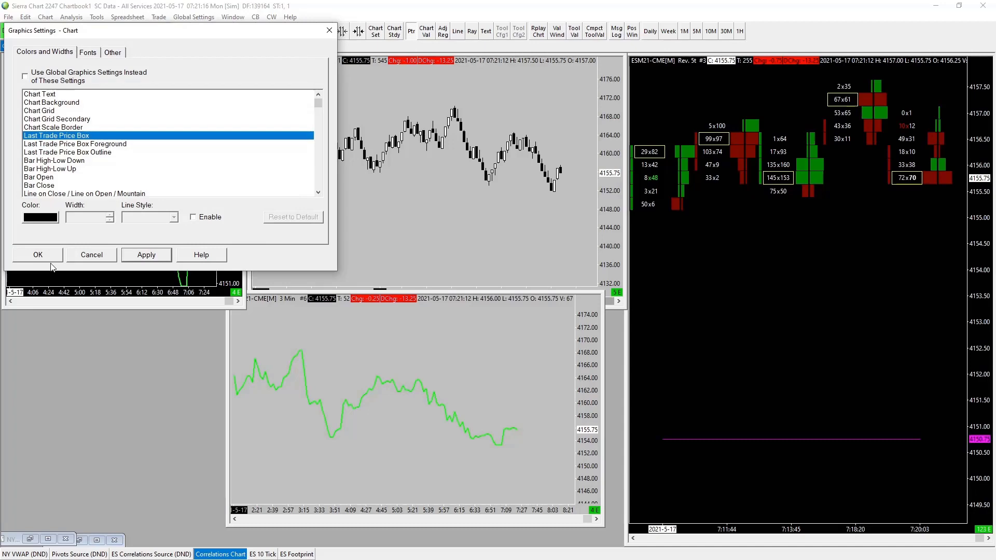
click(48, 257)
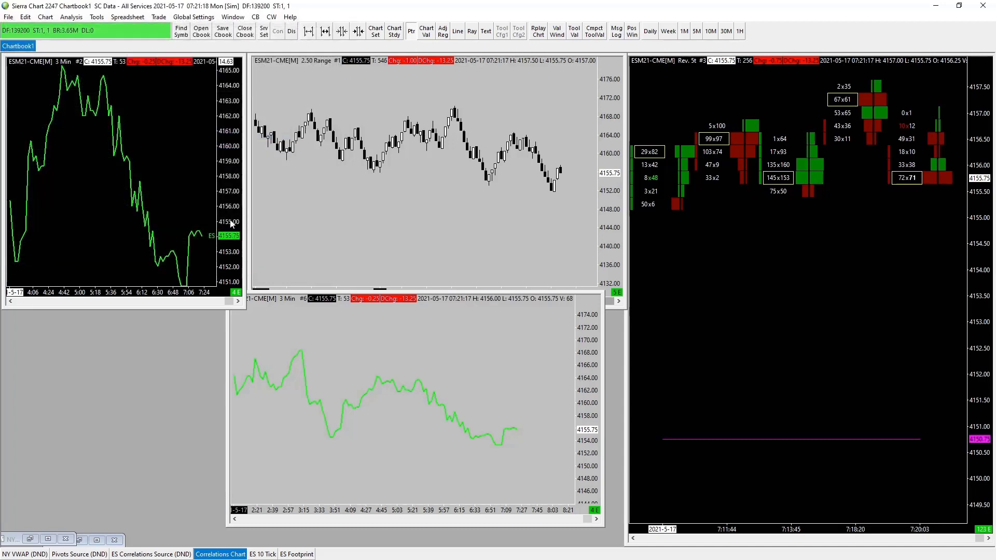
Re-range the black 3 Min chart's price scale so the ES line spans about 4151–4161
drag(236, 262, 231, 171)
drag(169, 178, 207, 157)
right_click(209, 161)
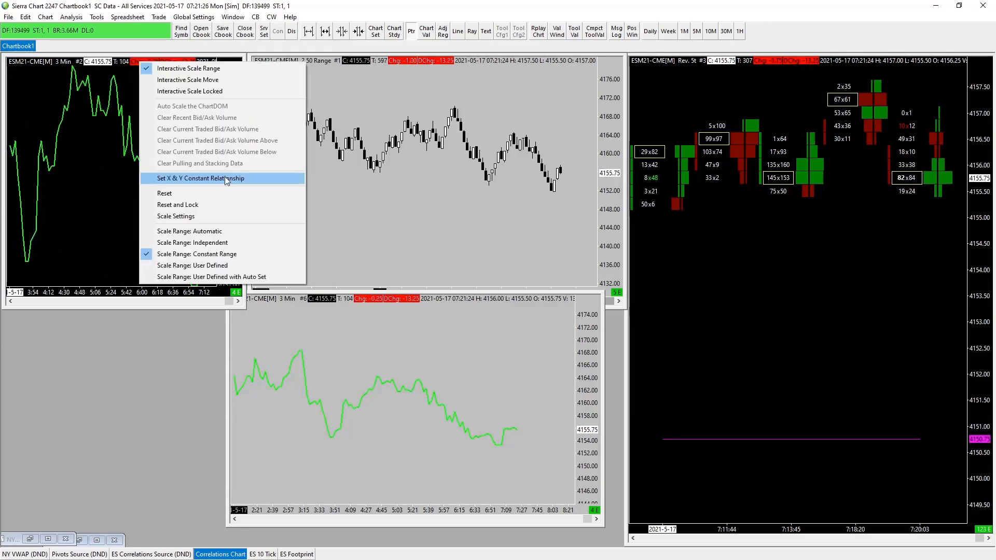
click(189, 237)
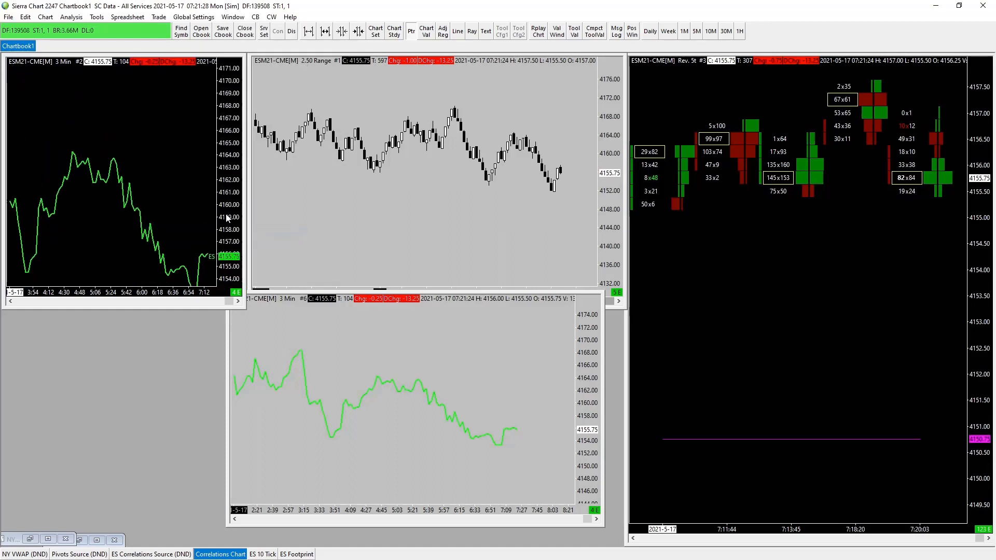
drag(225, 237, 230, 210)
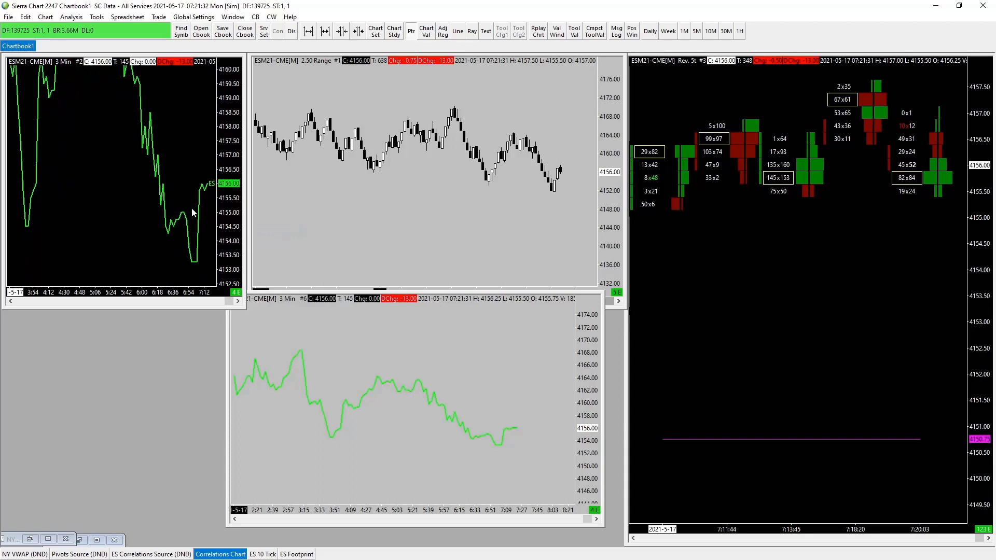
scroll(192, 210, down, 4)
drag(232, 175, 229, 124)
scroll(189, 144, up, 2)
drag(230, 179, 229, 207)
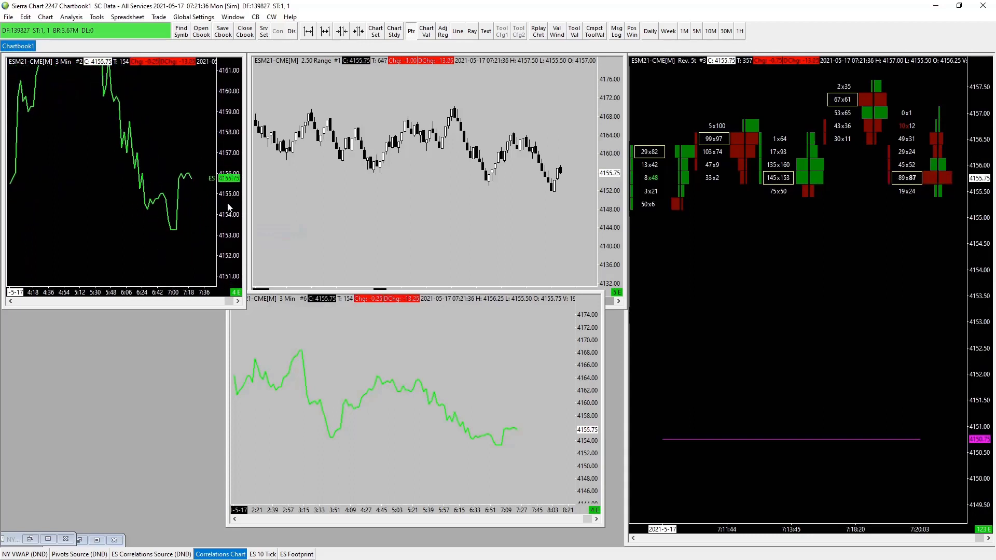
In chart #6's settings, change the Title Bar Name from ES to 'NQ Correlations Source (DND)'
right_click(170, 555)
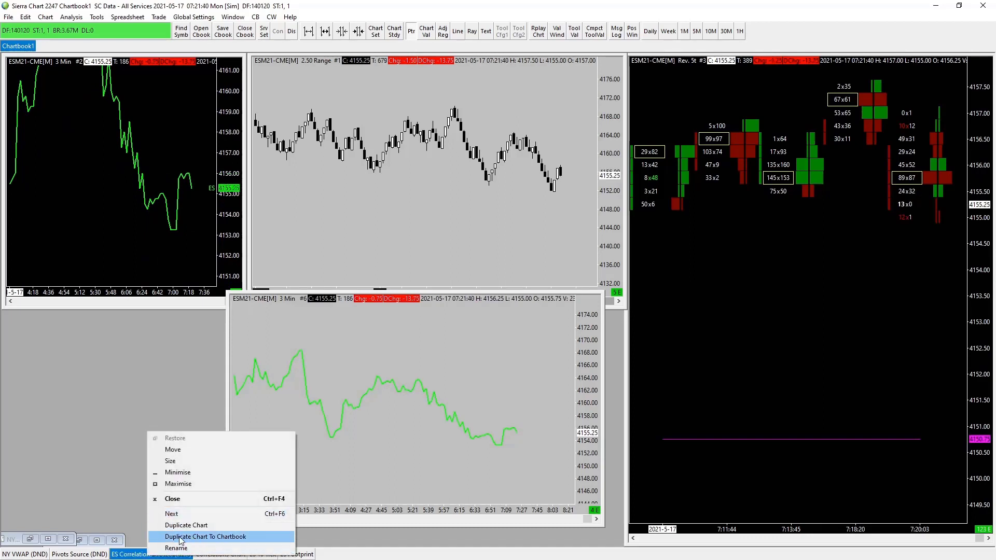
click(400, 415)
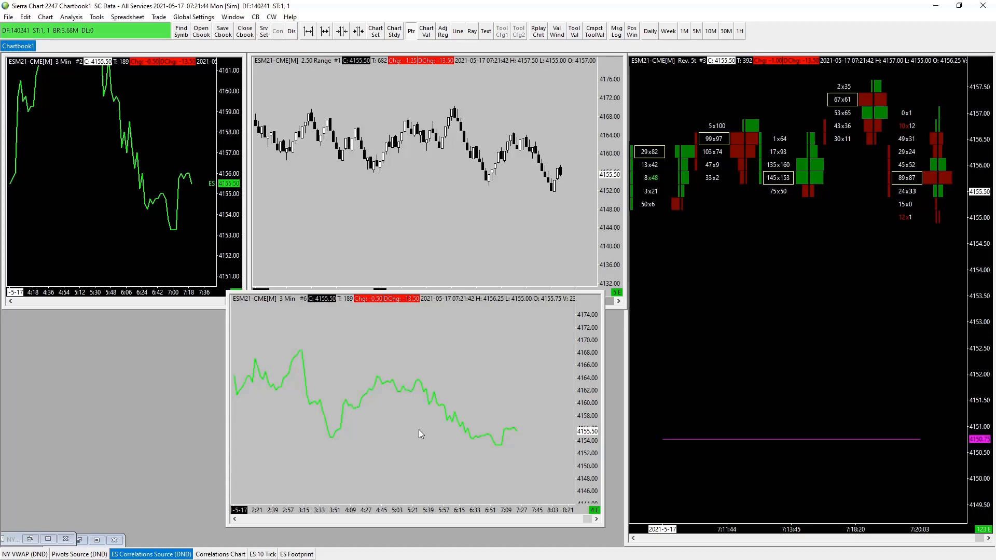
key(F5)
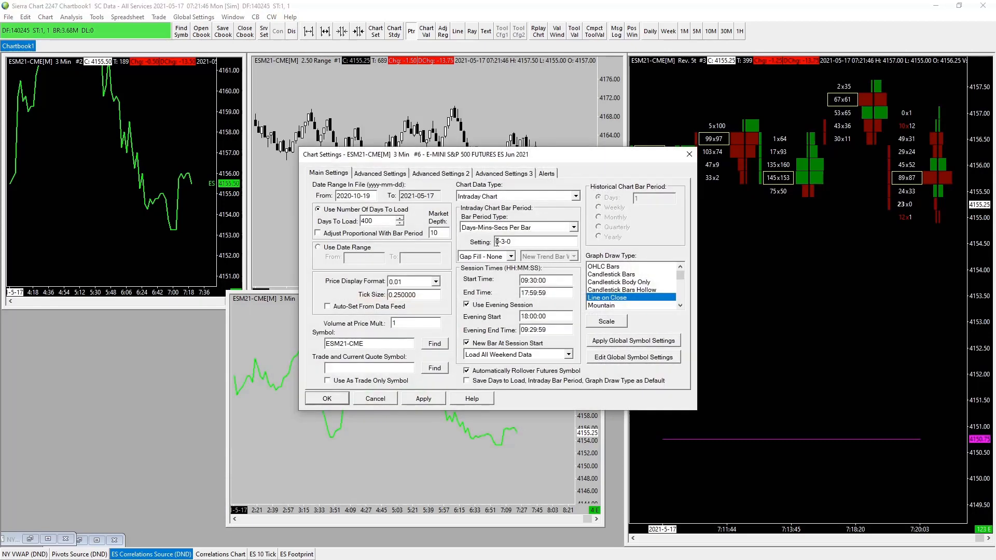
click(436, 176)
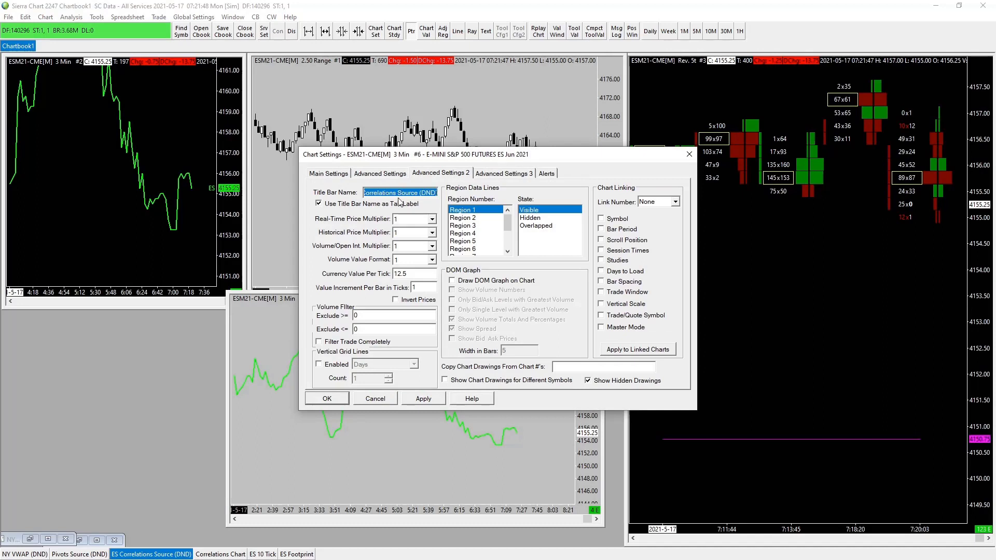
click(374, 192)
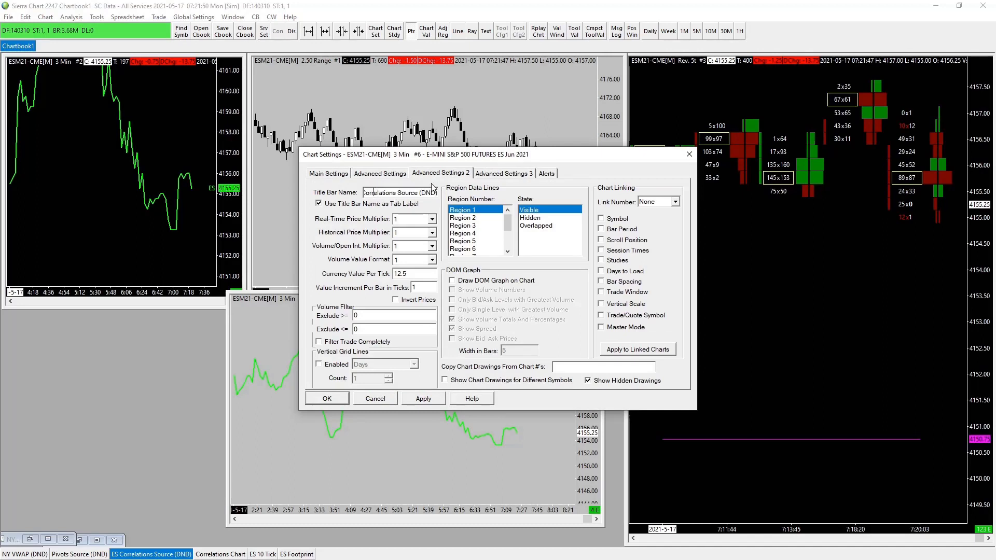
key(Home)
key(ctrl+Right)
key(BackSpace)
key(BackSpace)
key(BackSpace)
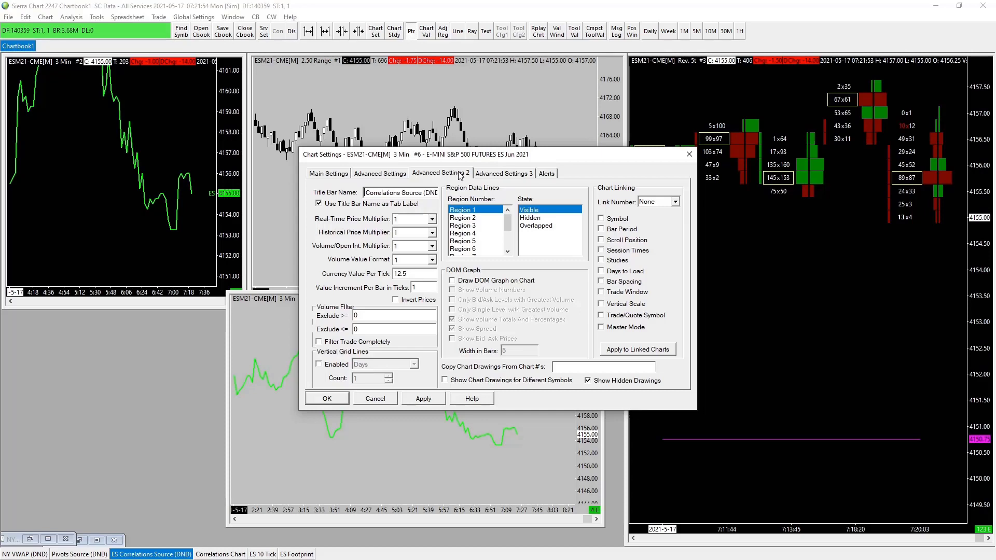
text(NQ)
click(328, 173)
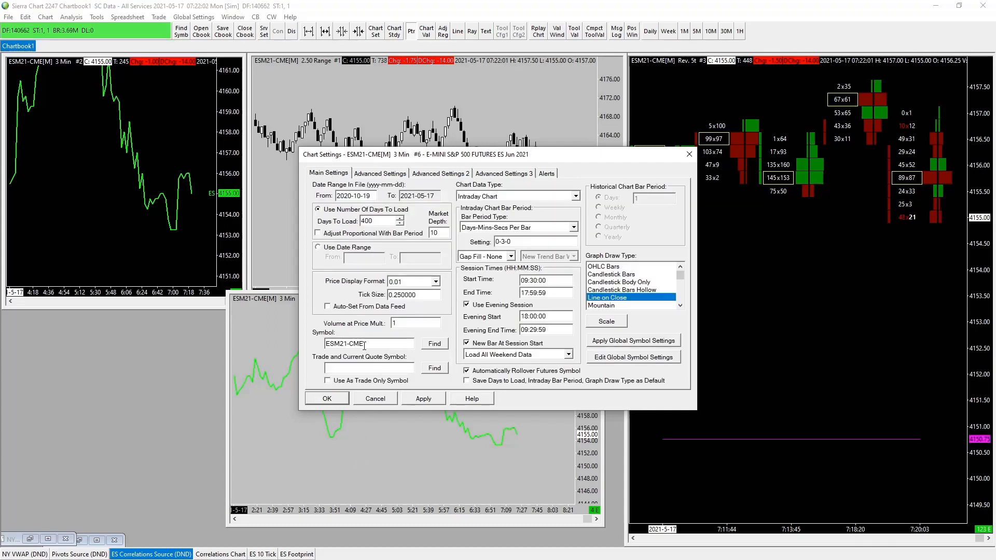
Switch chart #6's symbol from ESM21-CME to NQM21-CME (June 2021) and apply
click(435, 344)
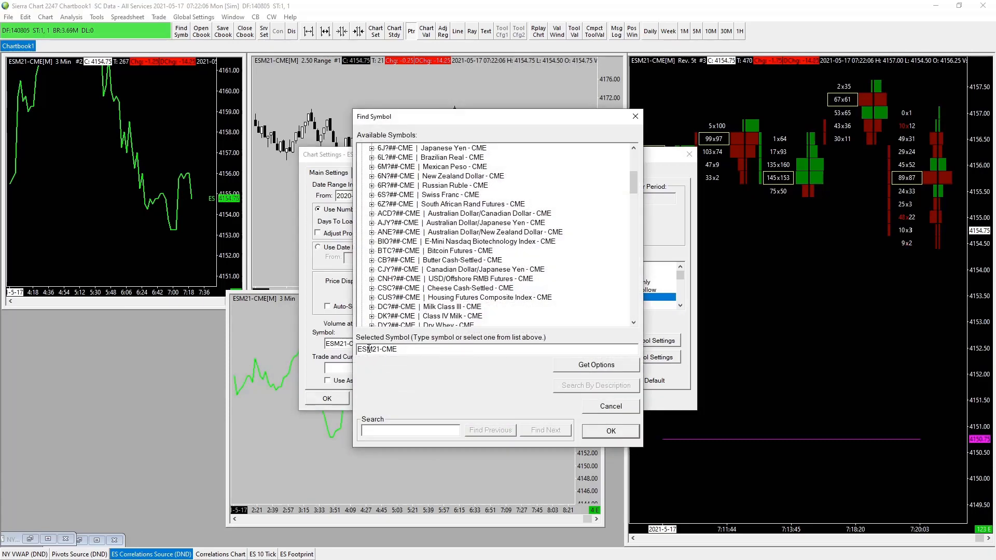
drag(367, 350, 336, 358)
text(NQ)
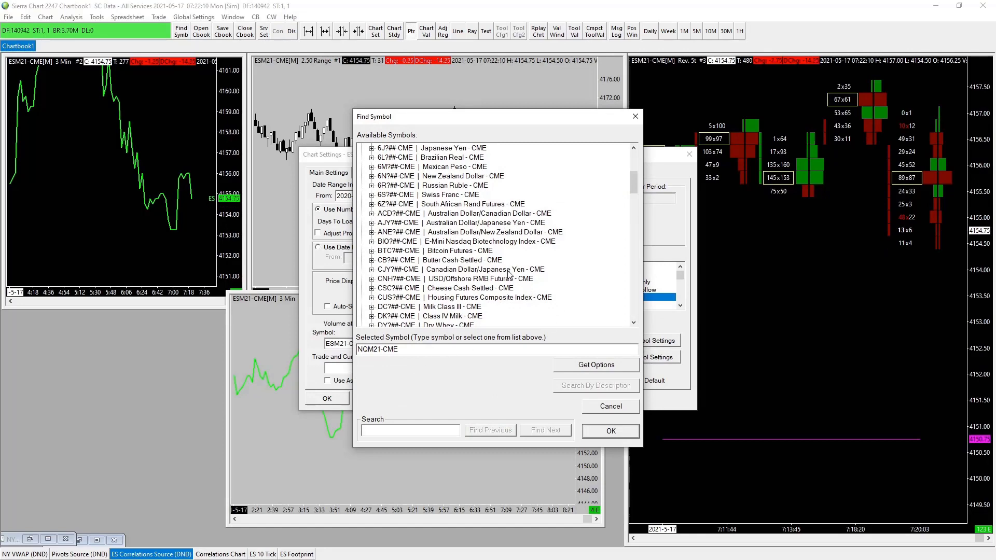
key(Return)
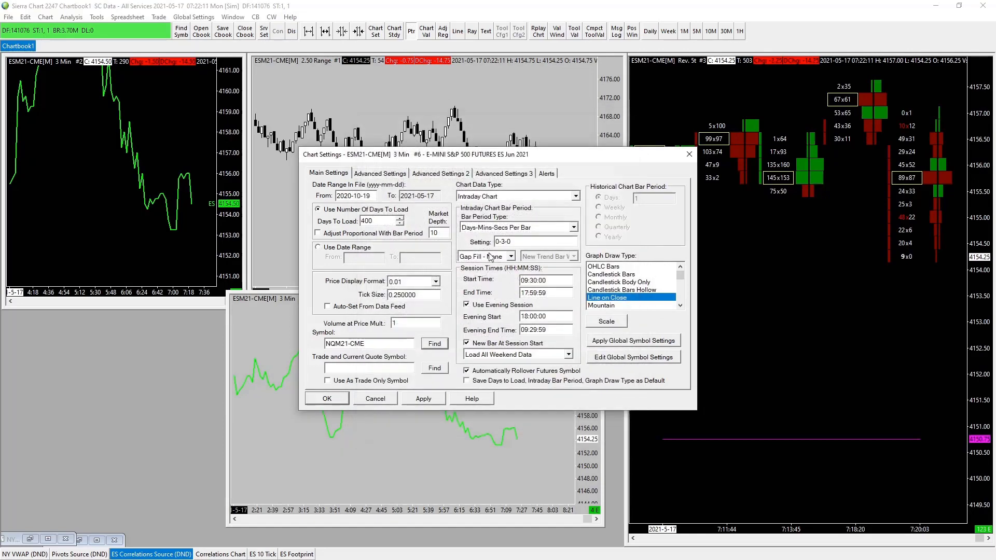
click(434, 343)
scroll(410, 267, down, 1)
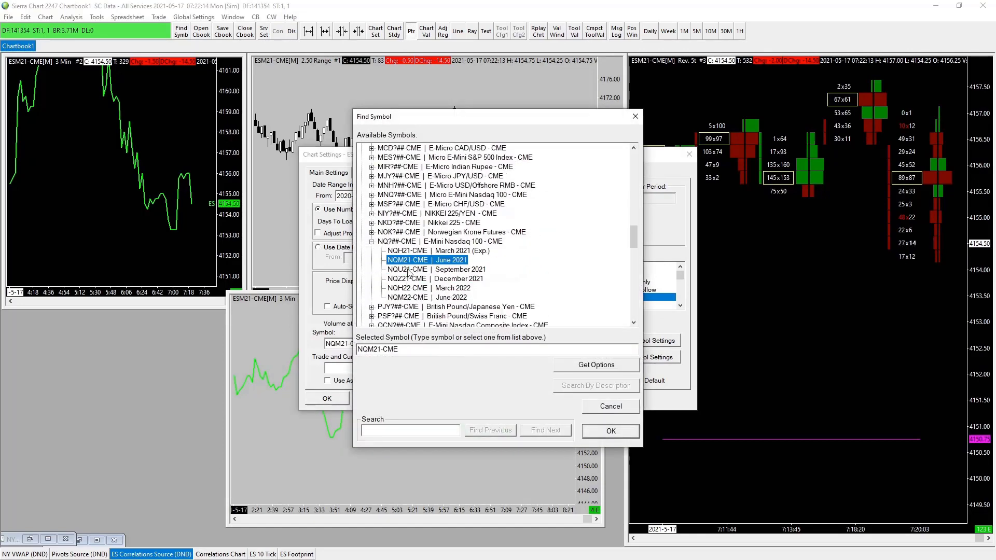
click(611, 432)
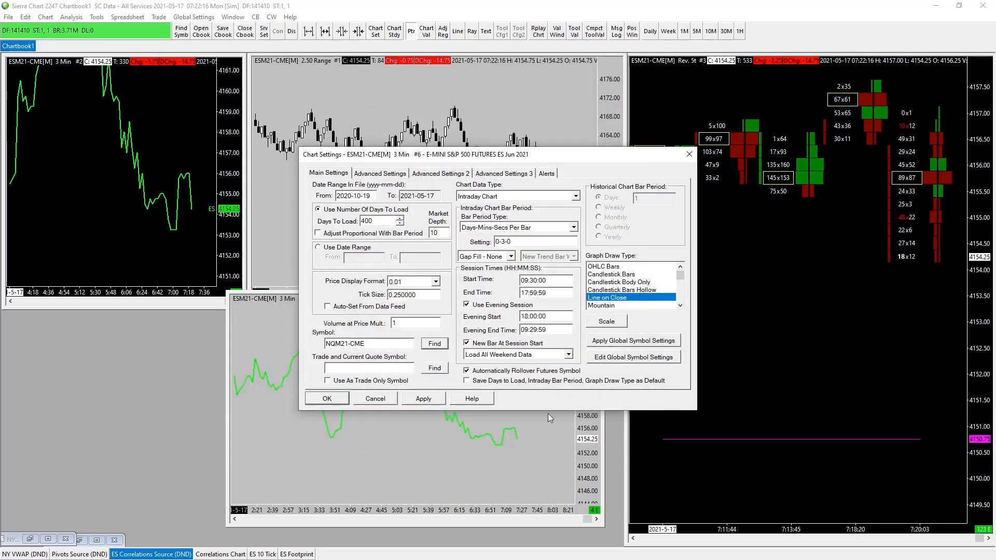
click(423, 399)
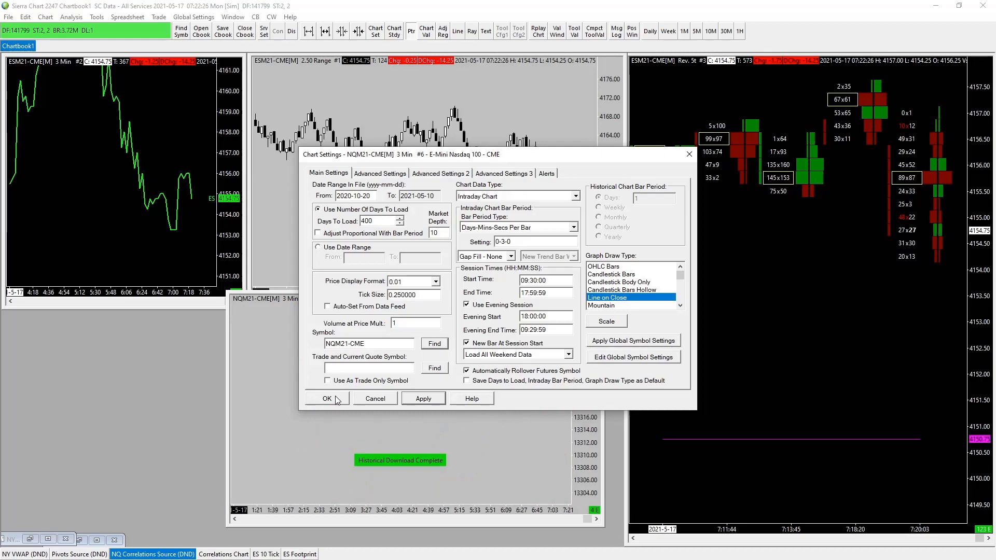
Close Chart Settings and minimize the NQ Correlations Source chart
click(336, 399)
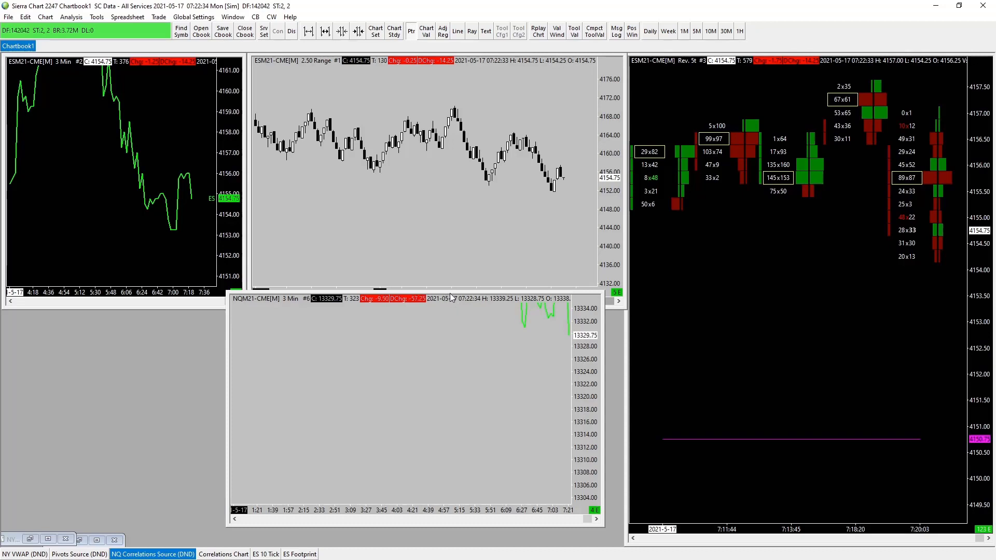
right_click(148, 554)
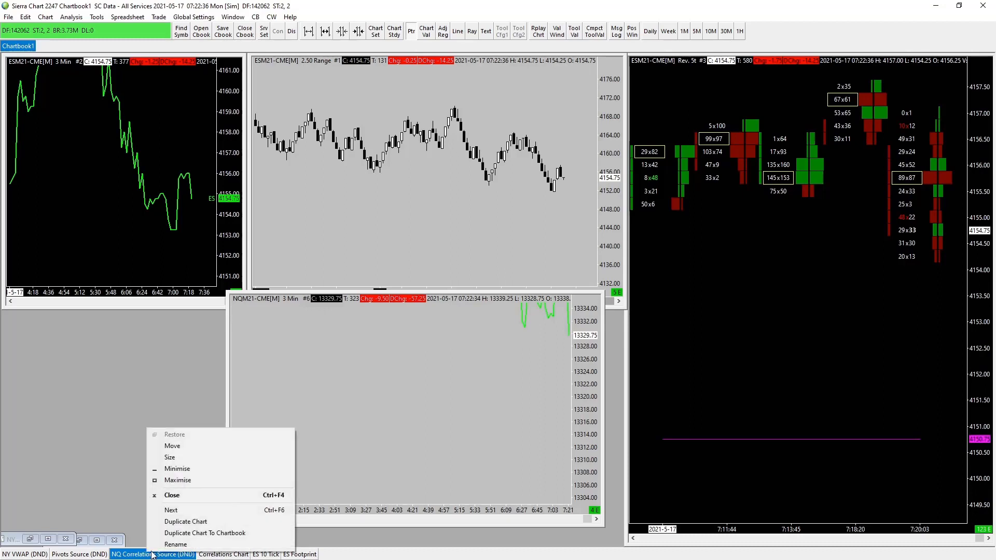
click(173, 471)
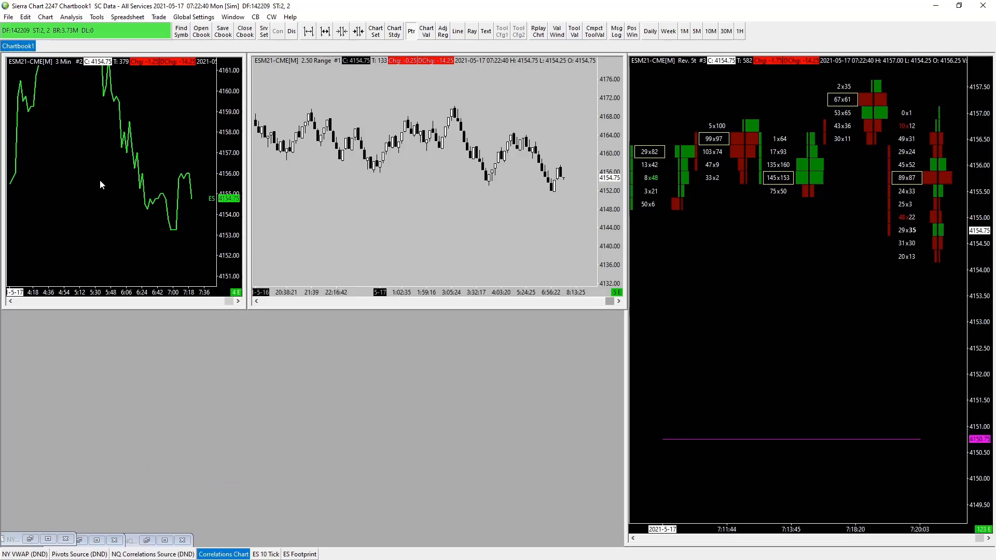
Add a second Overlay (Single Line) study to the ES 3 Min chart #2
key(F6)
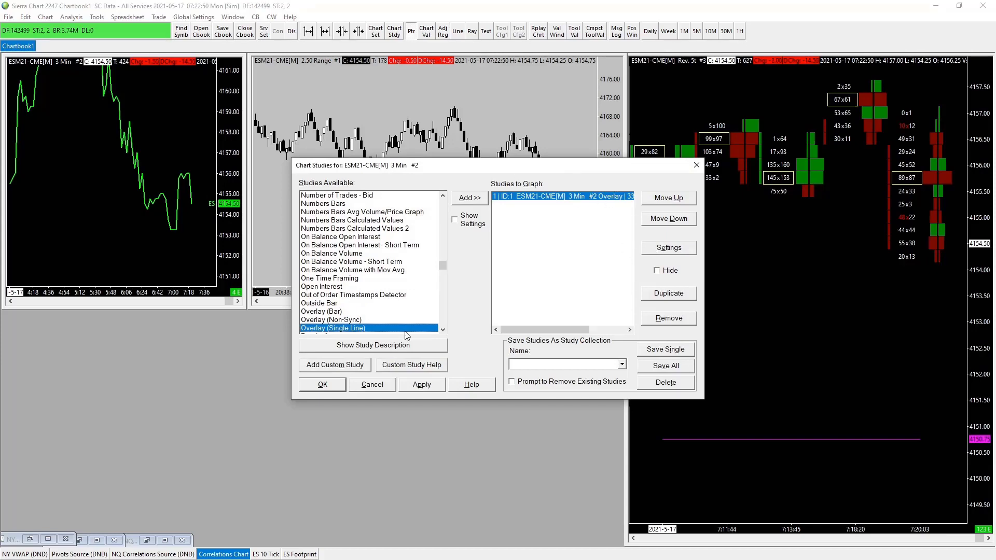
click(474, 190)
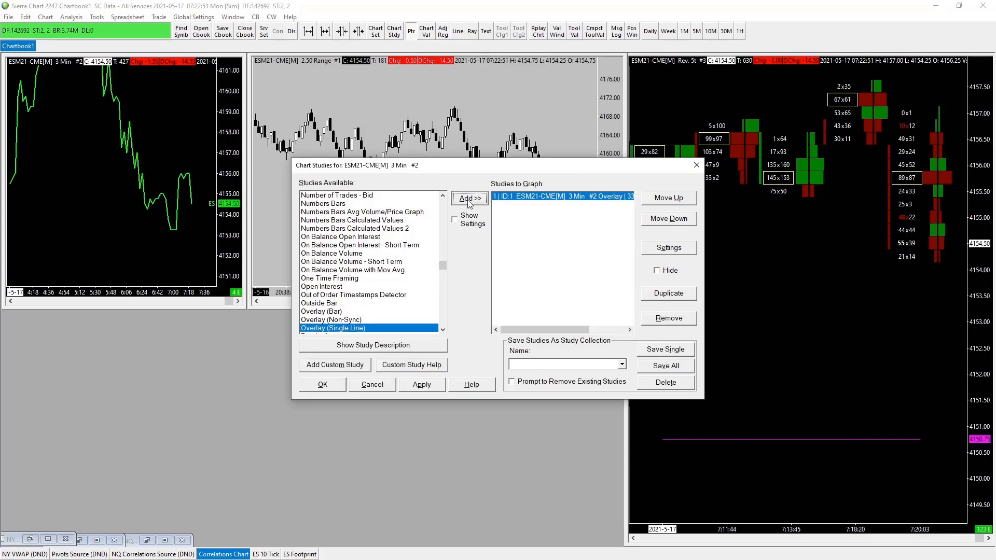
Make the overlay line magenta with name and value labels and short name NQ
click(681, 251)
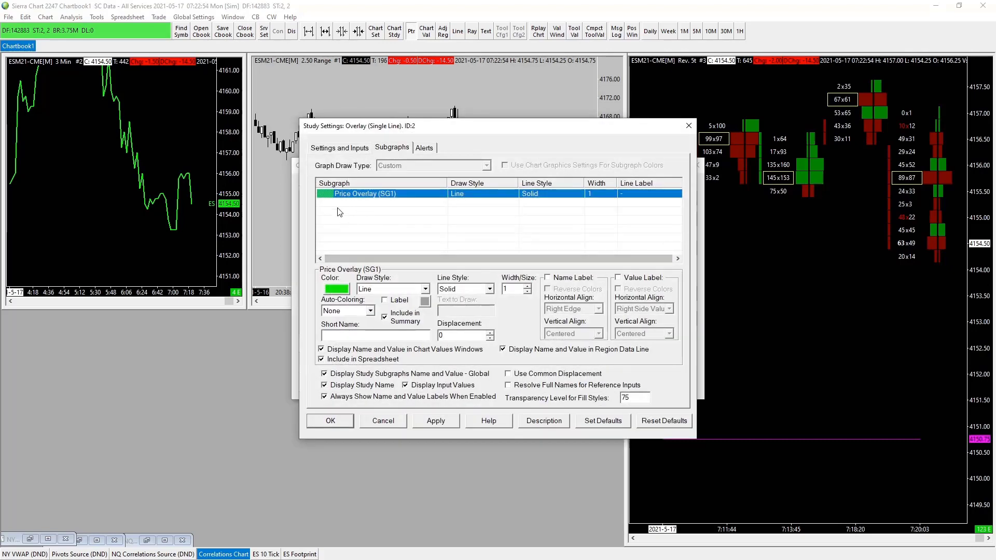
click(337, 289)
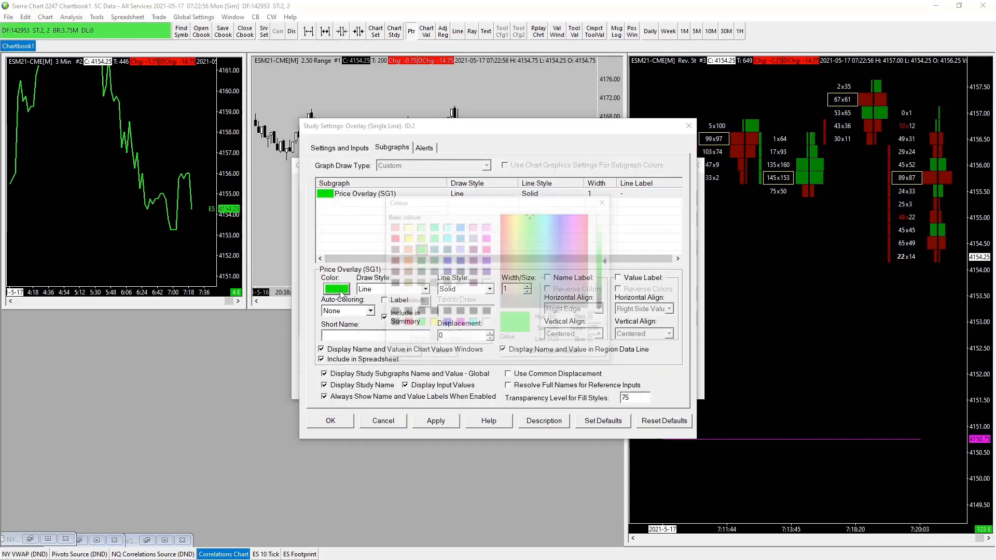
click(459, 324)
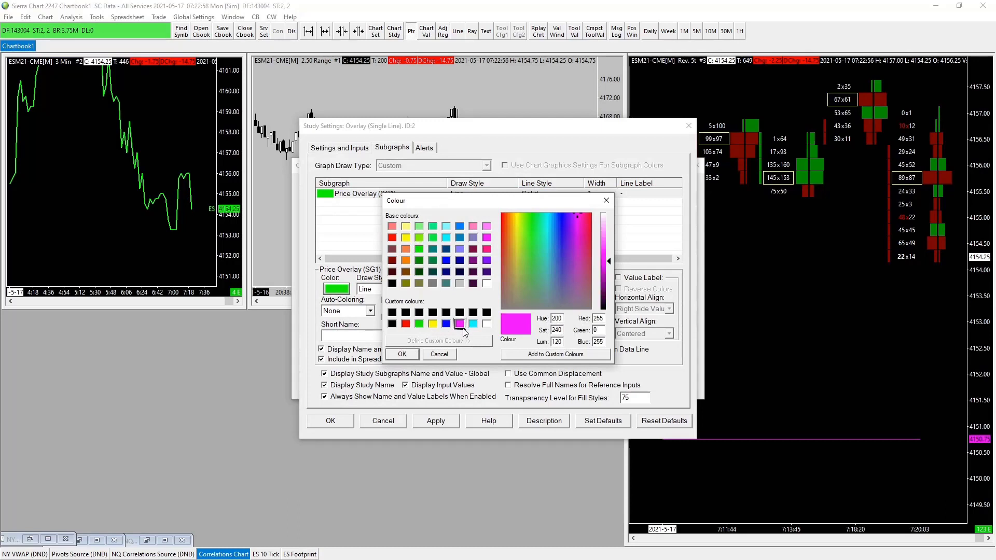
click(402, 355)
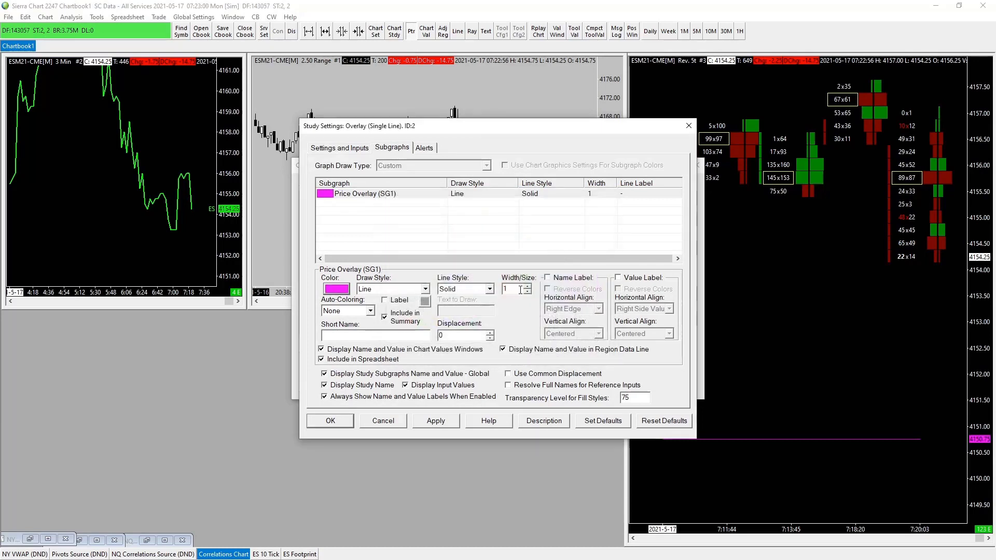
click(547, 277)
click(618, 277)
click(376, 336)
text(NQ)
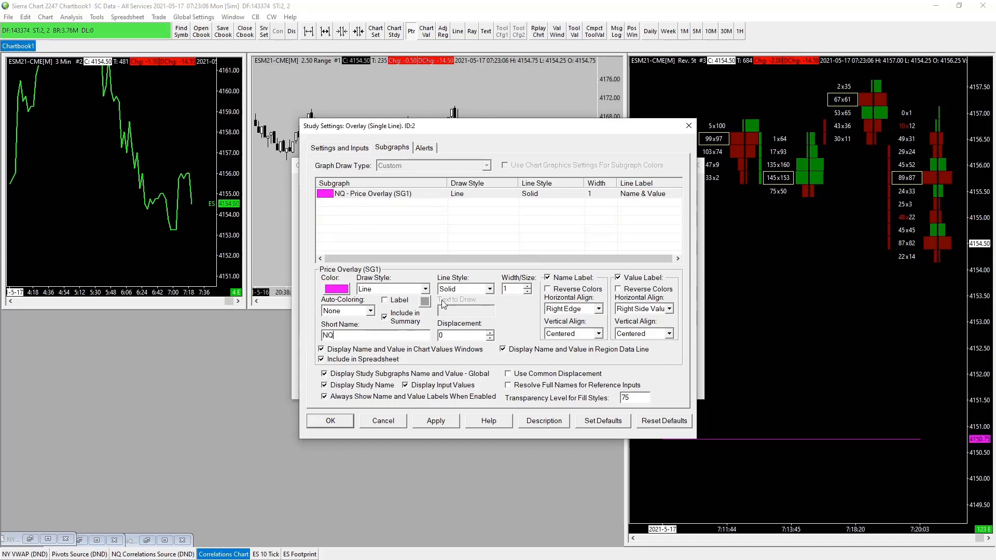
click(333, 150)
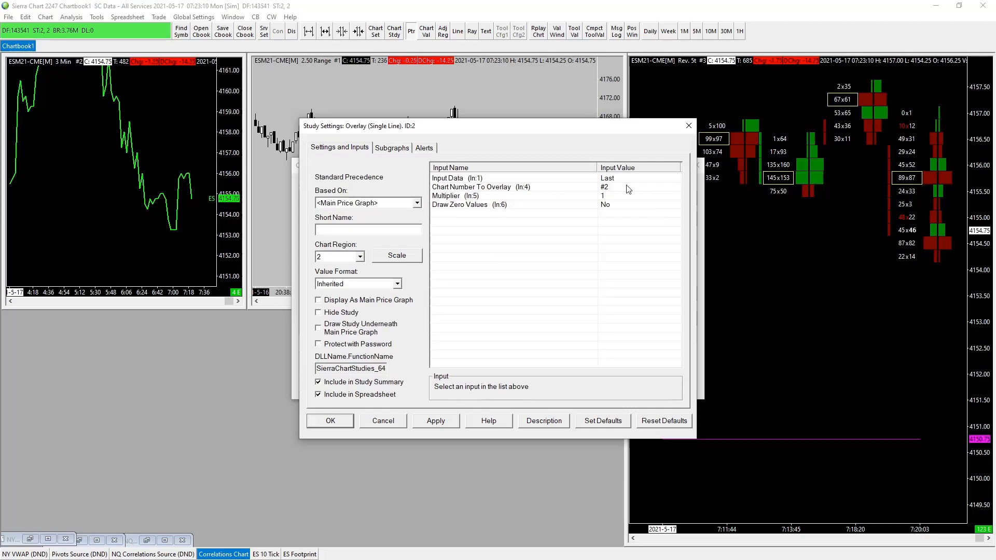
Overlay chart NQM21-CME[M] 3 Min #6 in chart region 1, applying each change
click(611, 188)
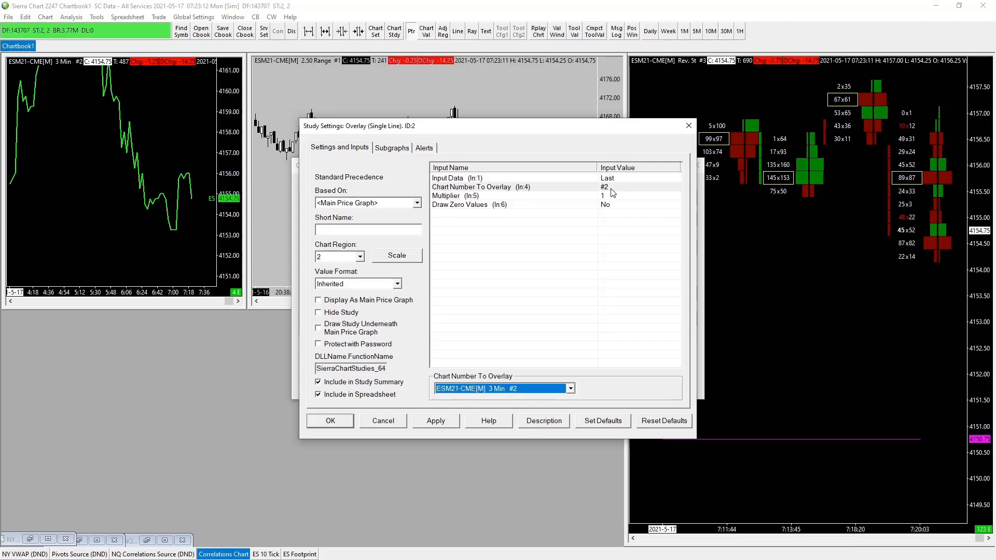
click(570, 389)
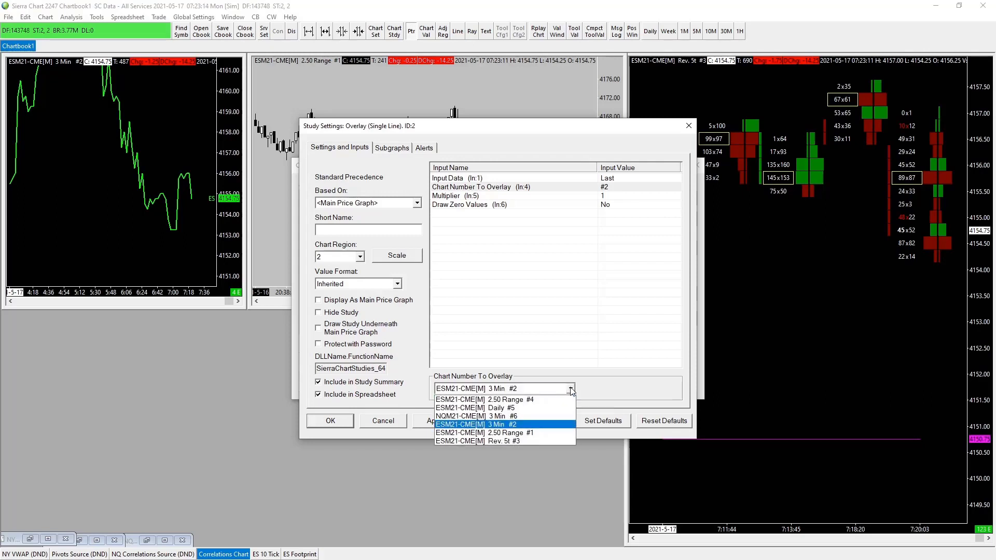
click(511, 416)
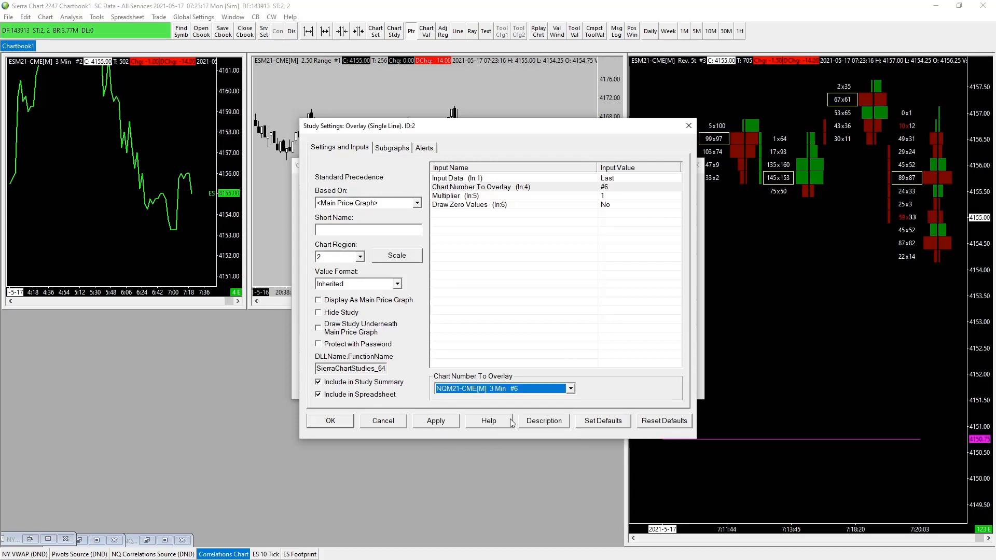
click(442, 425)
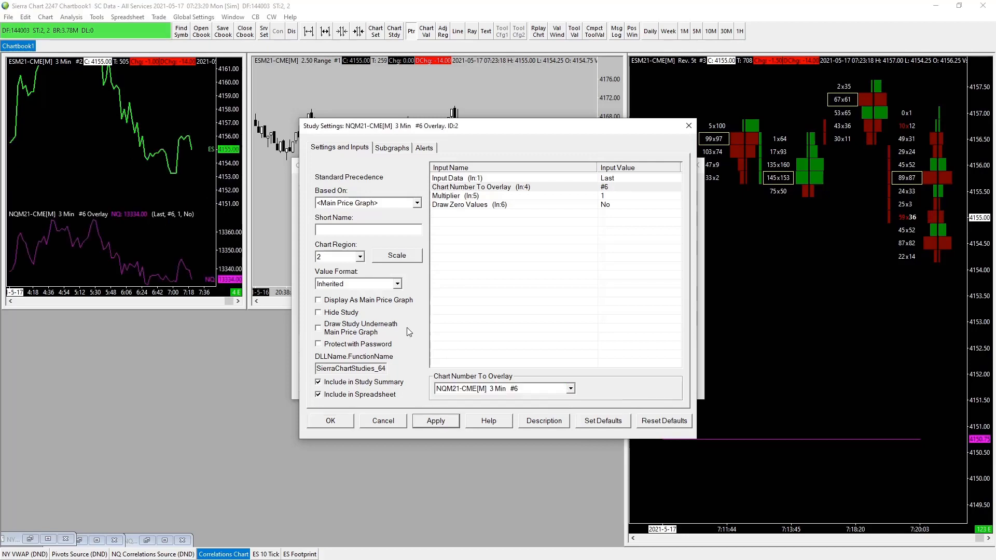
click(359, 257)
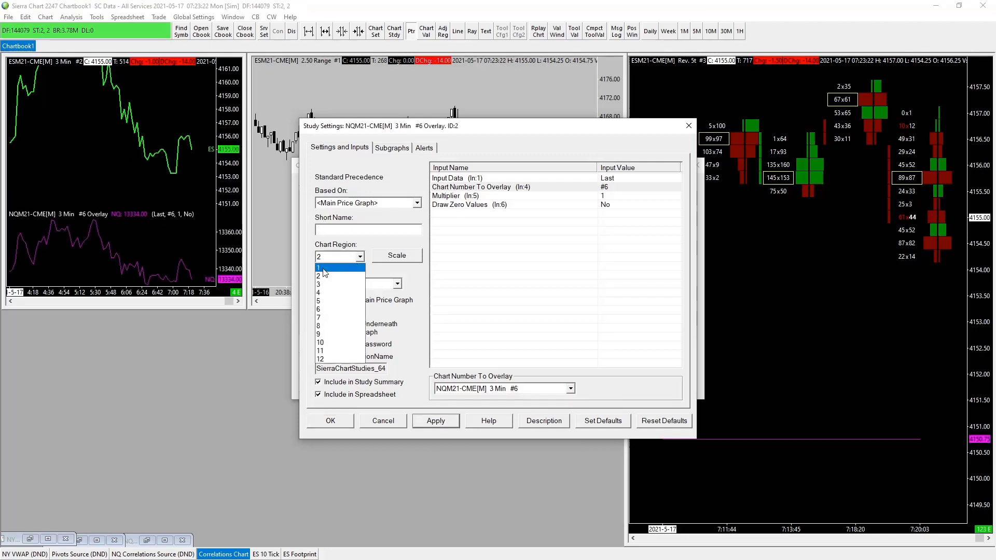
click(334, 267)
click(449, 419)
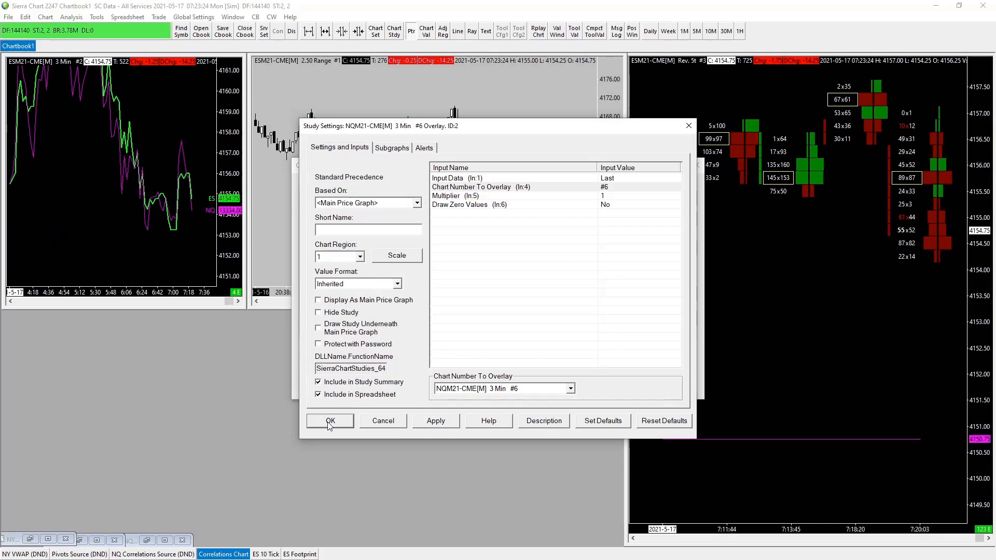
click(391, 147)
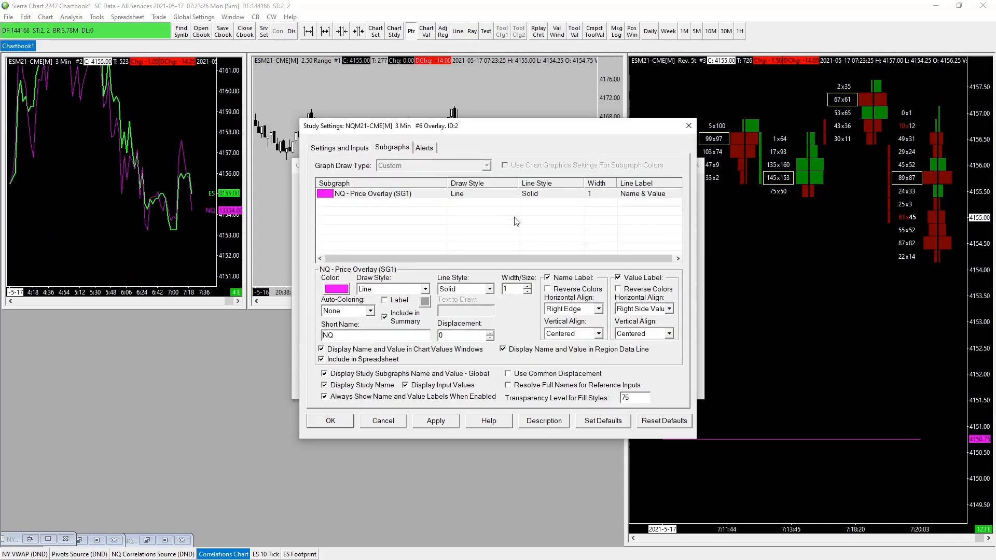
click(528, 287)
click(436, 421)
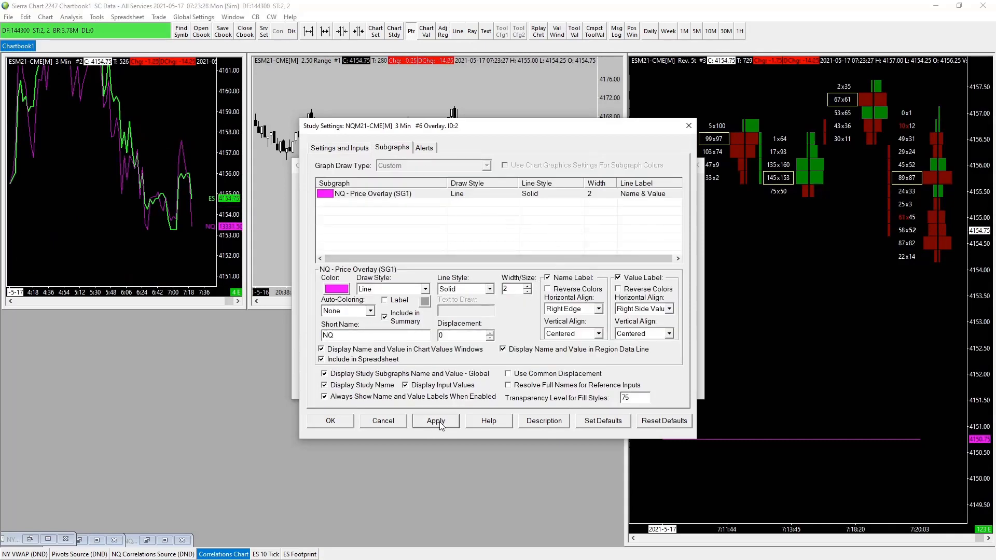
click(329, 421)
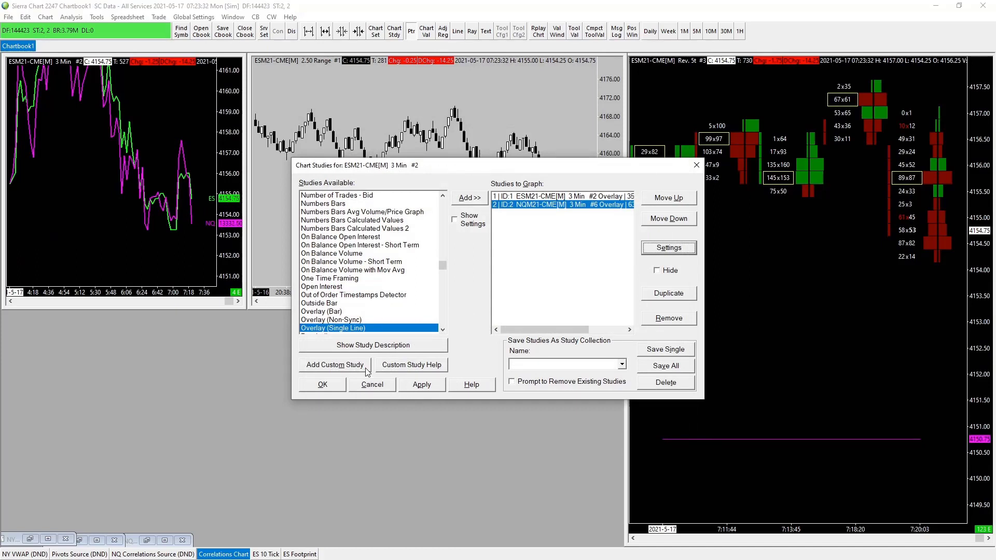
click(422, 387)
click(320, 386)
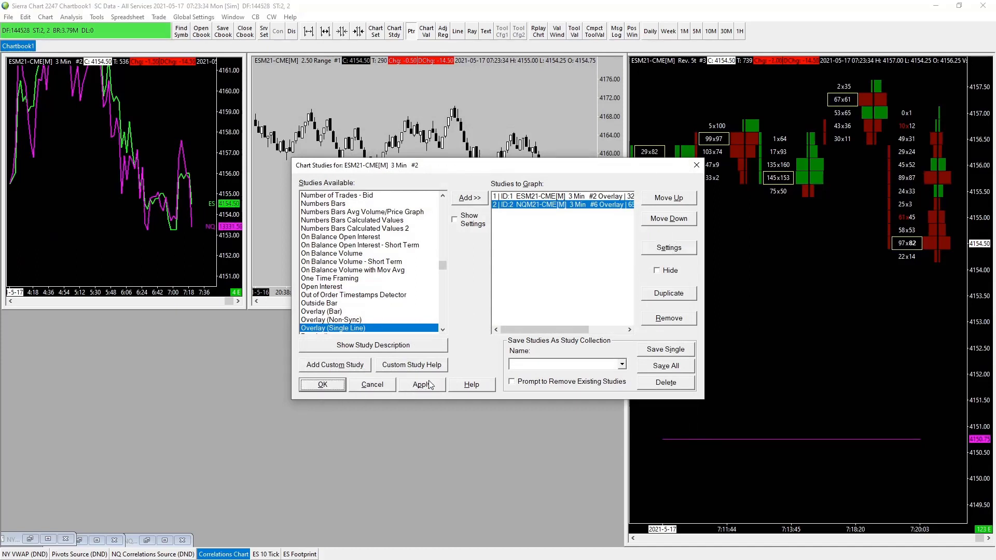
click(427, 384)
click(334, 388)
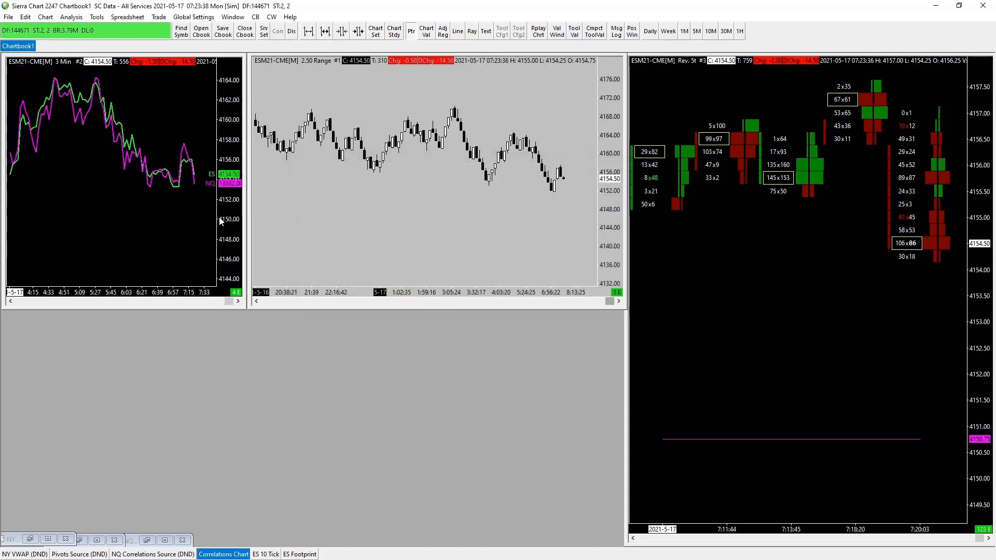
scroll(202, 224, right, 4)
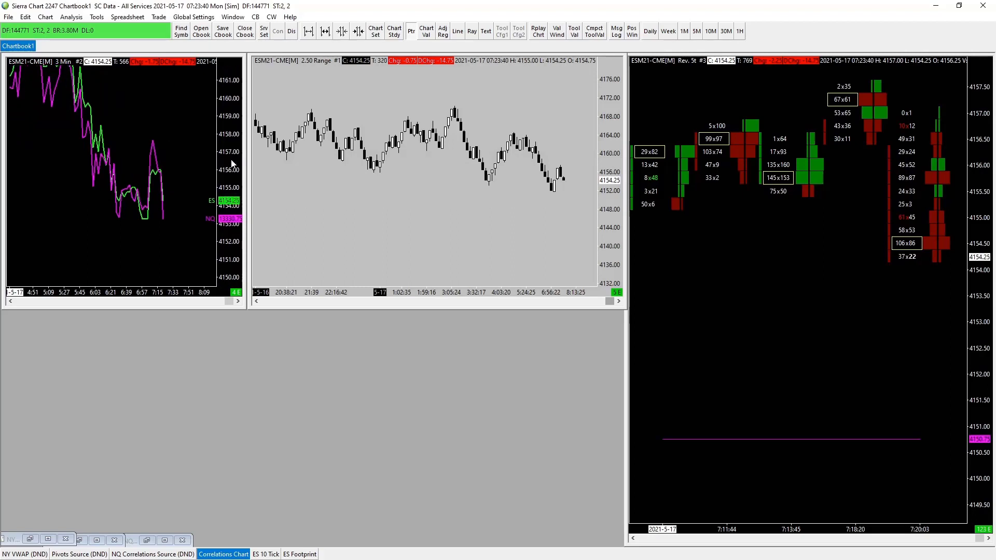
scroll(179, 201, left, 5)
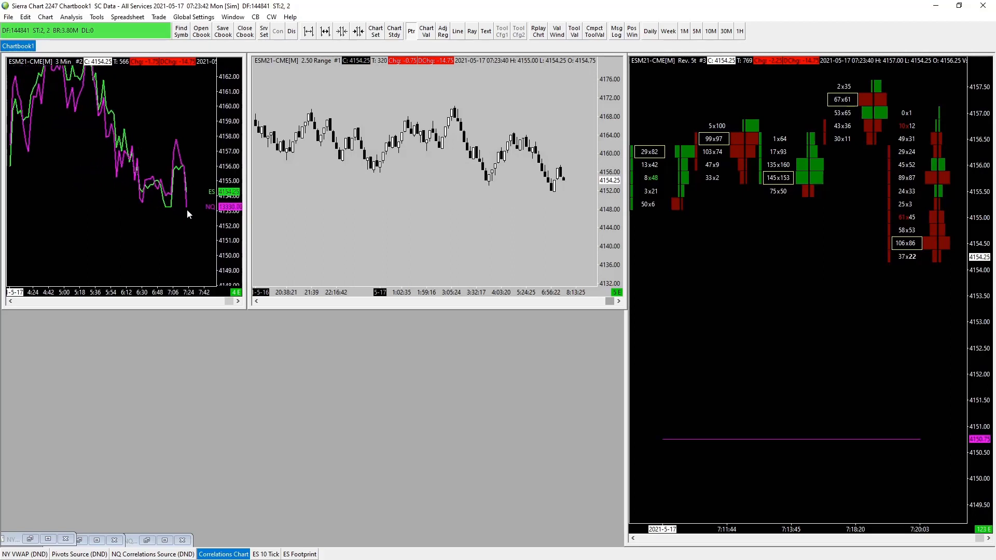
scroll(187, 210, right, 3)
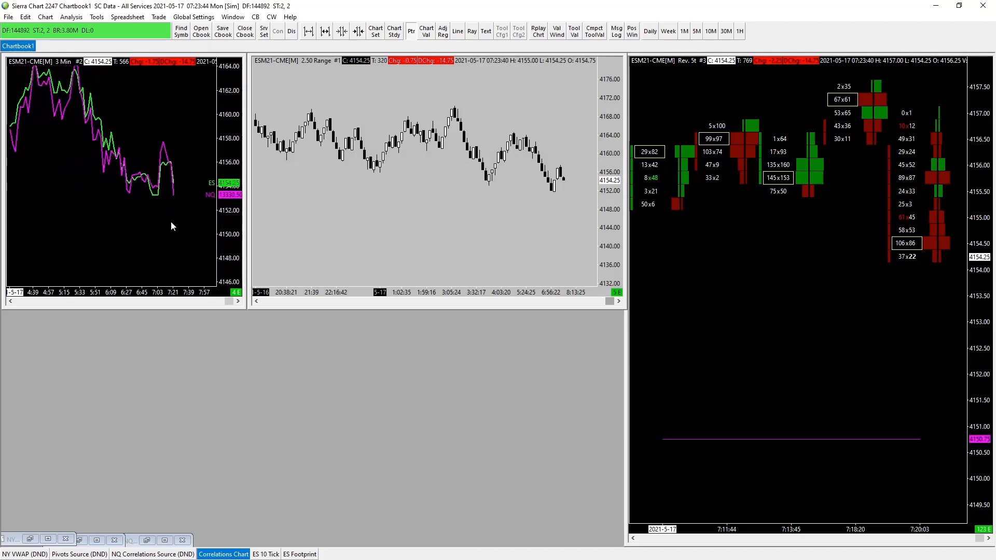
scroll(229, 255, left, 1)
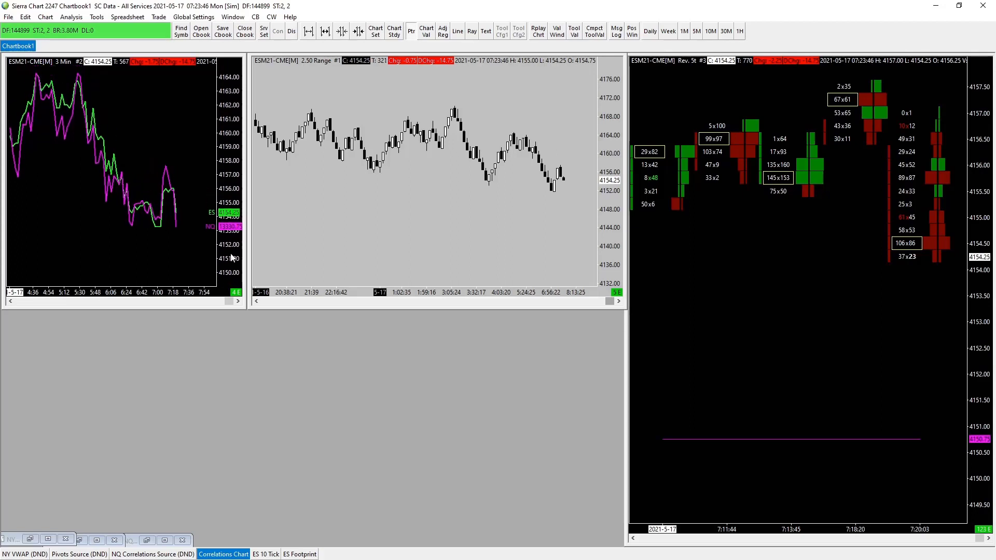
scroll(192, 240, right, 1)
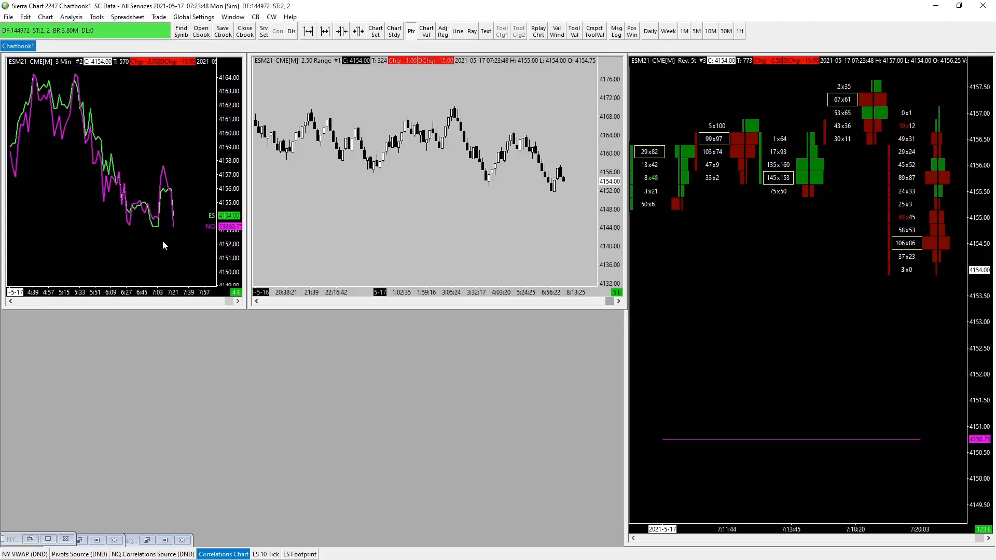
scroll(163, 241, right, 2)
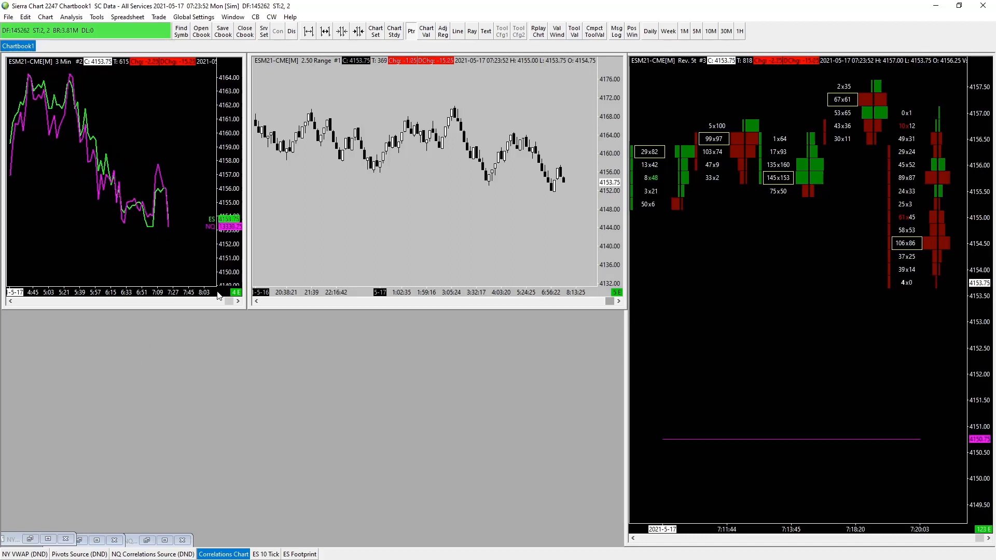
Restore the minimized NQ Correlations Source chart
right_click(168, 555)
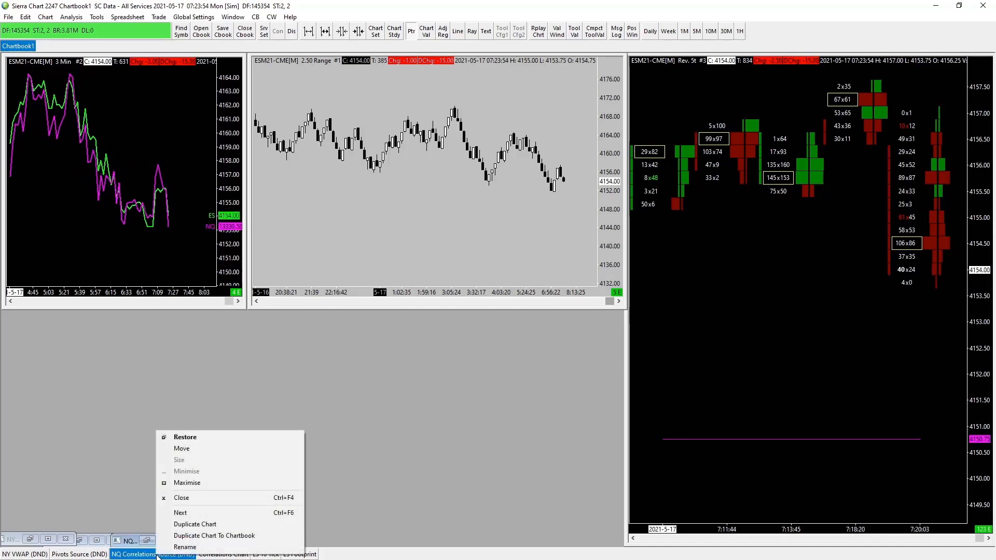
click(208, 525)
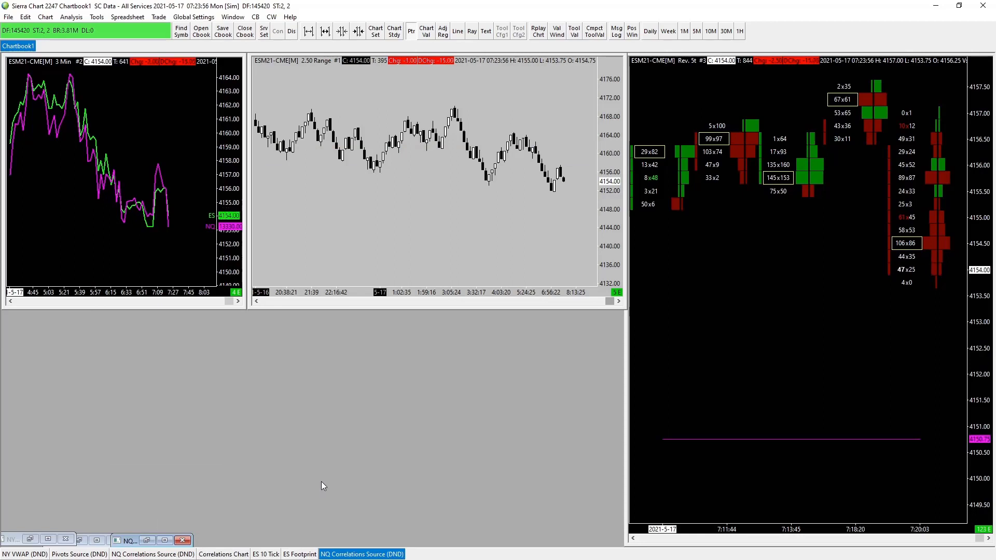
click(147, 540)
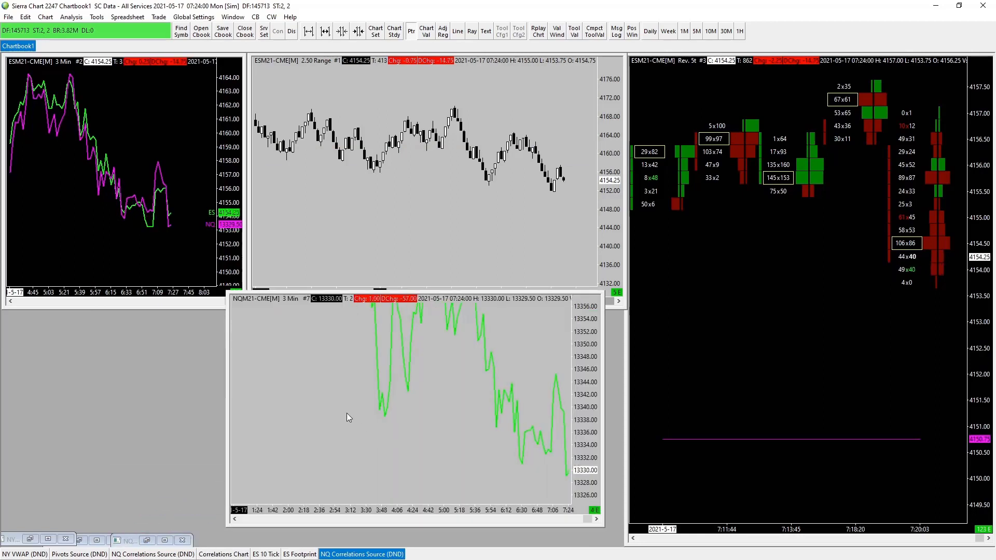
Change its Title Bar Name from NQ to 'RTY Correlations Source'
key(F5)
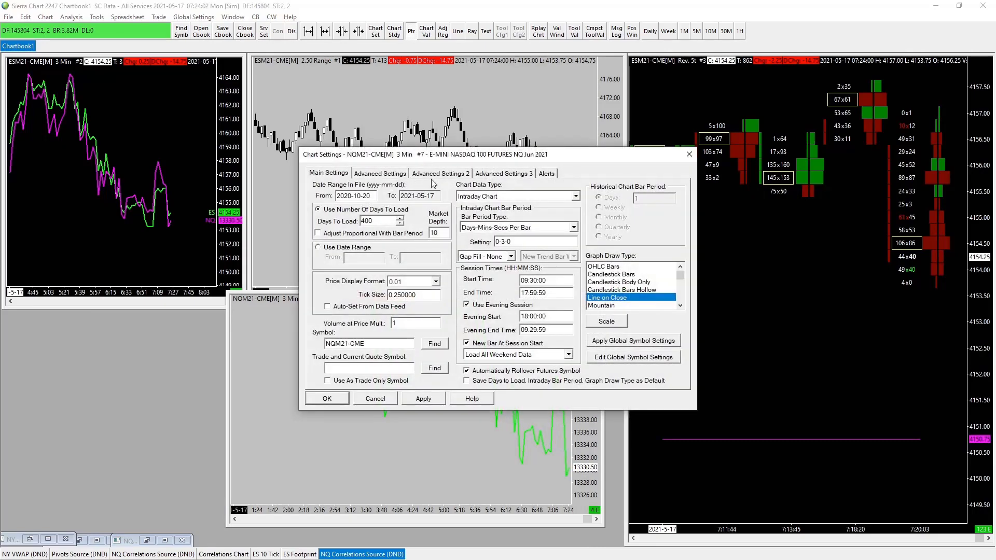
click(440, 173)
click(381, 173)
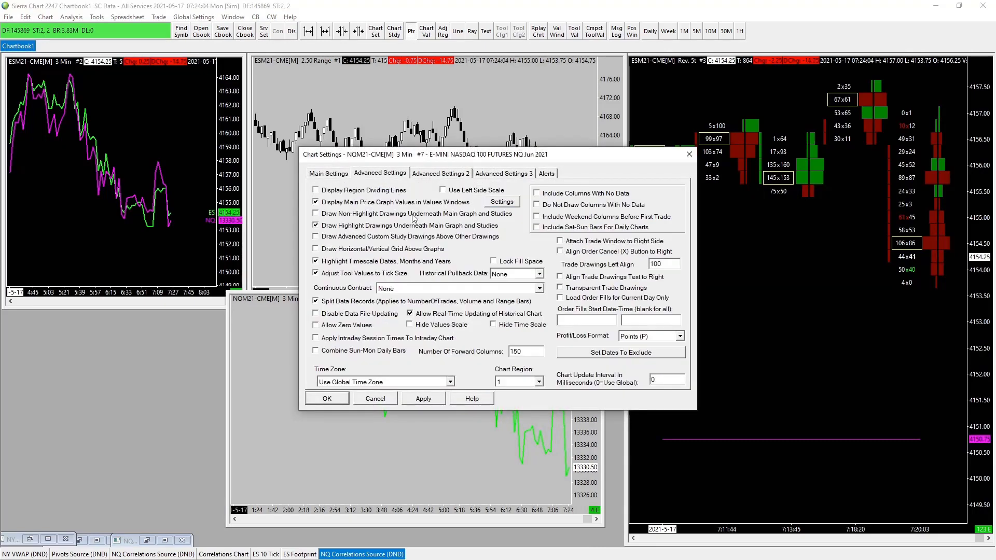
click(446, 173)
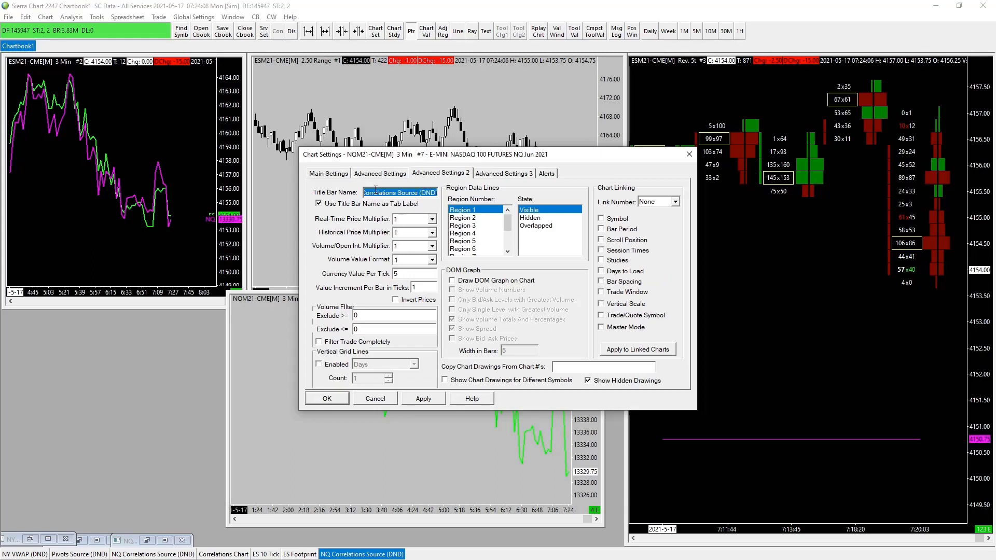
key(Home)
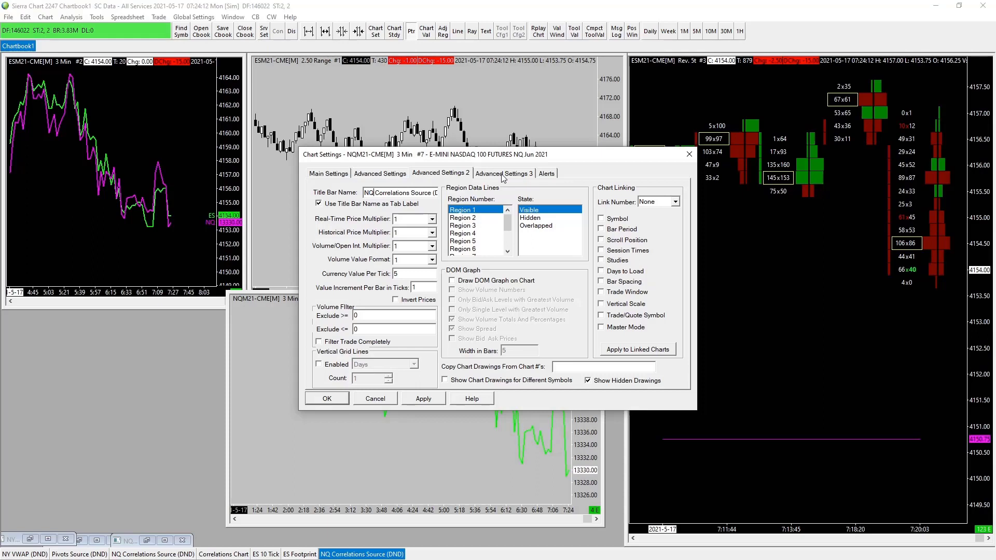
key(BackSpace)
key(BackSpace)
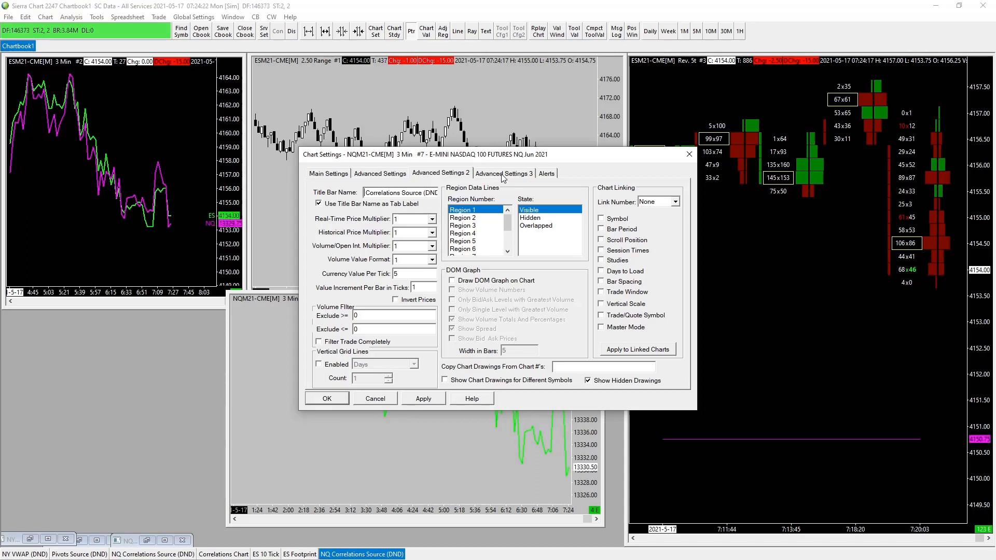
text(RTY)
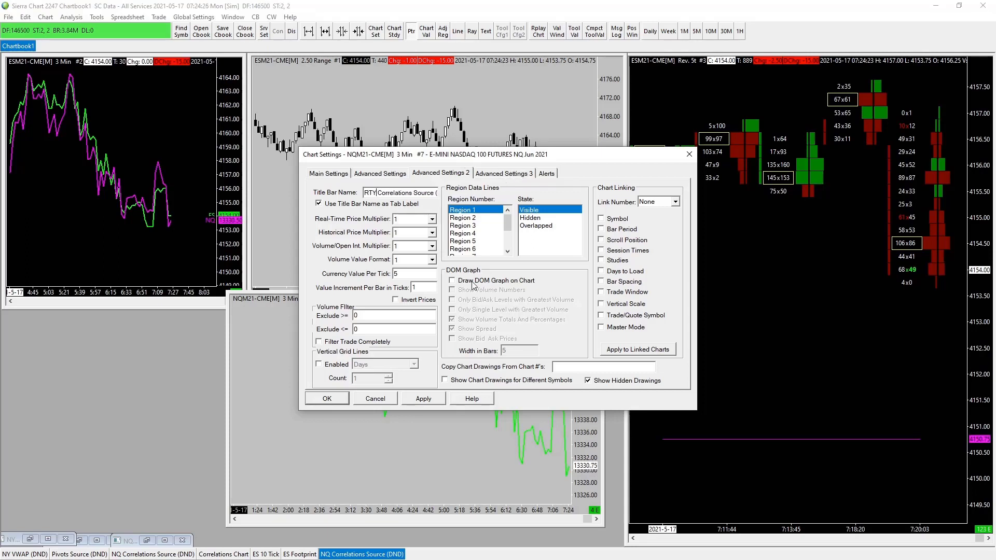
On Main Settings, replace NQ with RTY in the chart symbol
click(372, 176)
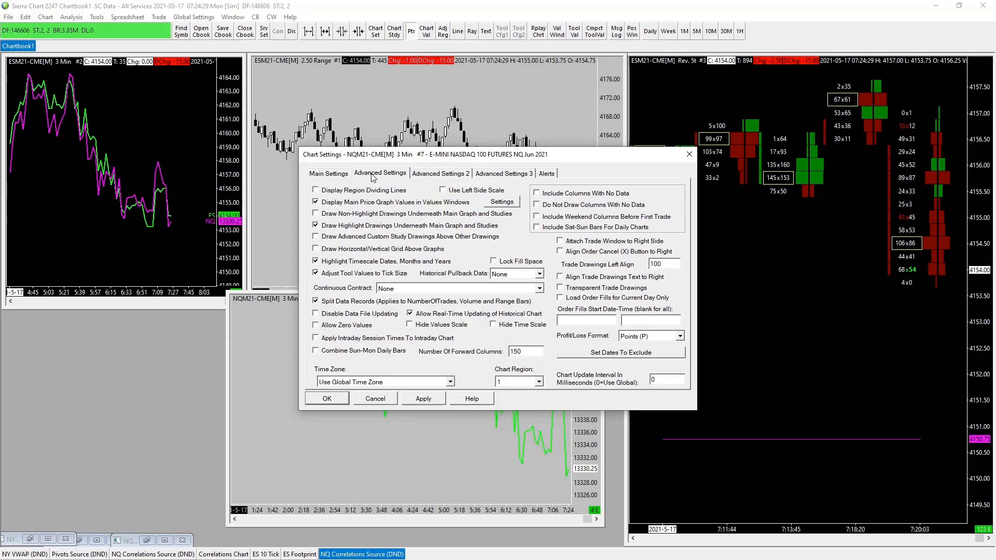
click(332, 174)
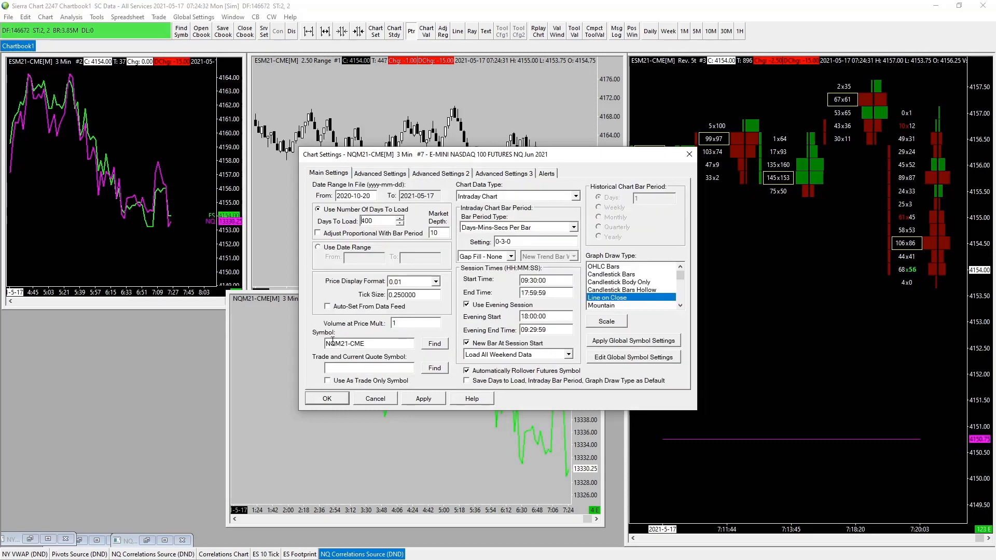
key(BackSpace)
key(BackSpace)
text(RTY)
Confirm RTYM21-CME as the symbol, apply, and close Chart Settings
click(435, 344)
scroll(482, 242, down, 10)
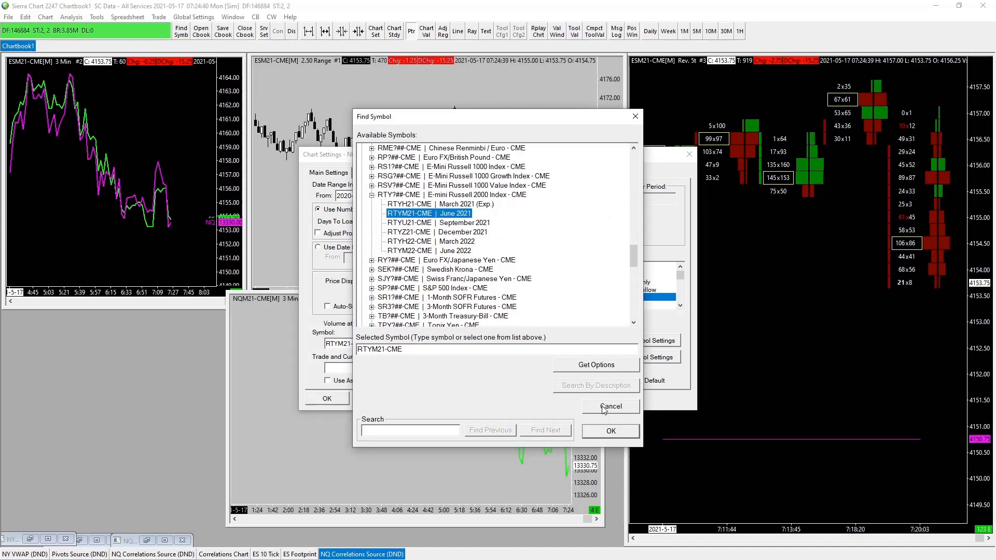
click(609, 431)
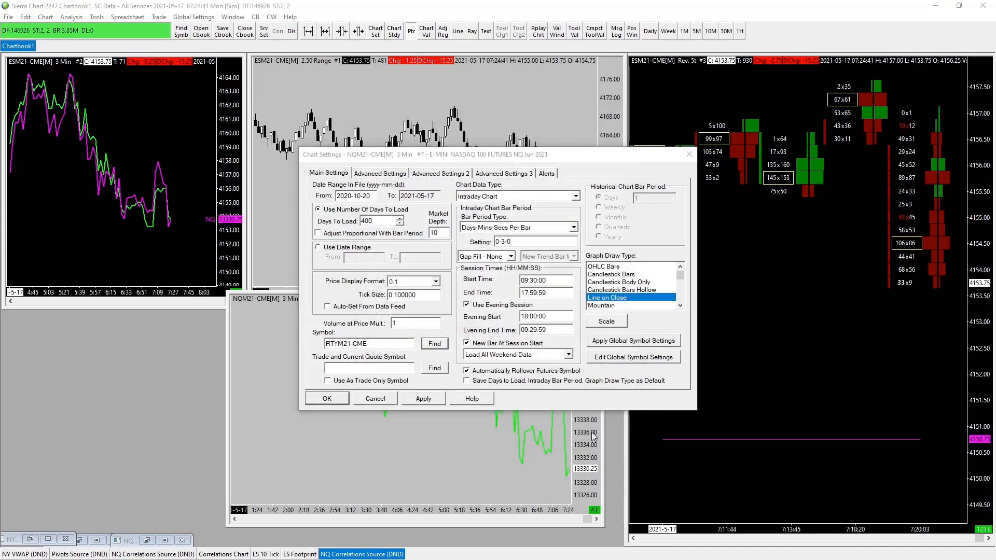
click(424, 399)
click(326, 399)
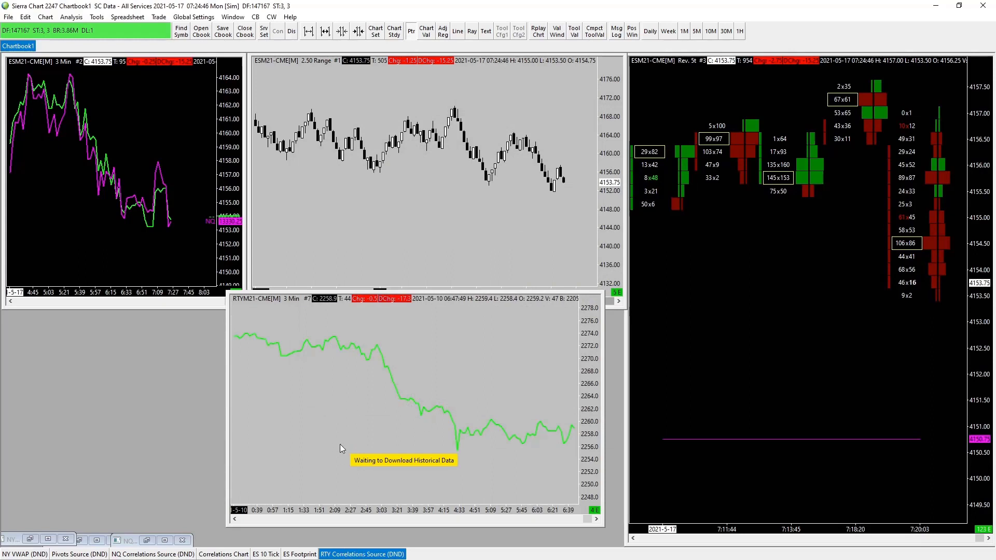
Move the RTY source tab after the NQ one and minimize the RTY chart
drag(299, 554, 209, 556)
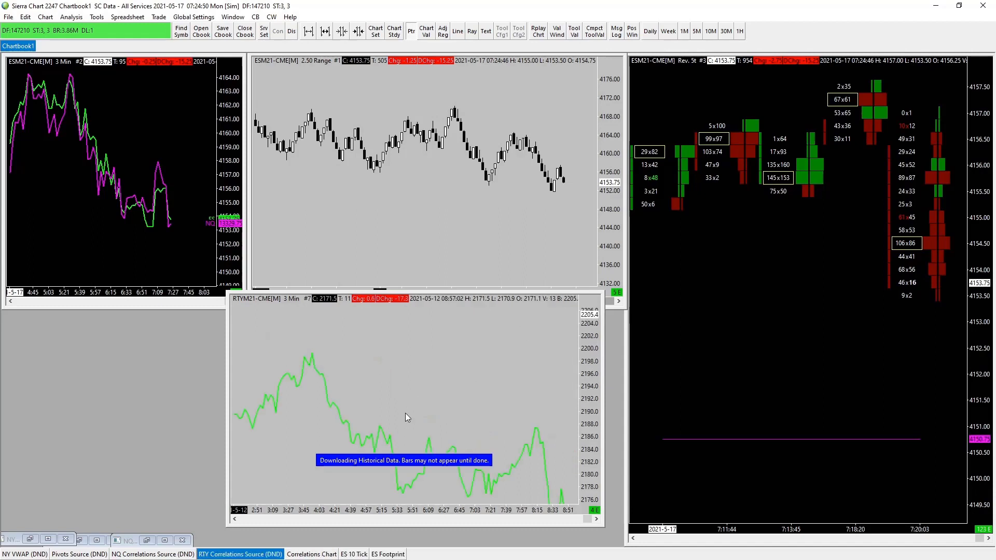
right_click(256, 554)
click(283, 471)
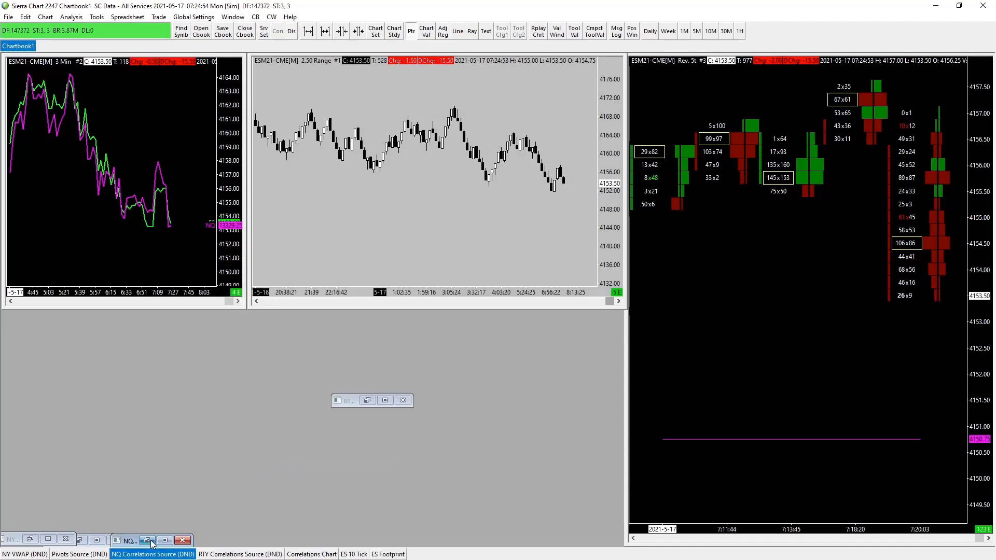
drag(128, 541, 137, 539)
Restore the RTY chart, reapply its settings, then minimize it in line with the NQ source
click(222, 554)
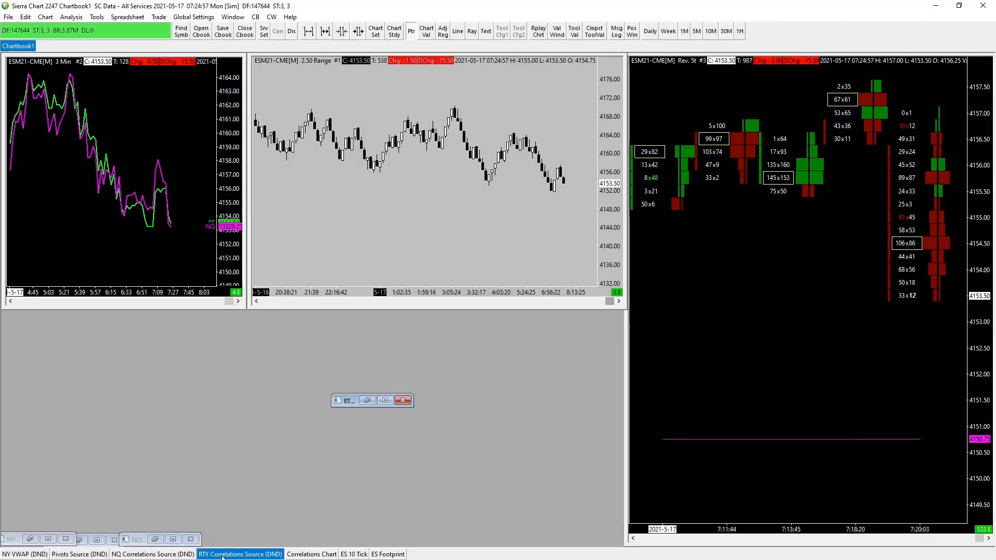
click(372, 399)
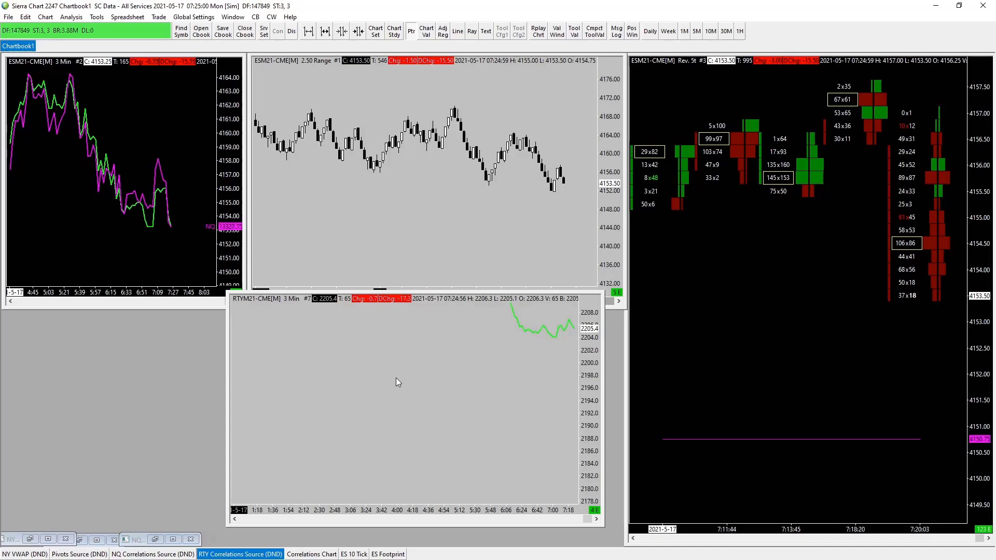
key(F5)
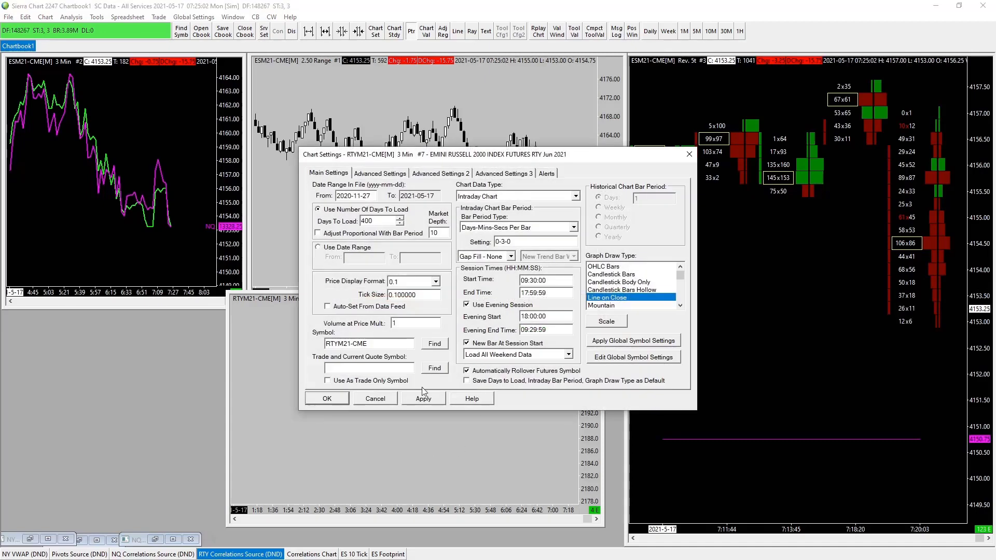
click(420, 399)
click(324, 399)
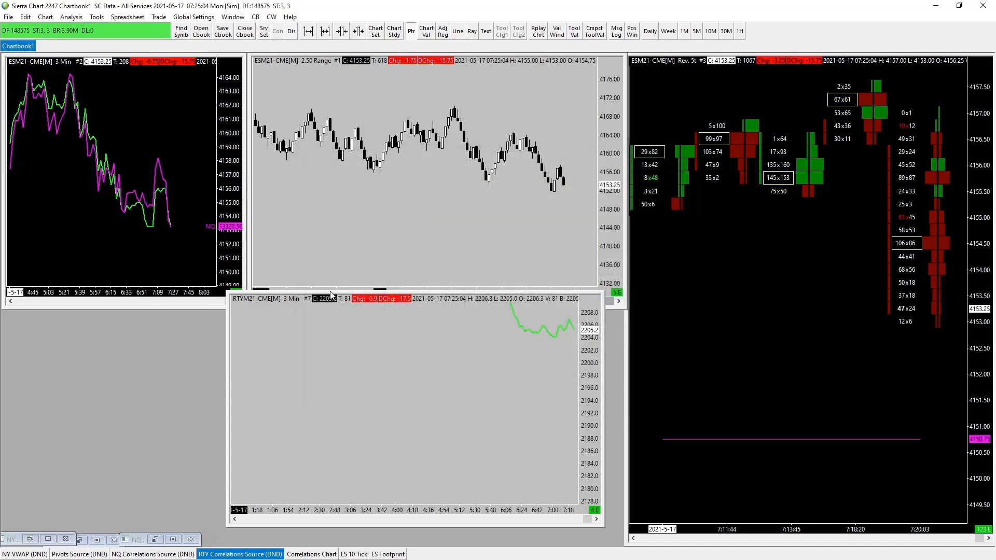
right_click(259, 551)
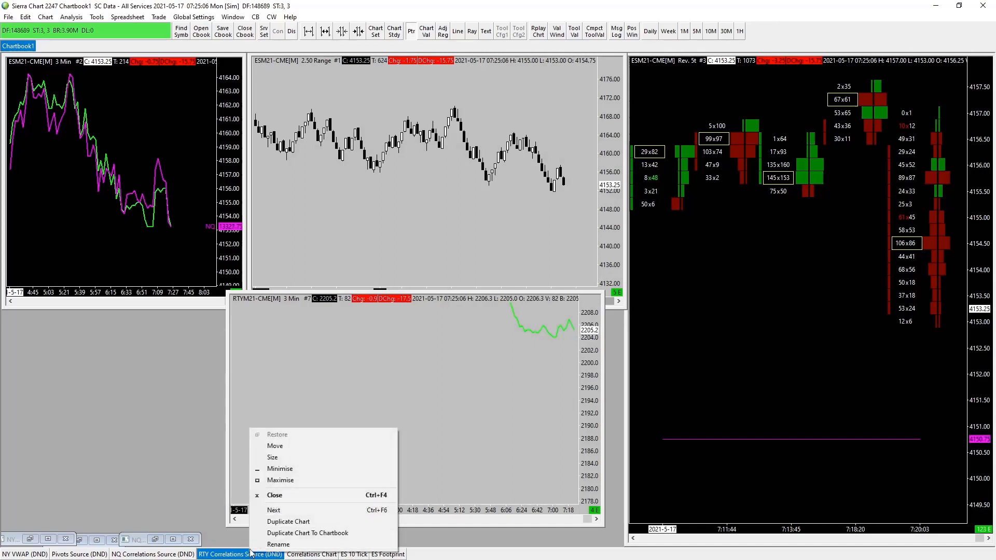
click(280, 470)
drag(344, 392, 215, 543)
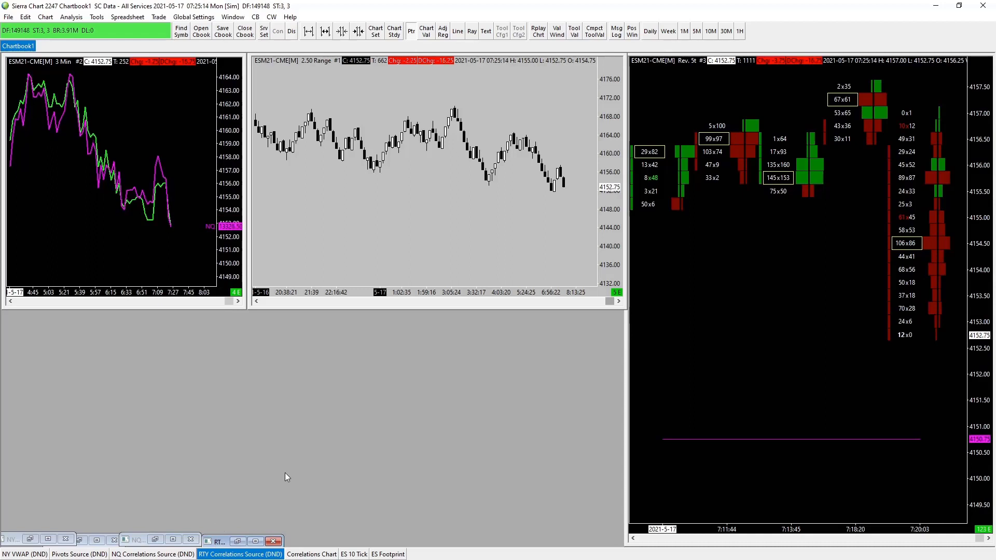
Scroll and drag the Correlations Chart to refit its price scale
scroll(178, 266, up, 3)
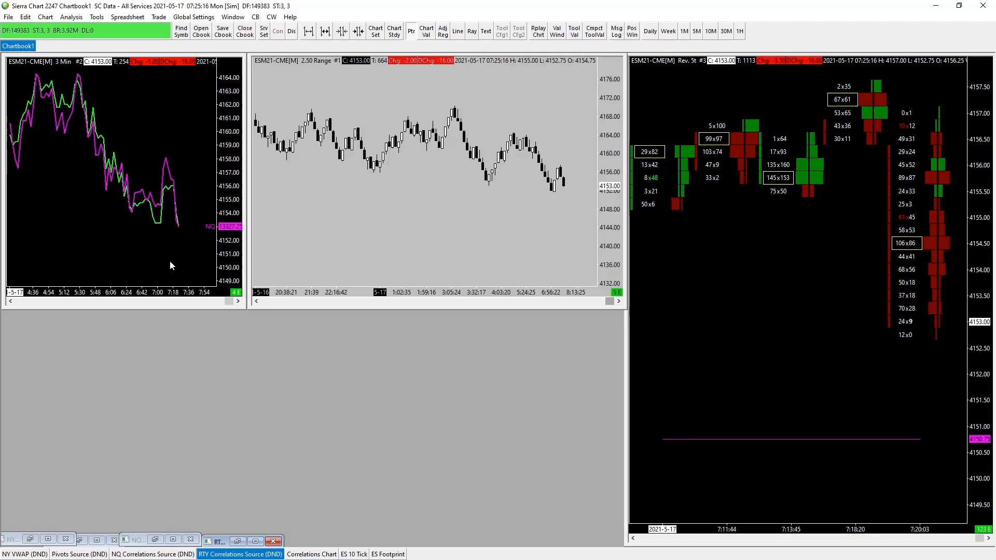
scroll(167, 256, down, 1)
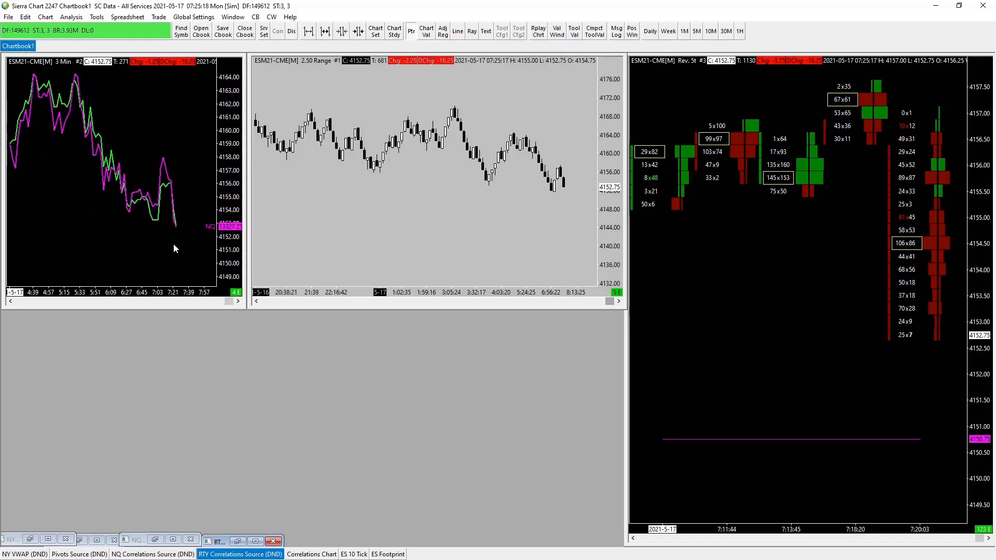
scroll(171, 253, down, 1)
drag(228, 244, 225, 158)
scroll(173, 131, up, 2)
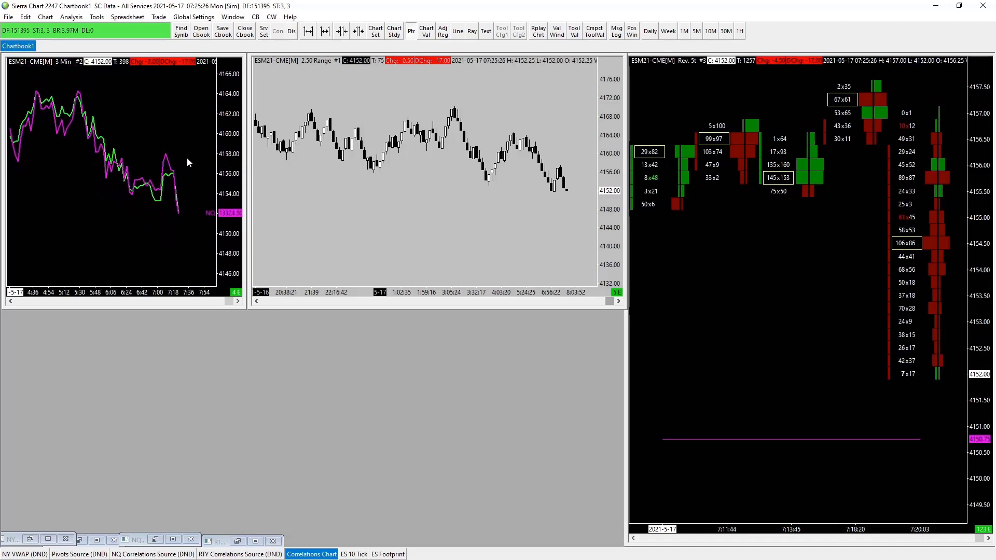
Add another single-line overlay: blue, width 2, name and value labels, short name RTY
key(F6)
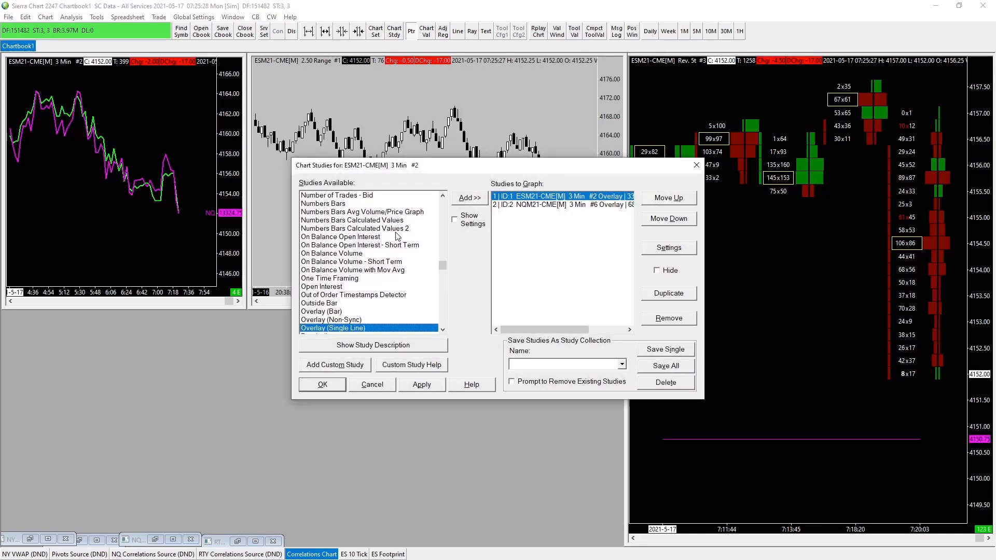
click(468, 199)
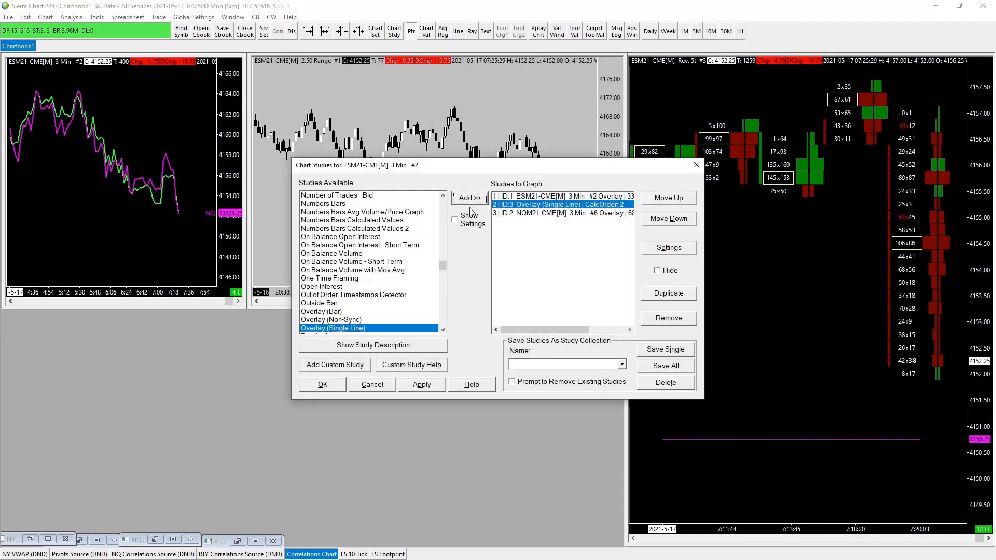
click(660, 249)
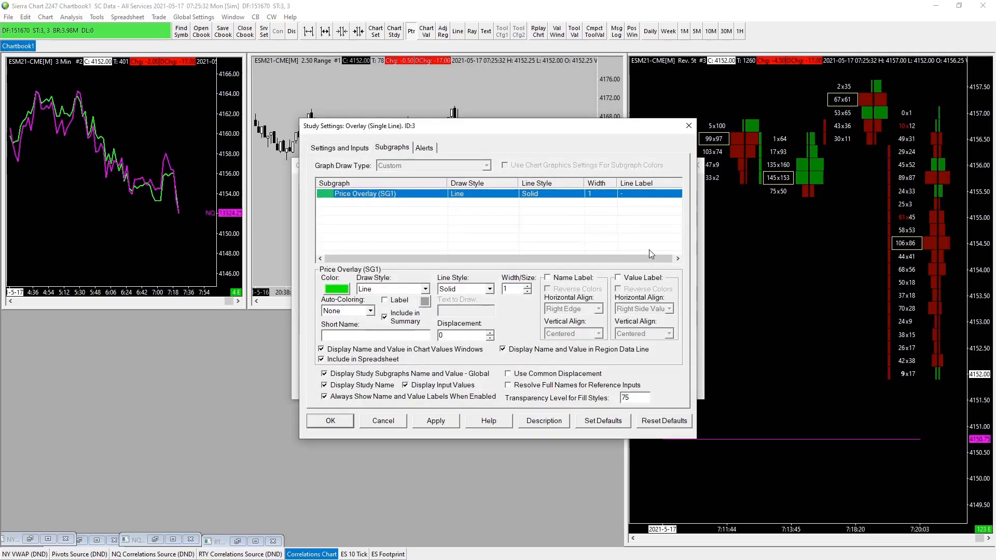
click(342, 291)
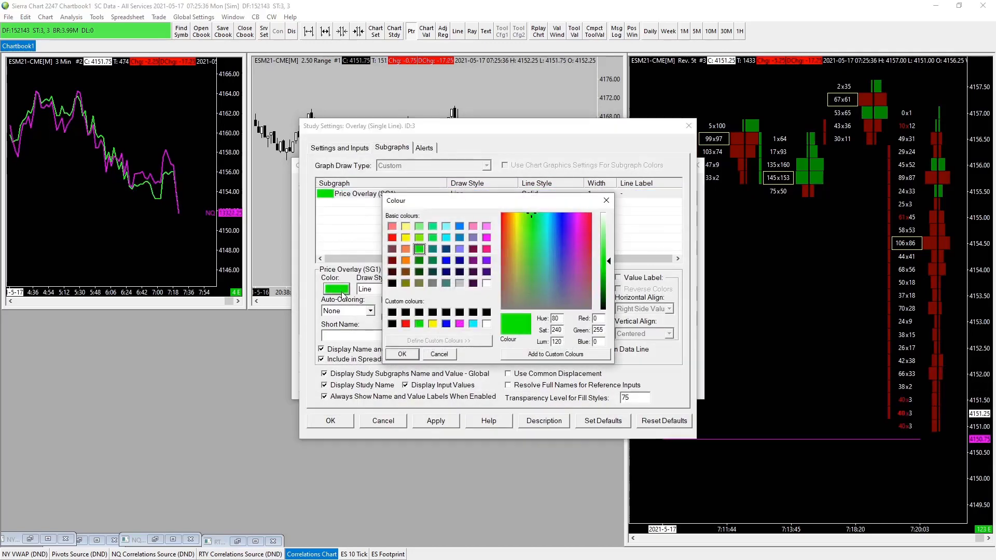
click(446, 324)
click(402, 355)
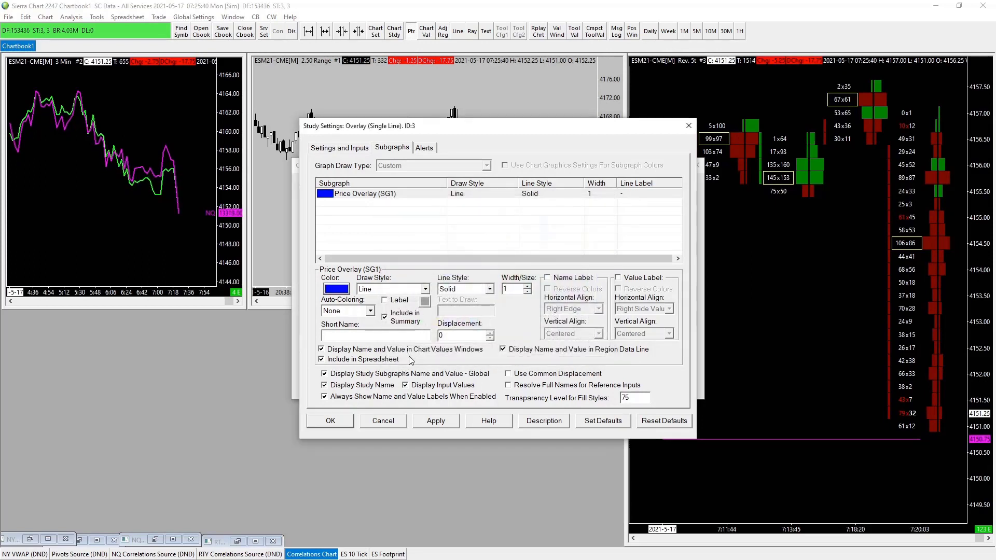
click(527, 286)
click(547, 277)
click(618, 278)
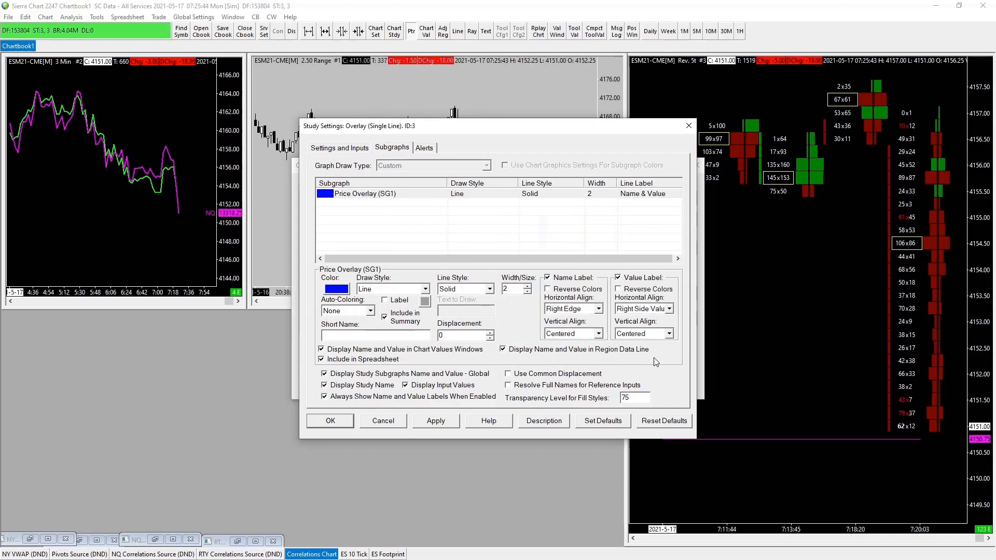
click(363, 336)
text(R)
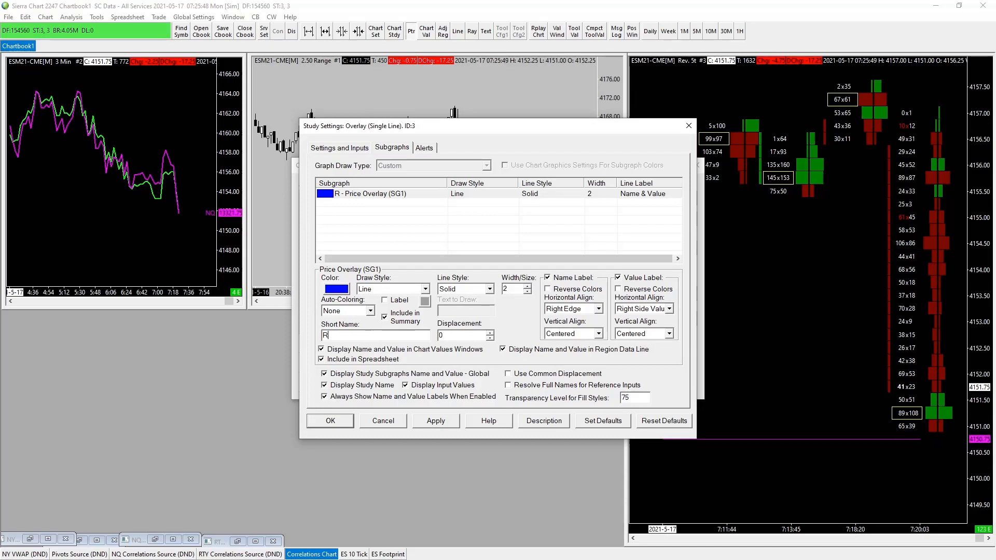
text(T)
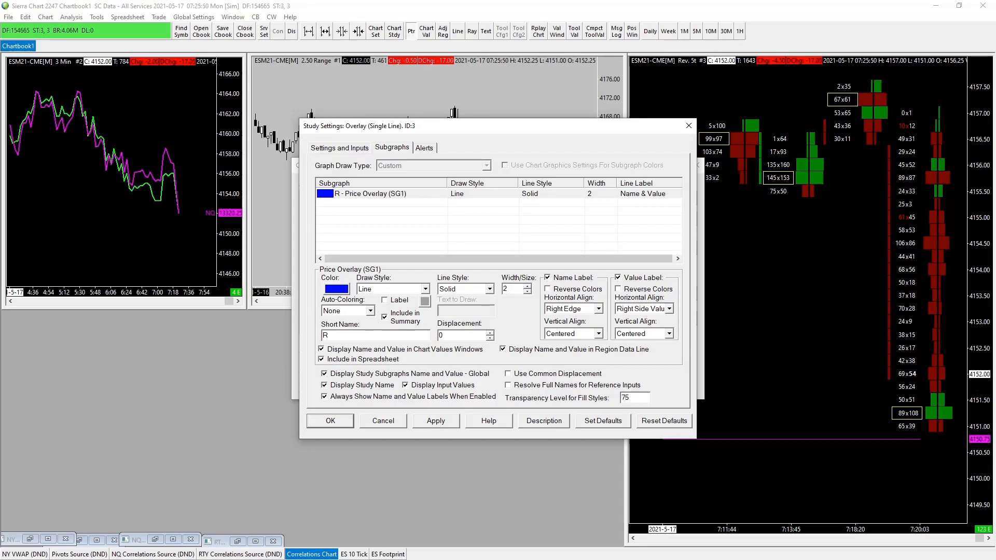
text(Y)
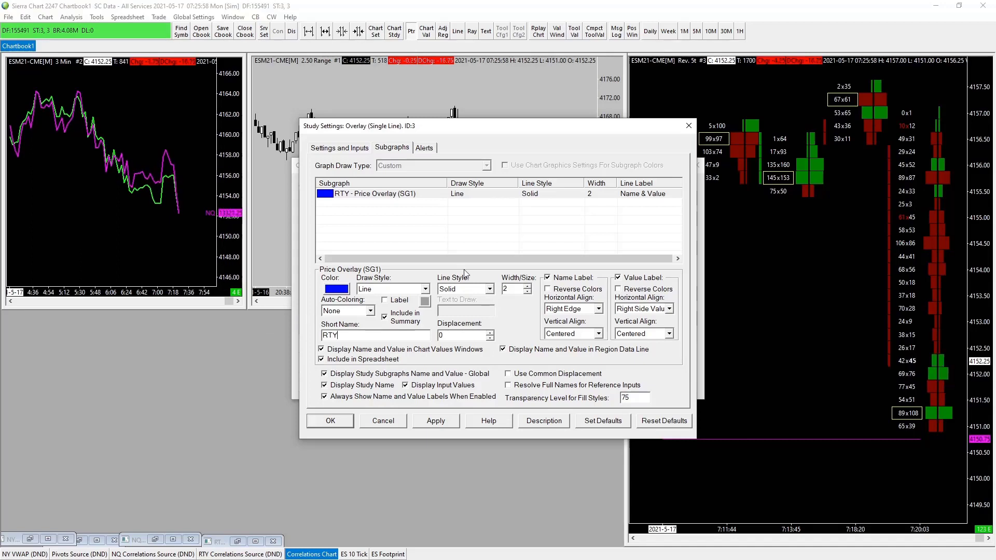
Point the overlay at RTYM21-CME[M] 3 Min #7 in chart region 1, apply, and close
click(334, 150)
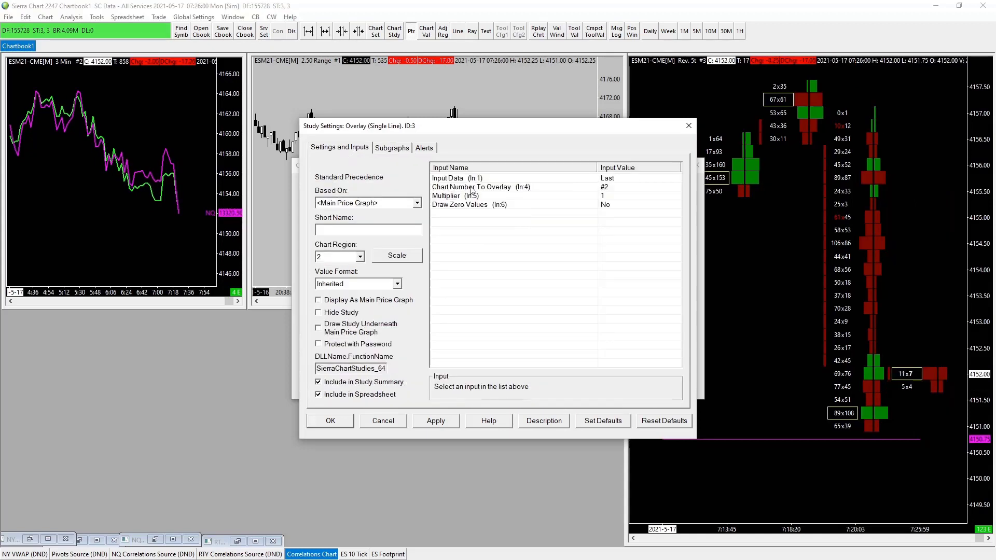
click(357, 257)
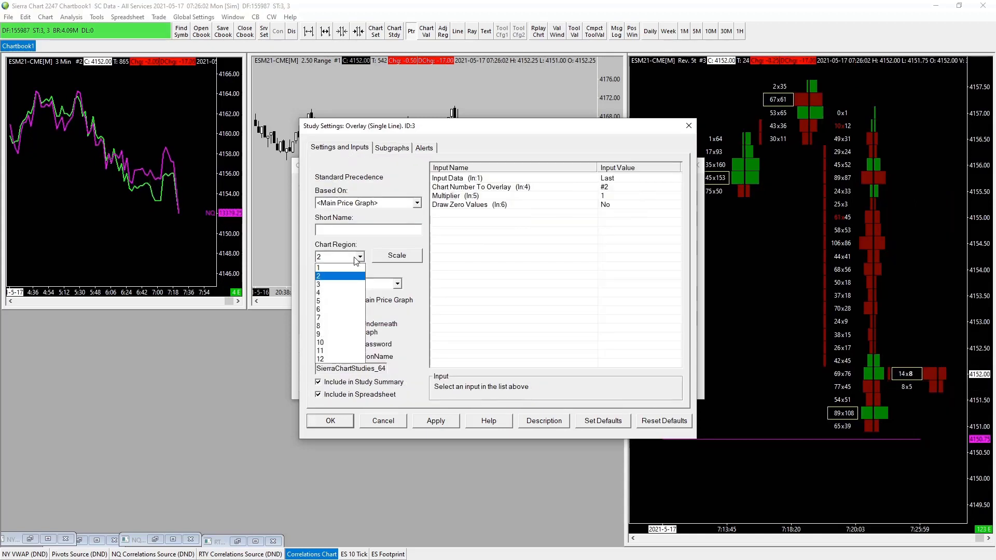
click(329, 269)
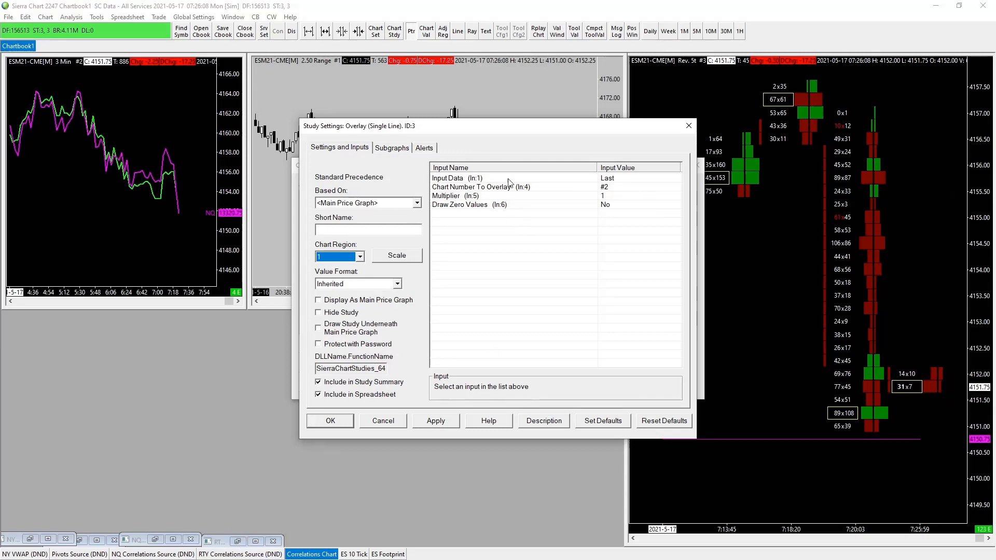
click(592, 188)
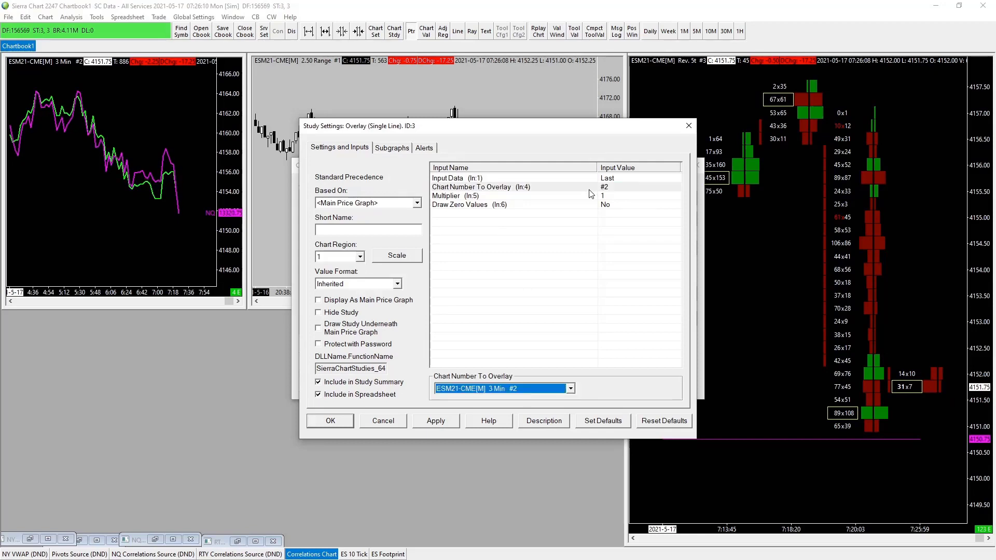
click(571, 388)
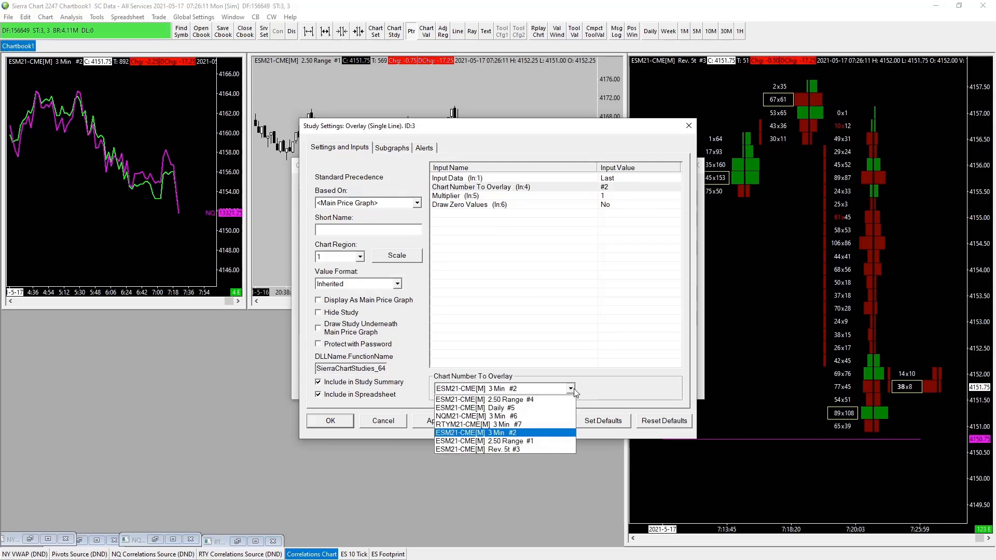
click(519, 424)
click(436, 422)
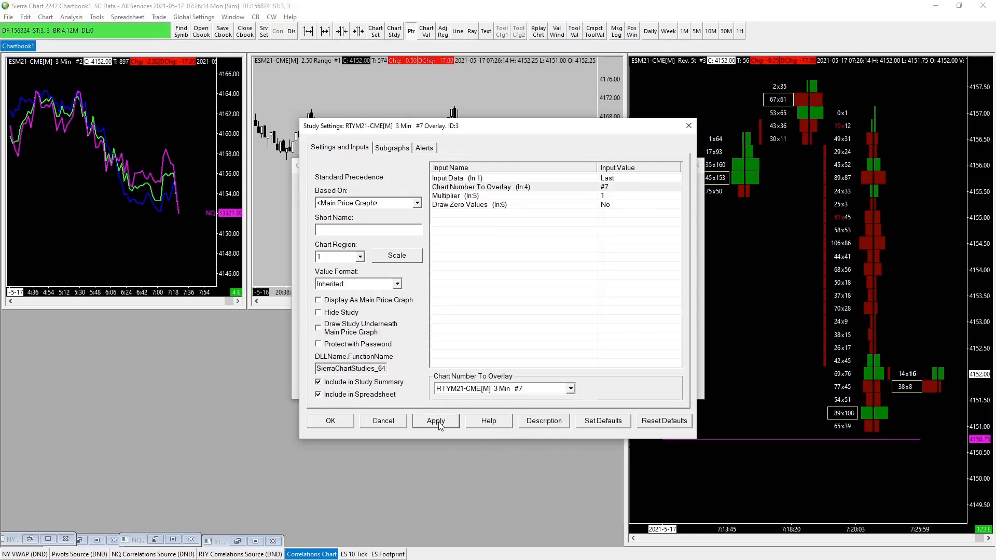
click(392, 149)
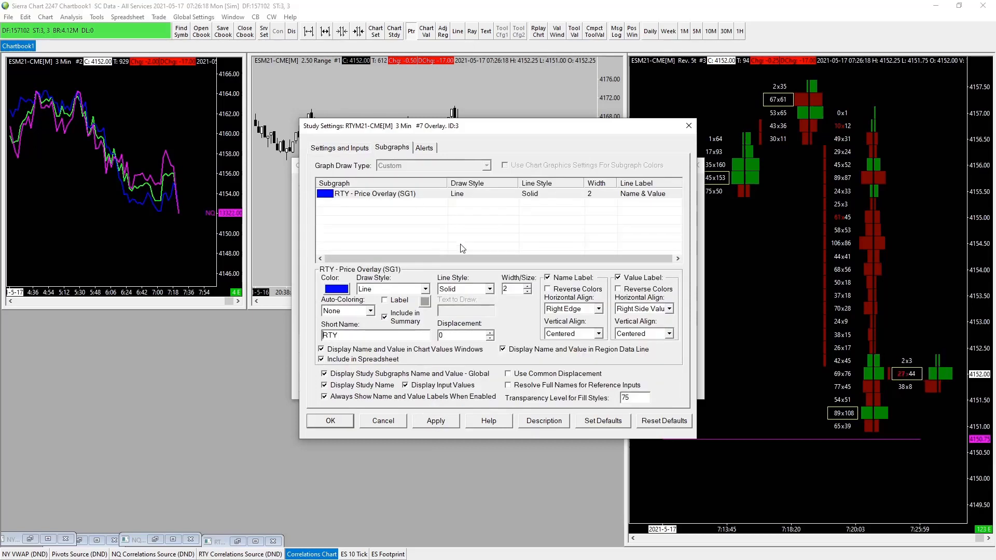
click(425, 423)
click(330, 421)
click(323, 385)
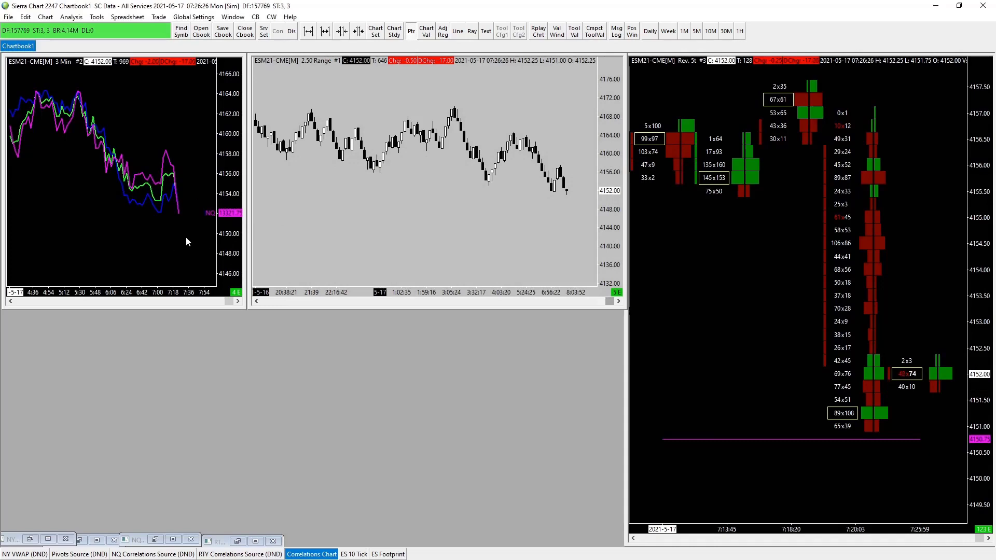
Maximize the Correlations Chart, compress and shift its price scale to fit all lines, then restore it
key(ctrl+F10)
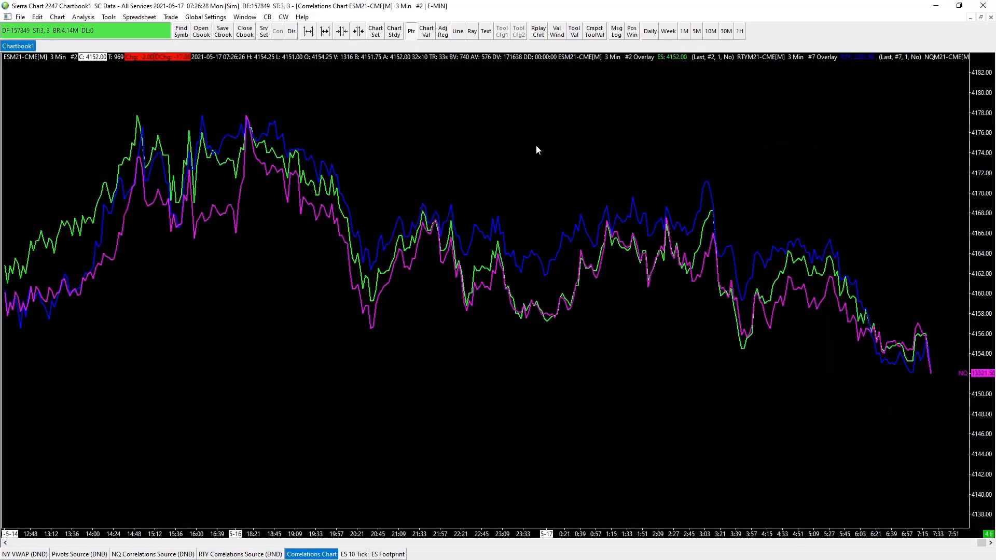
scroll(863, 363, right, 5)
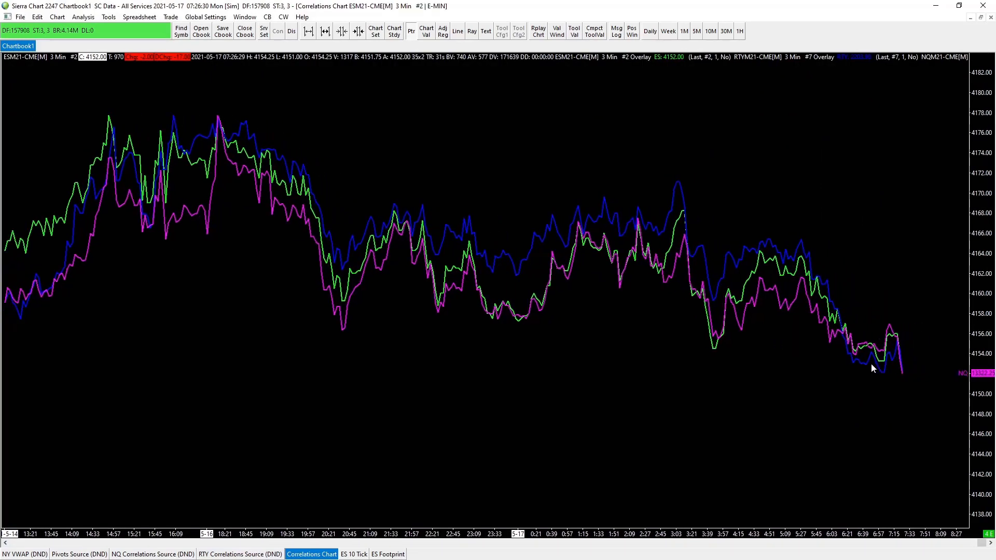
scroll(871, 364, left, 2)
mouse_move(979, 307)
mouse_down()
mouse_move(975, 254)
mouse_move(987, 336)
mouse_move(982, 322)
mouse_up()
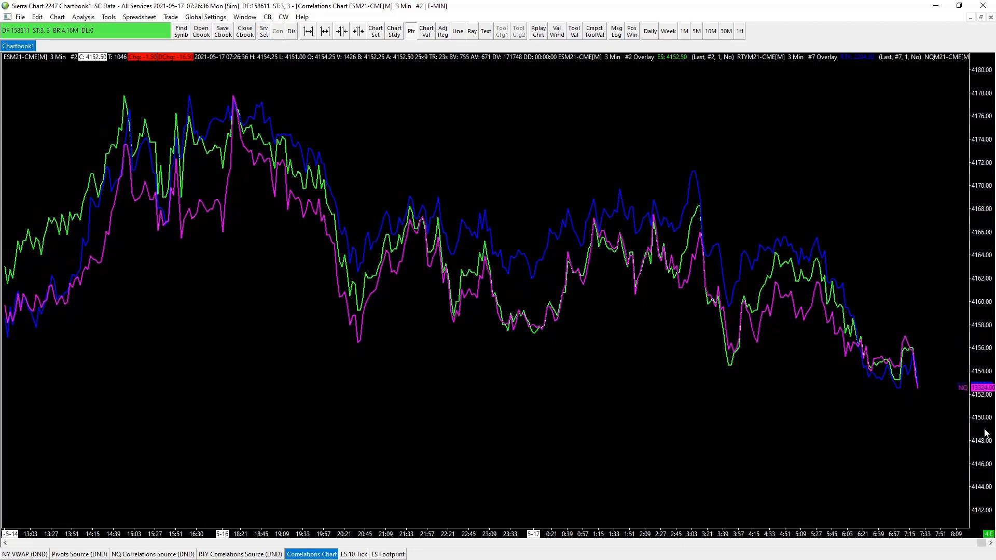
mouse_move(980, 418)
mouse_down()
mouse_move(982, 332)
mouse_move(982, 456)
mouse_move(980, 433)
mouse_move(969, 451)
mouse_move(981, 454)
mouse_move(964, 404)
mouse_move(912, 391)
mouse_move(992, 421)
mouse_up()
key(ctrl+F5)
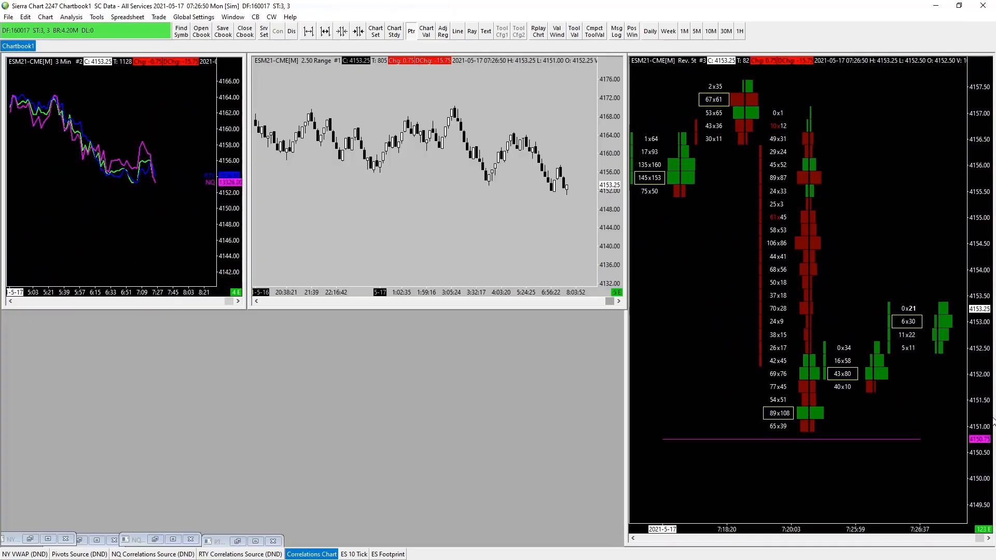
drag(98, 192, 188, 225)
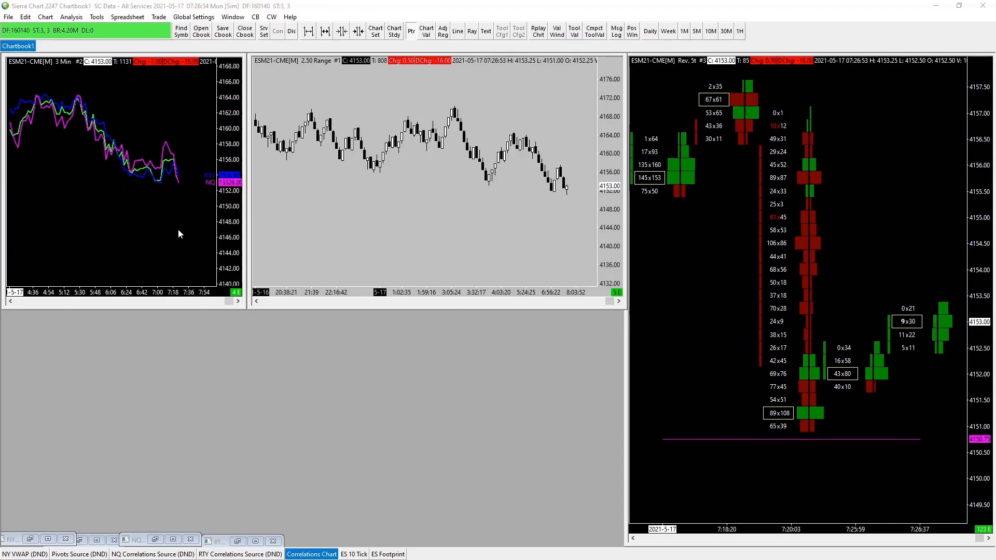
Apply the ES overlay's green width-2 line and ES label settings to the chart
key(F6)
click(669, 247)
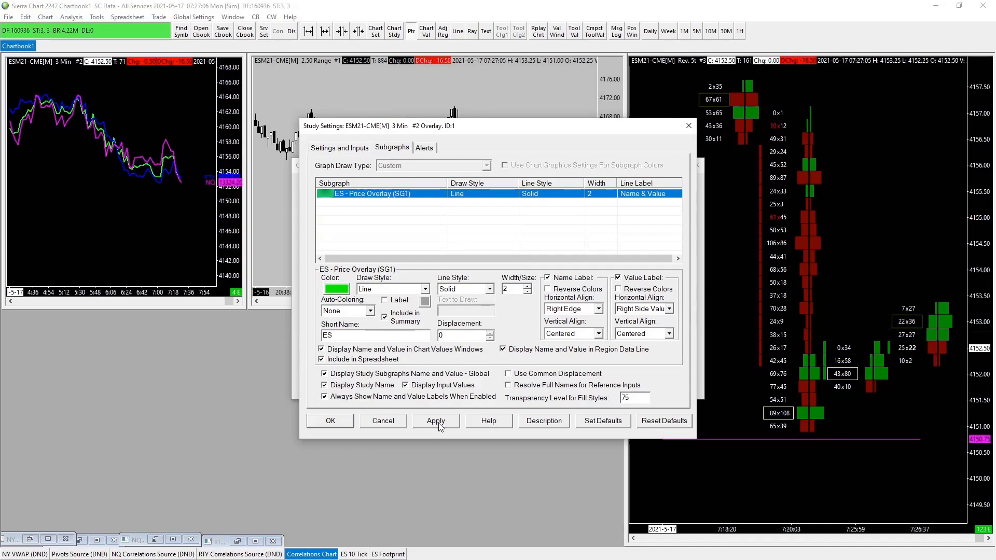
click(438, 425)
click(327, 423)
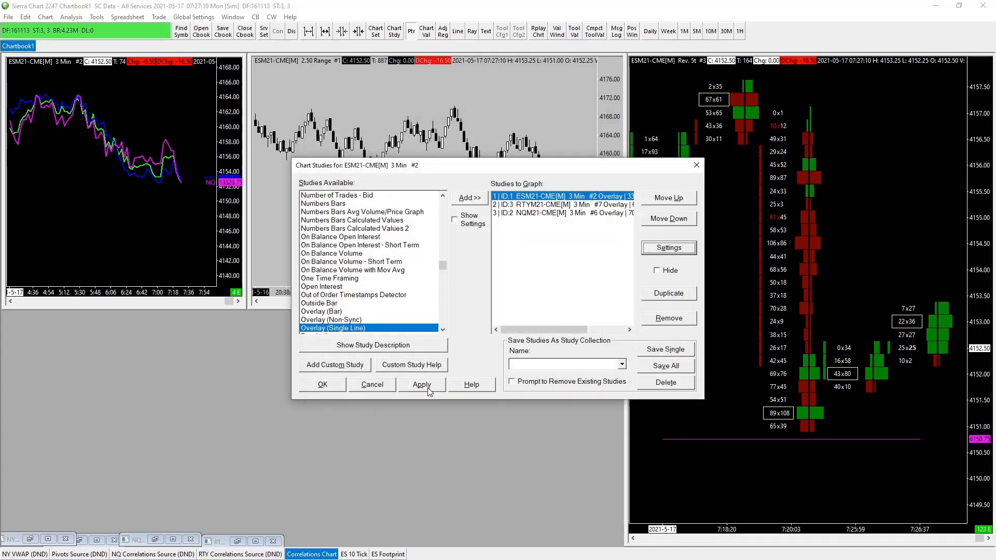
click(423, 386)
Close the studies list and duplicate the RTY Correlations Source chart, placing the copy beside it
click(332, 390)
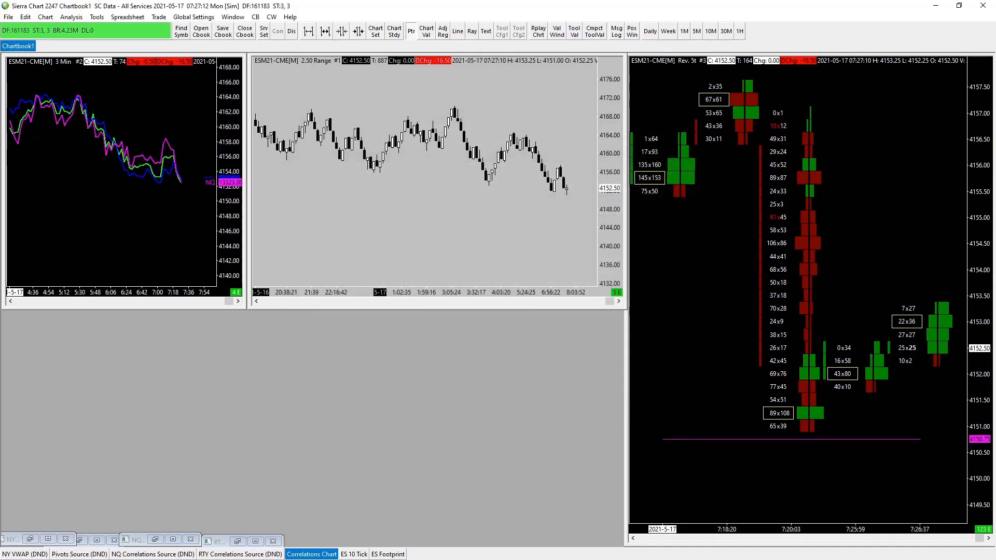
click(216, 541)
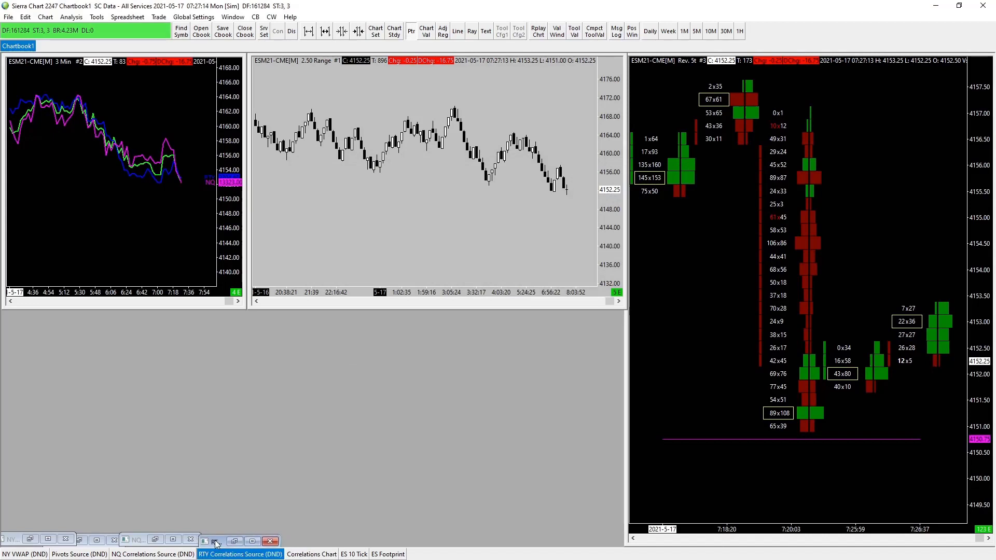
right_click(245, 555)
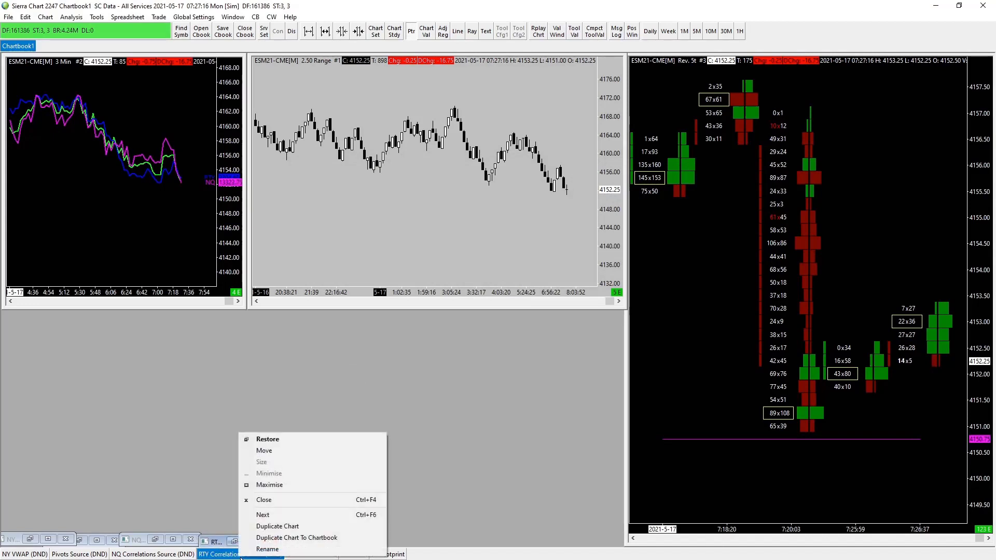
click(281, 526)
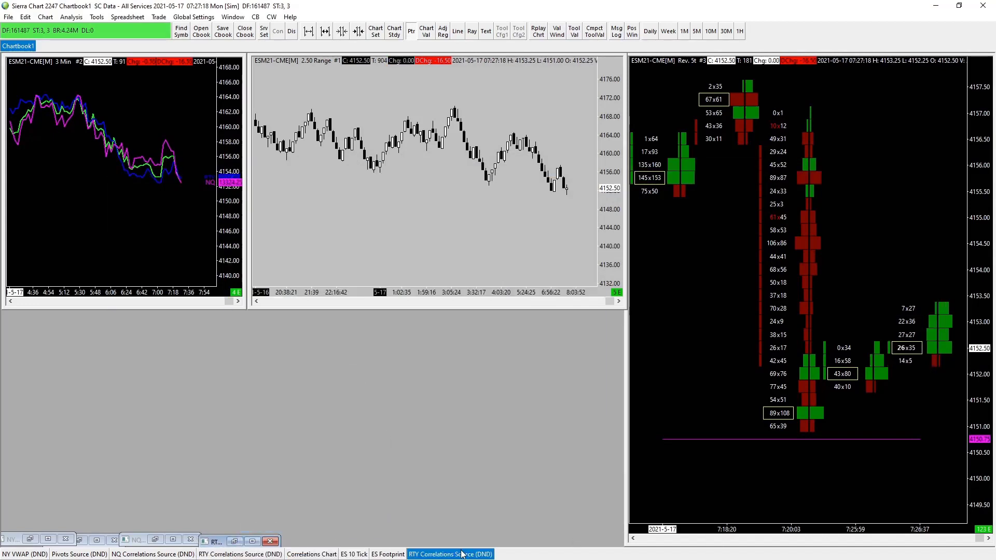
drag(453, 555, 304, 555)
Maximize the new RTYM21 3-min copy, then restore it to a tiled window
right_click(304, 555)
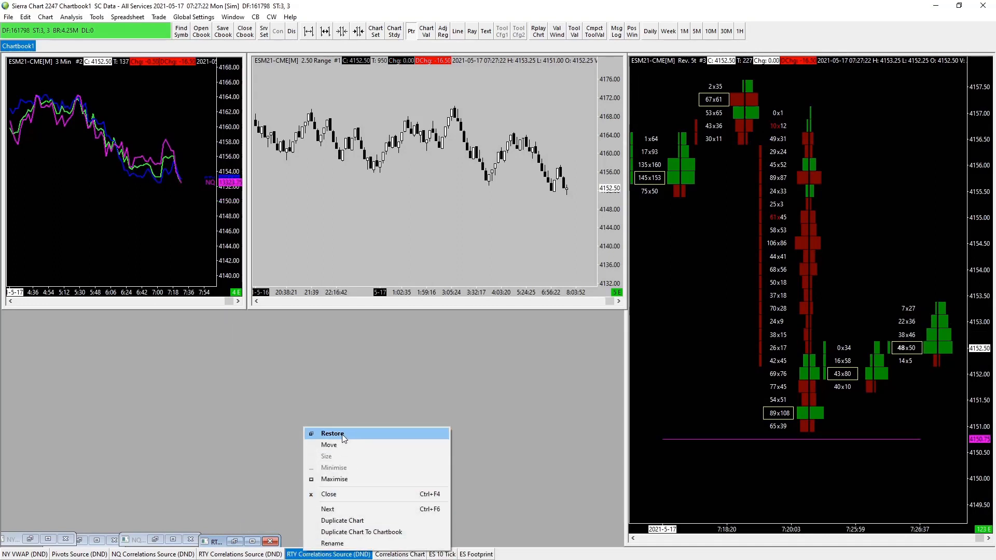
key(Escape)
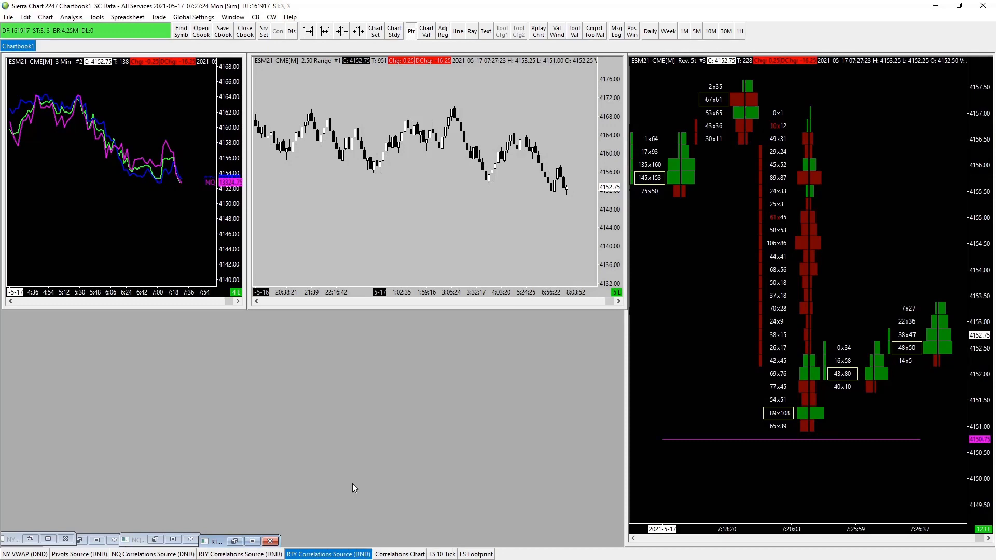
right_click(328, 555)
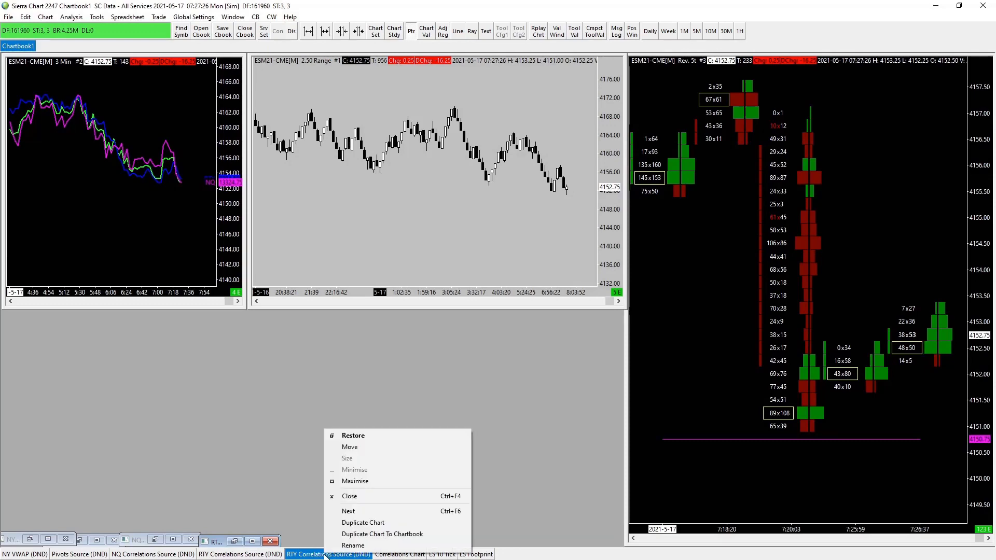
click(357, 482)
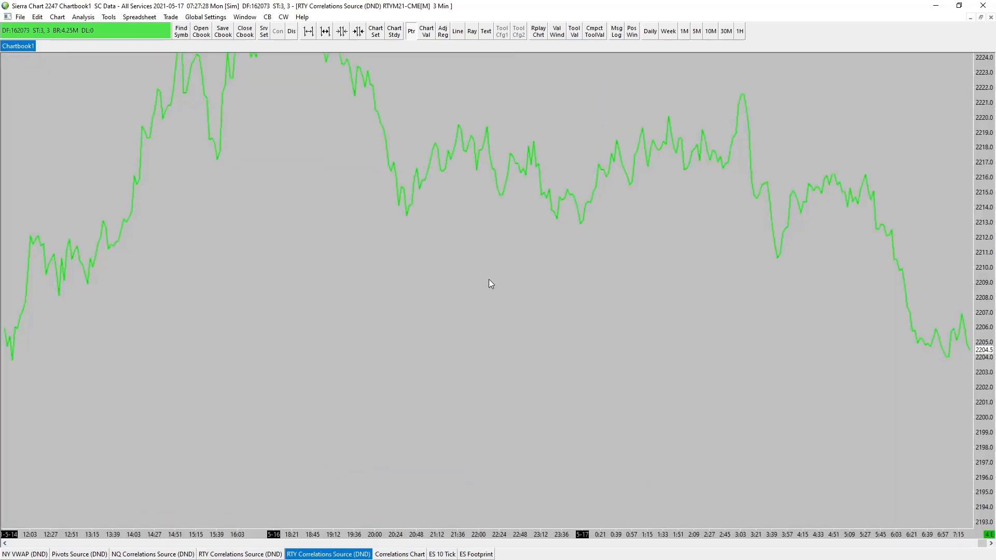
key(ctrl+F5)
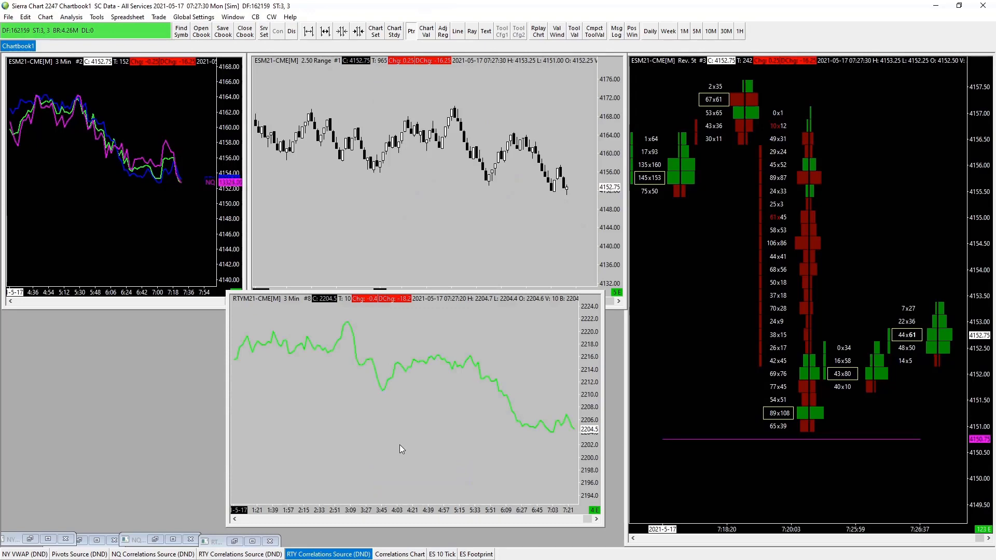
Open the RTY copy's chart settings and select its Title Bar Name text on Advanced Settings 2
key(F5)
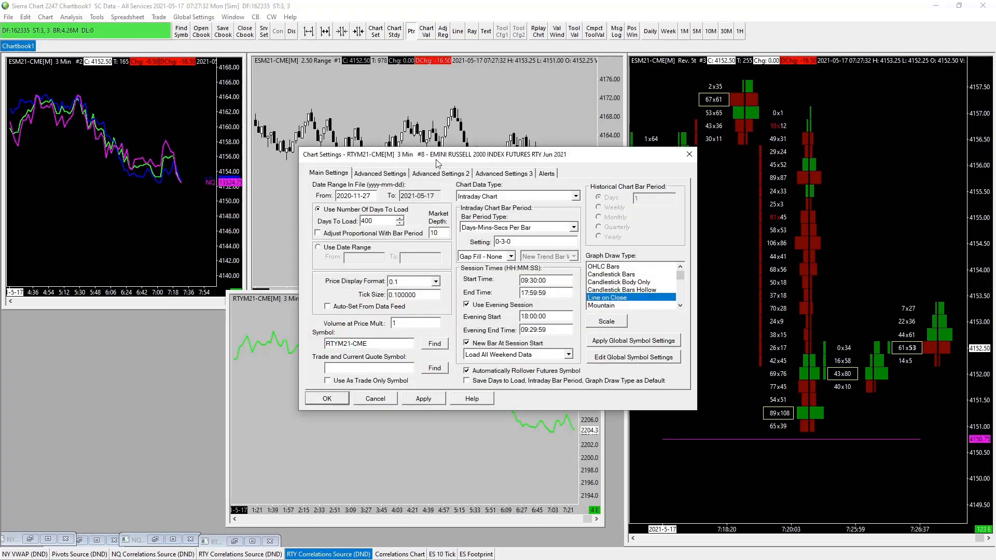
click(382, 174)
click(428, 174)
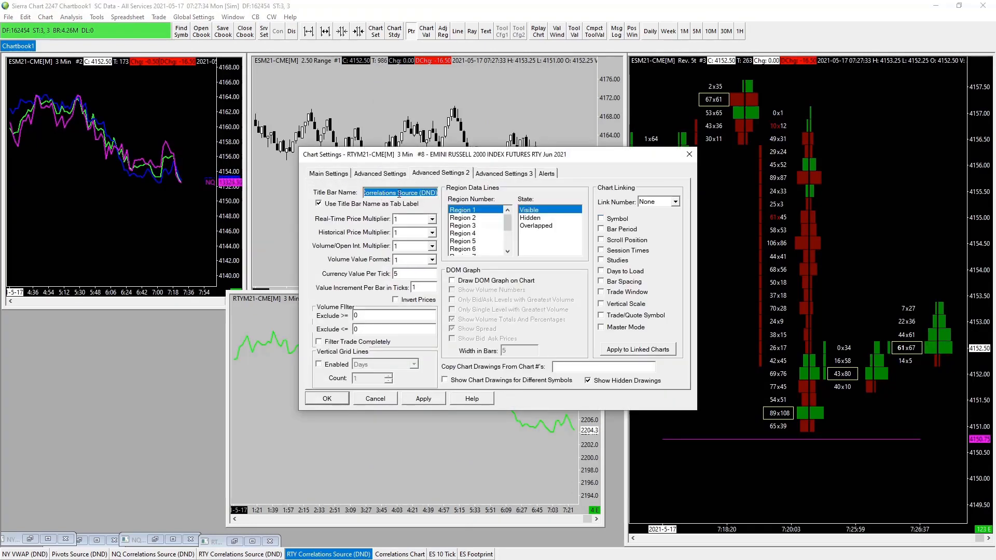
drag(372, 192, 333, 190)
click(384, 198)
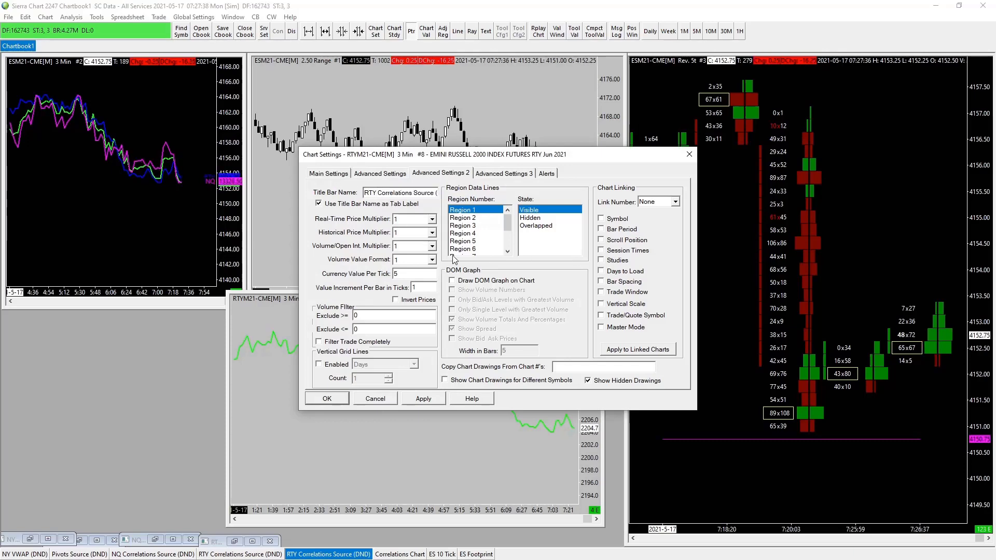
Start changing the RTYM21-CME symbol toward YM in Main Settings and bring up Find Symbol
click(322, 174)
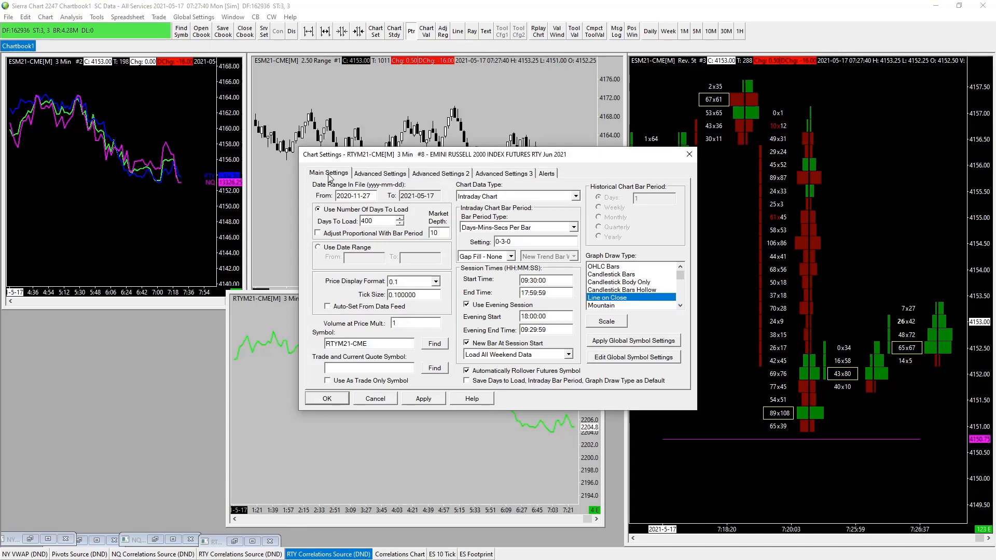
click(340, 344)
key(BackSpace)
key(BackSpace)
key(BackSpace)
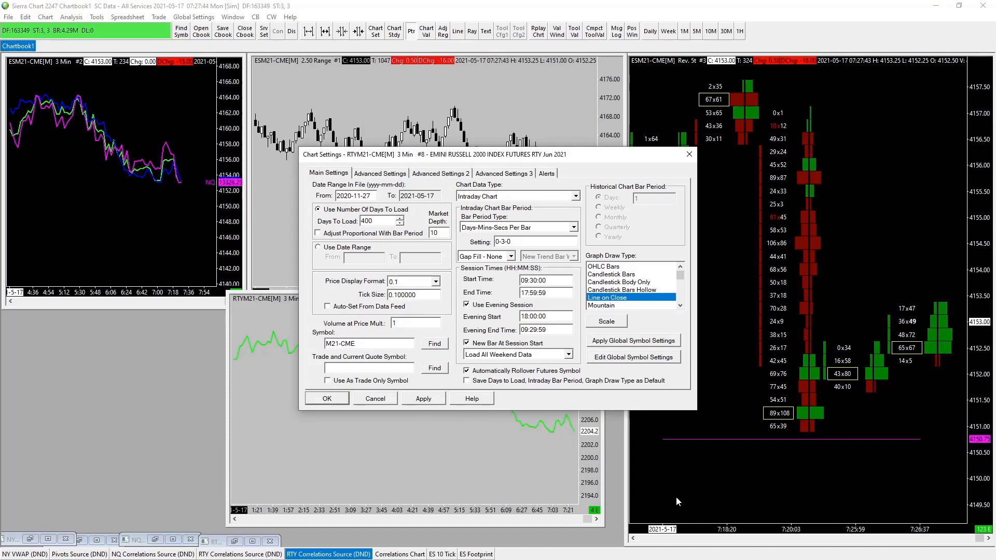
text(y)
click(435, 344)
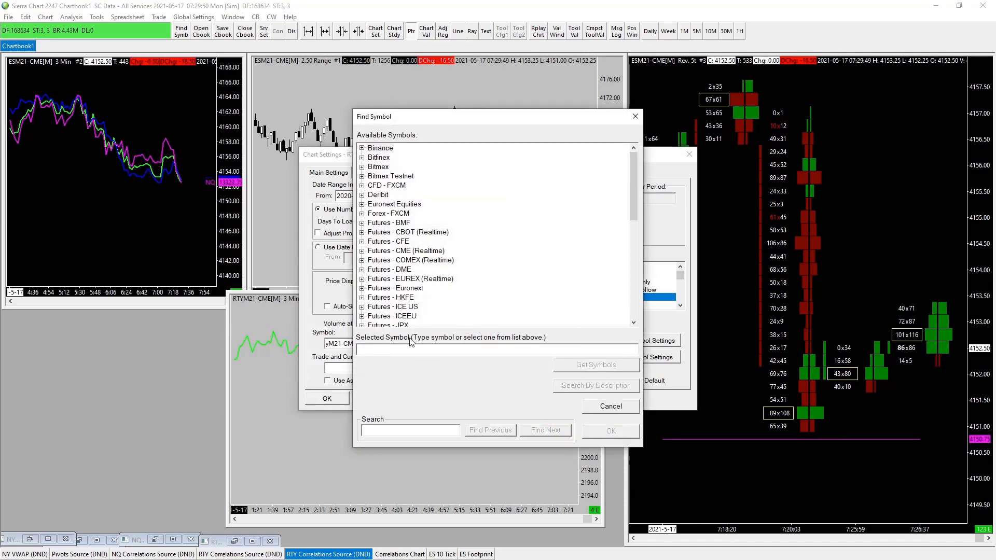
Search for Y under Futures - CBOT (Realtime) and accept YM as the symbol
text(YM)
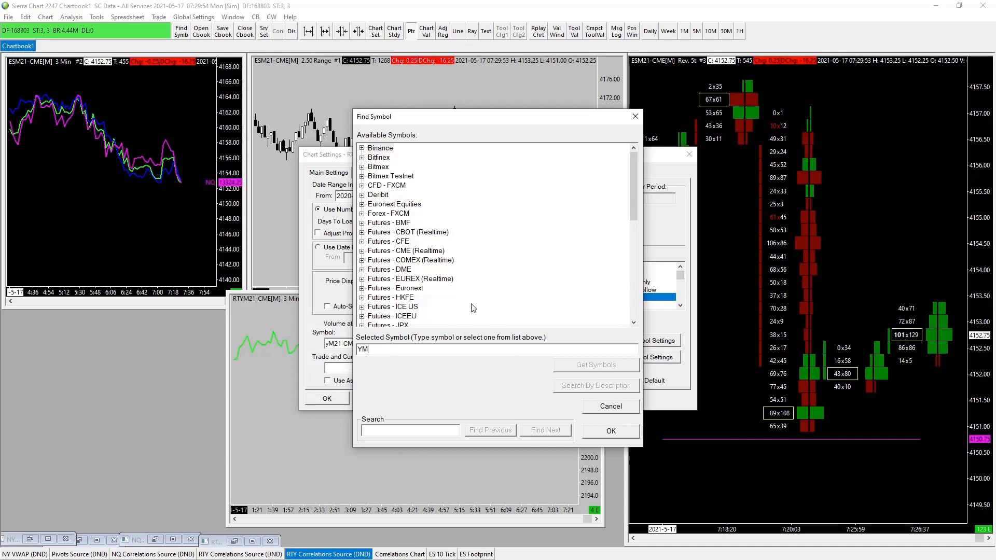
scroll(432, 263, down, 2)
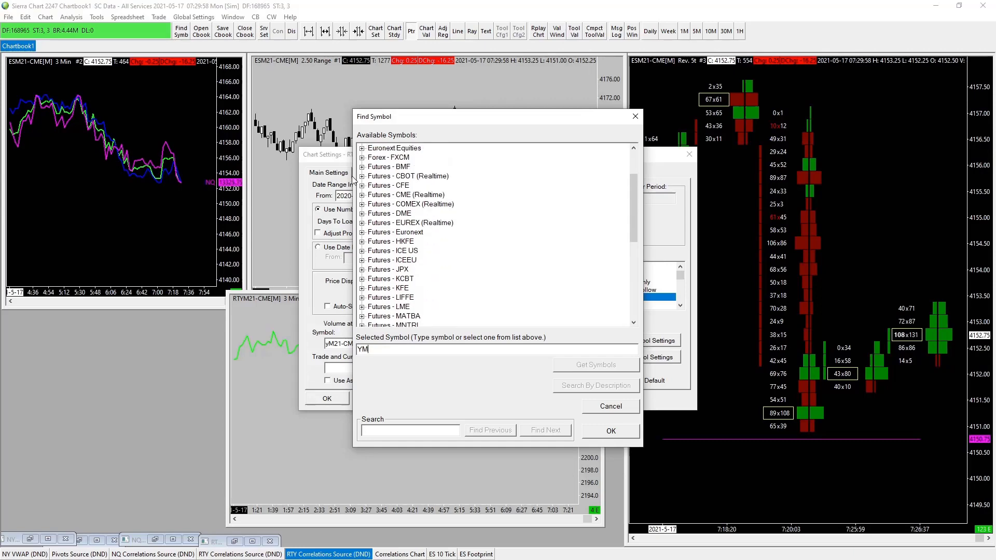
click(362, 177)
scroll(513, 277, up, 2)
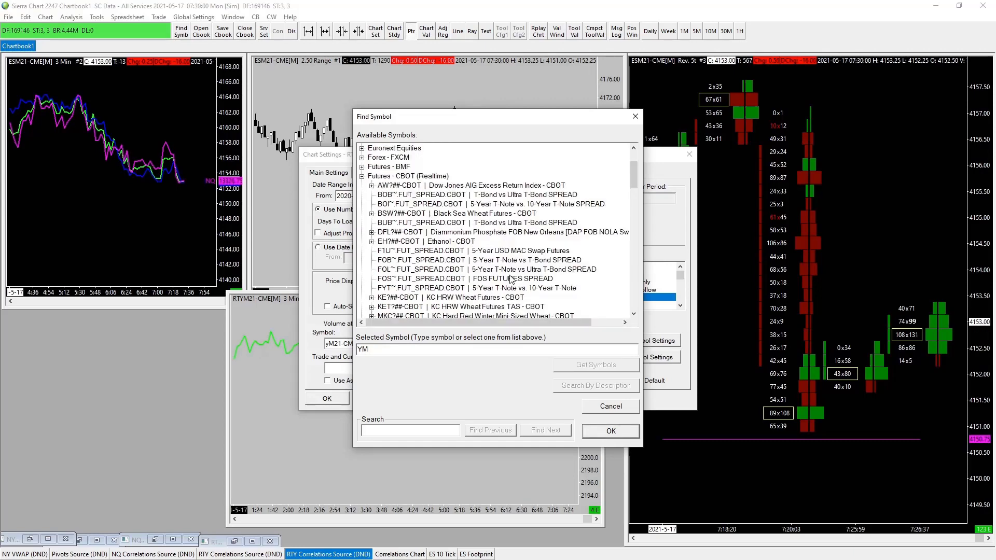
scroll(512, 276, down, 3)
scroll(513, 276, down, 8)
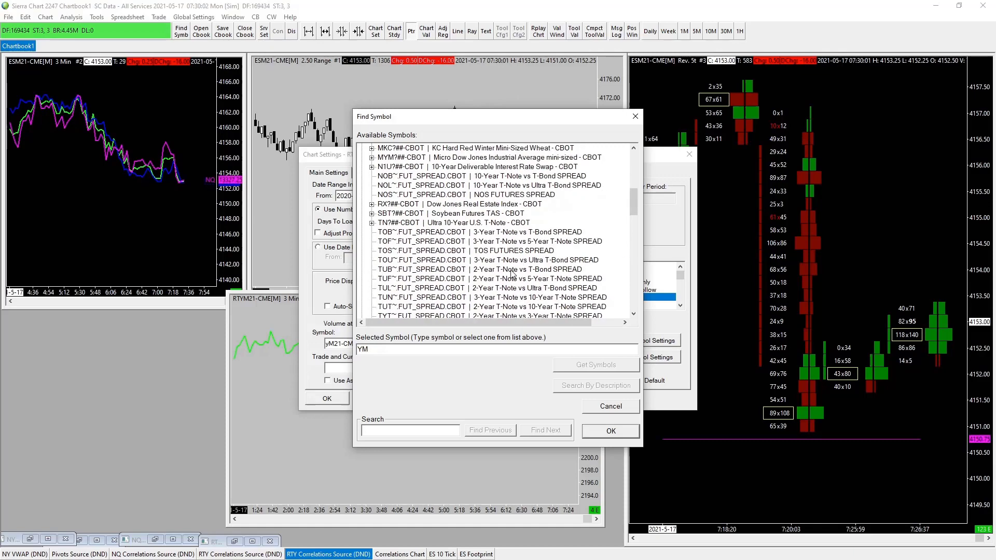
scroll(512, 273, down, 2)
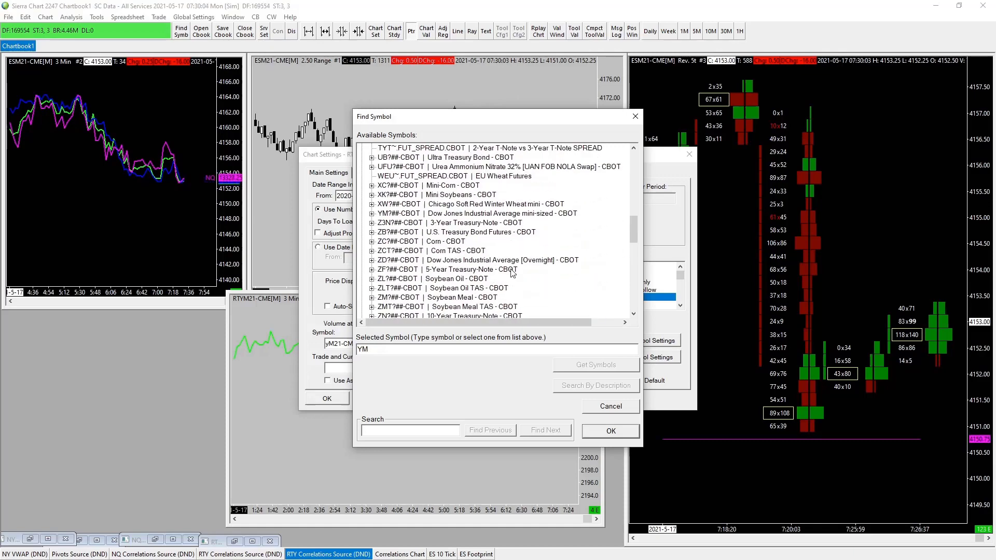
scroll(512, 273, down, 6)
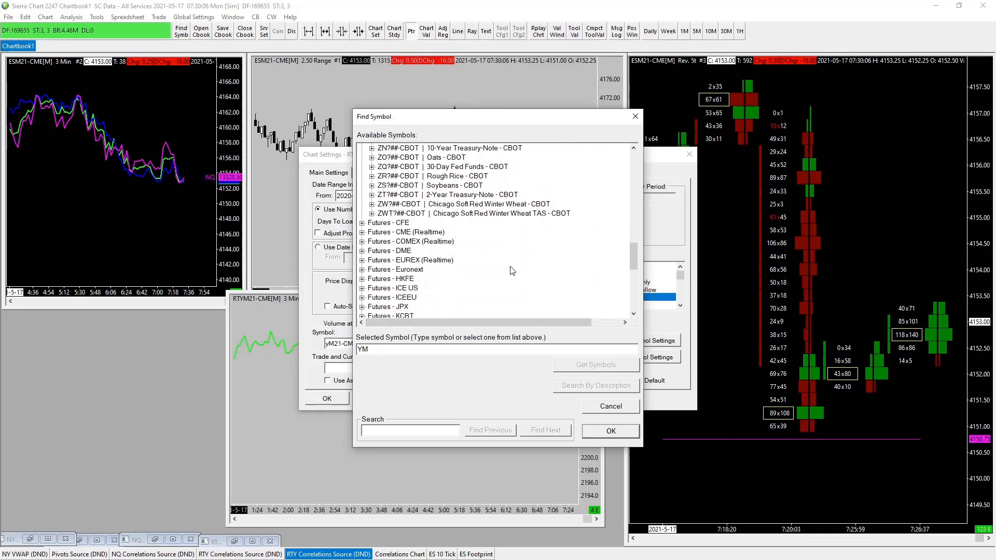
scroll(445, 291, up, 4)
key(Return)
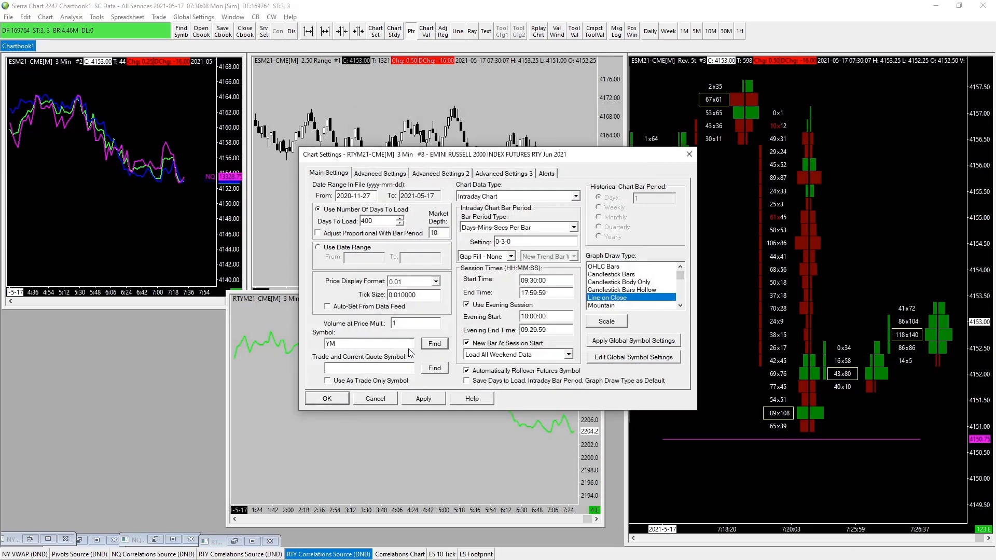
Pick YMM21-CBOT, the June 2021 Dow mini, under Futures - CBOT (Realtime) > YM?##-CBOT
click(433, 346)
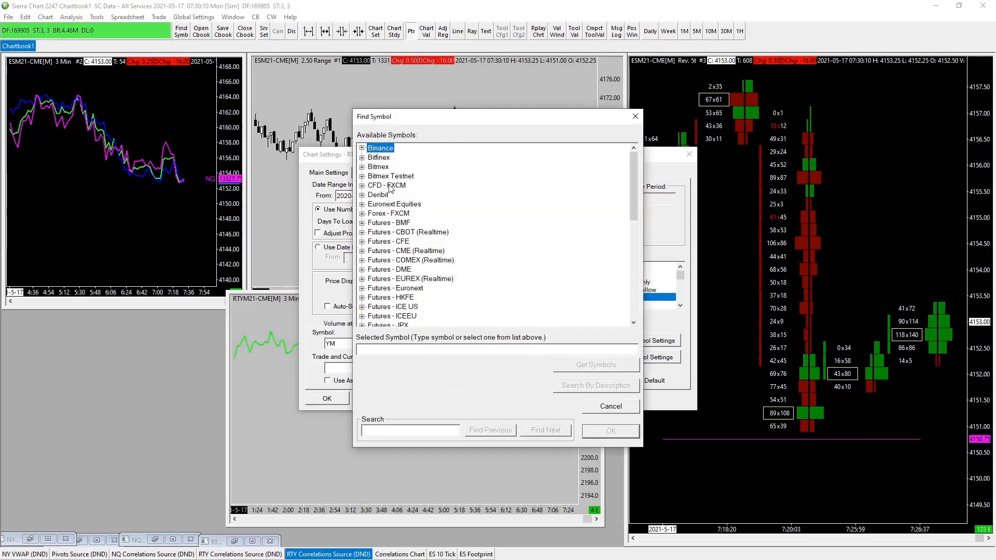
scroll(410, 210, down, 9)
scroll(430, 231, up, 2)
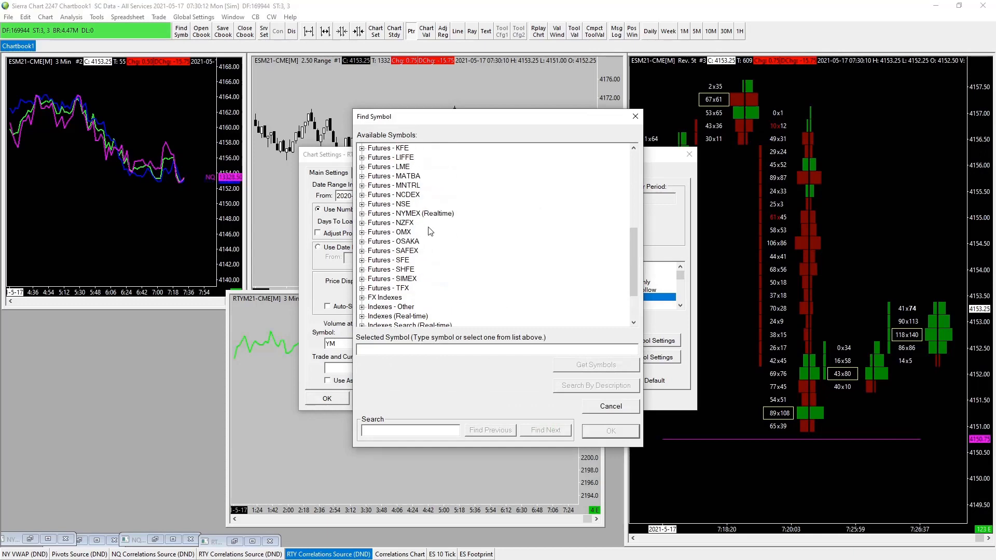
scroll(430, 231, up, 6)
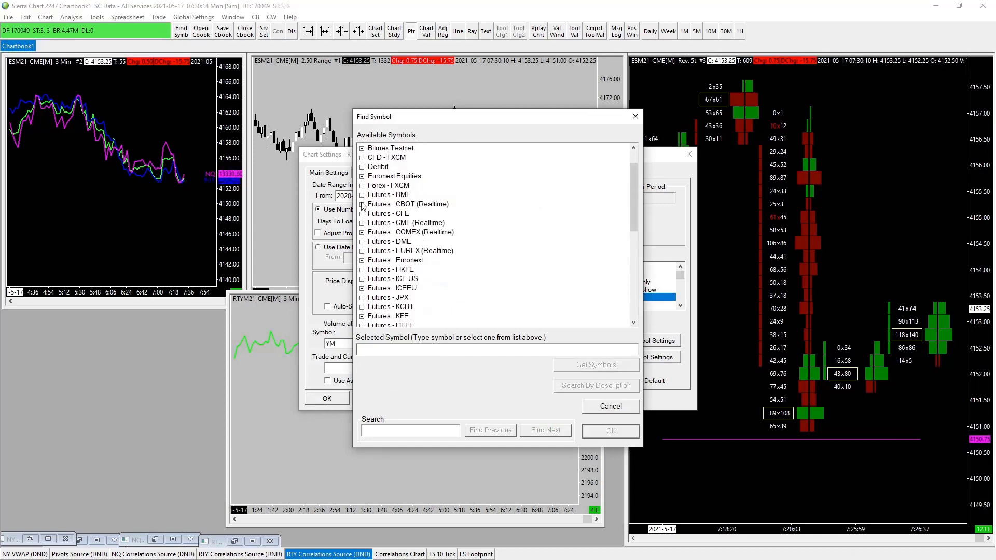
click(362, 204)
scroll(441, 243, up, 1)
scroll(442, 242, up, 1)
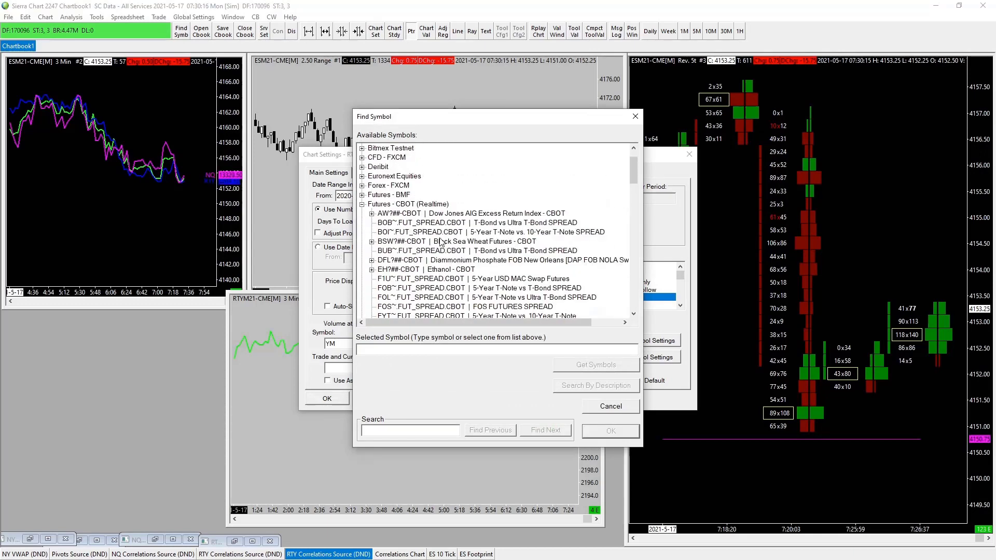
scroll(459, 266, down, 3)
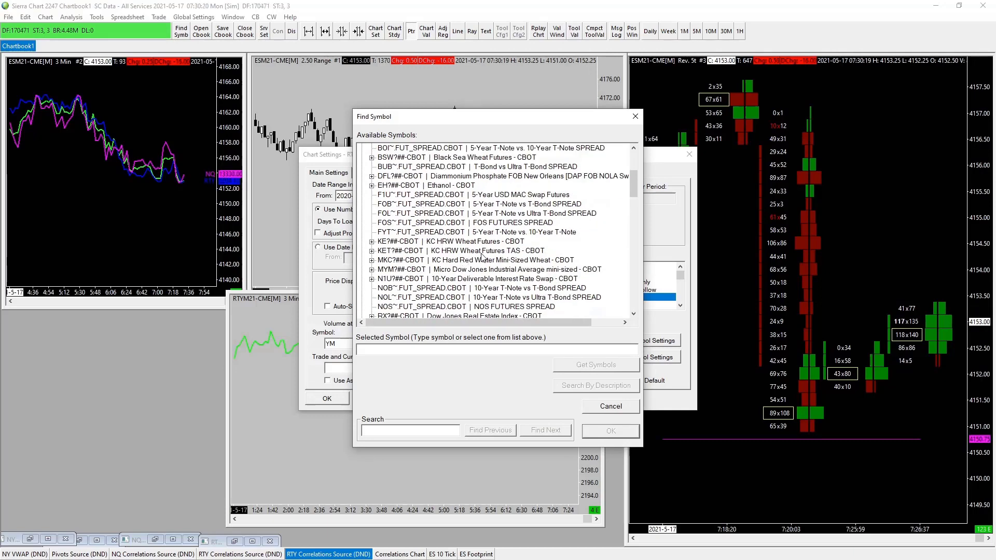
scroll(480, 267, down, 2)
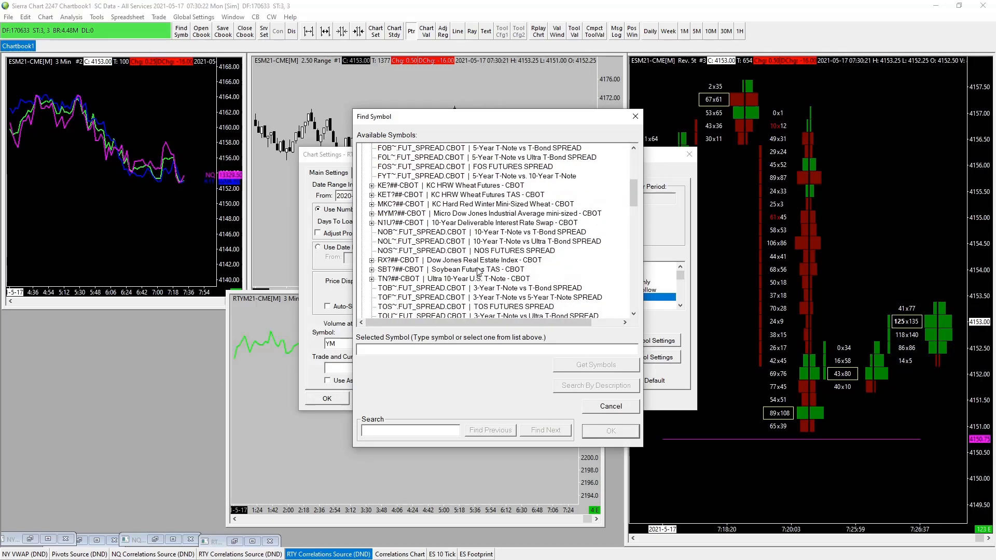
scroll(506, 271, down, 4)
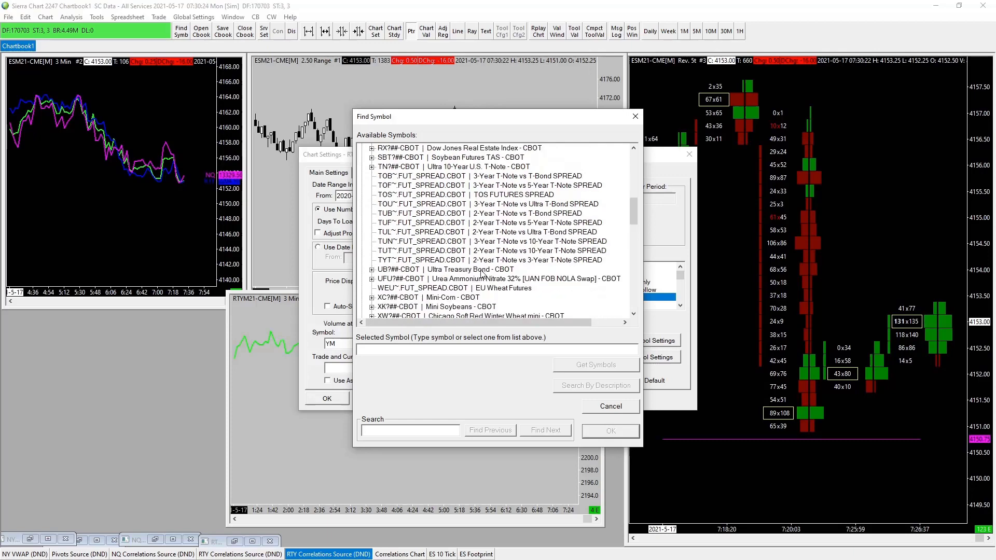
scroll(482, 272, down, 2)
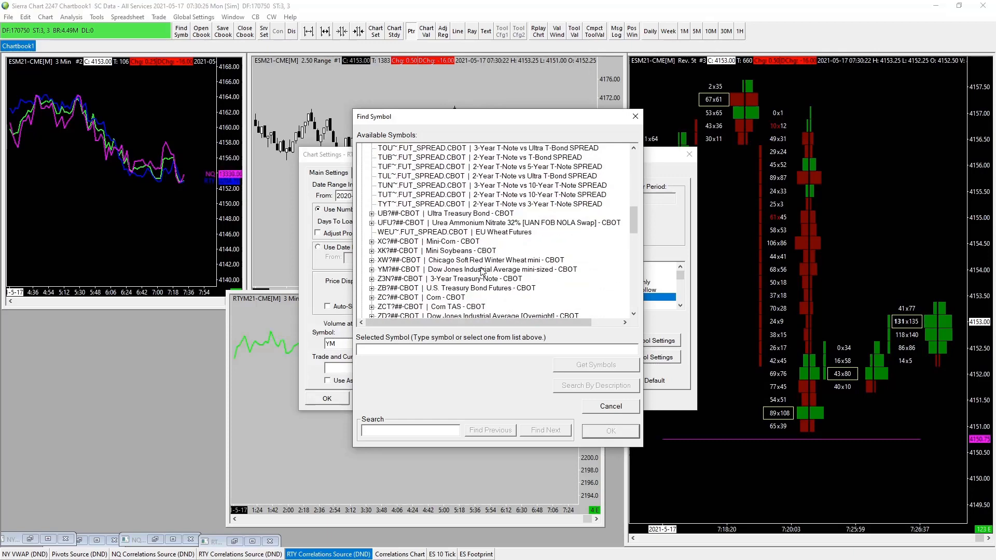
scroll(481, 271, down, 1)
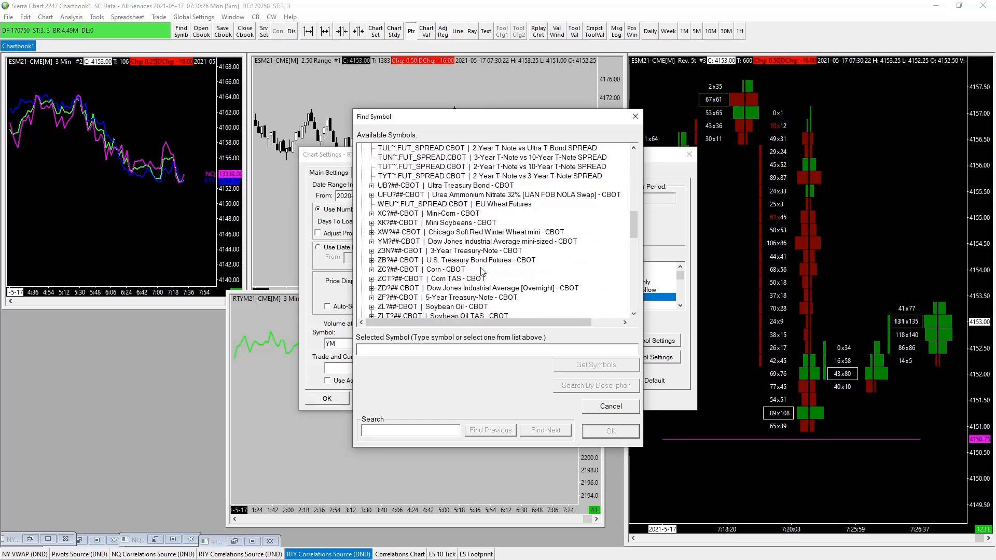
click(372, 241)
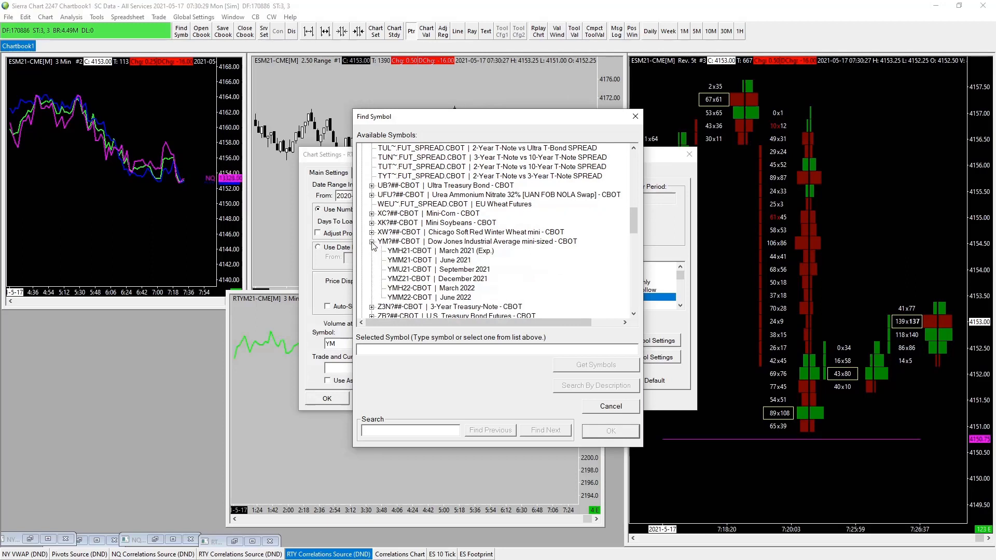
click(420, 260)
click(610, 431)
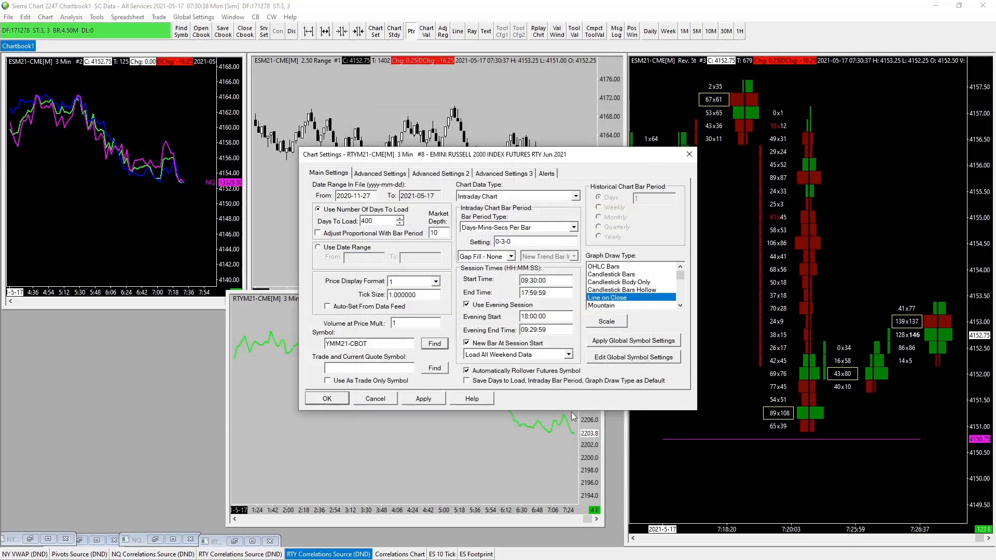
Set the Title Bar Name to 'YM Correlations Source (DND)' and apply the YM chart settings
click(438, 173)
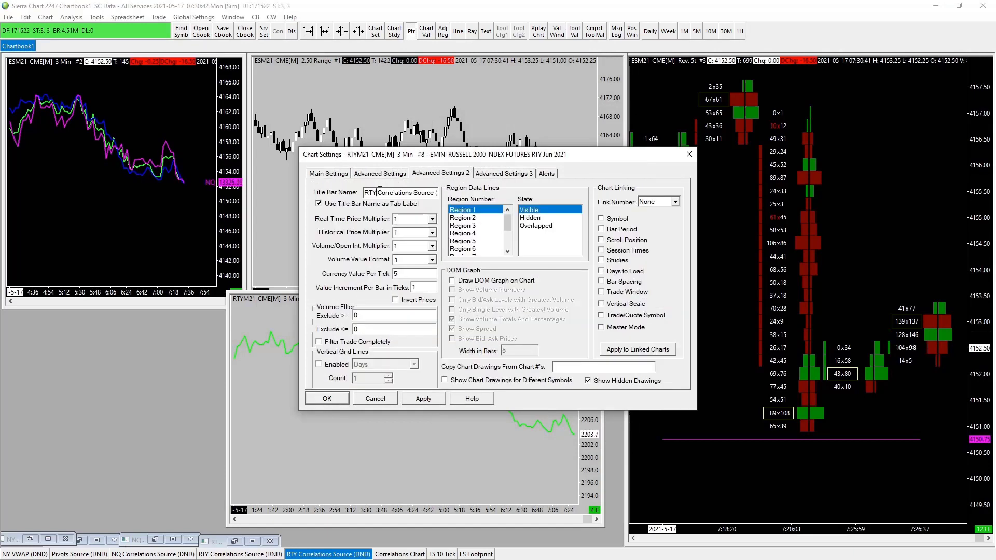
key(BackSpace)
key(BackSpace)
key(BackSpace)
text(ym)
key(BackSpace)
key(BackSpace)
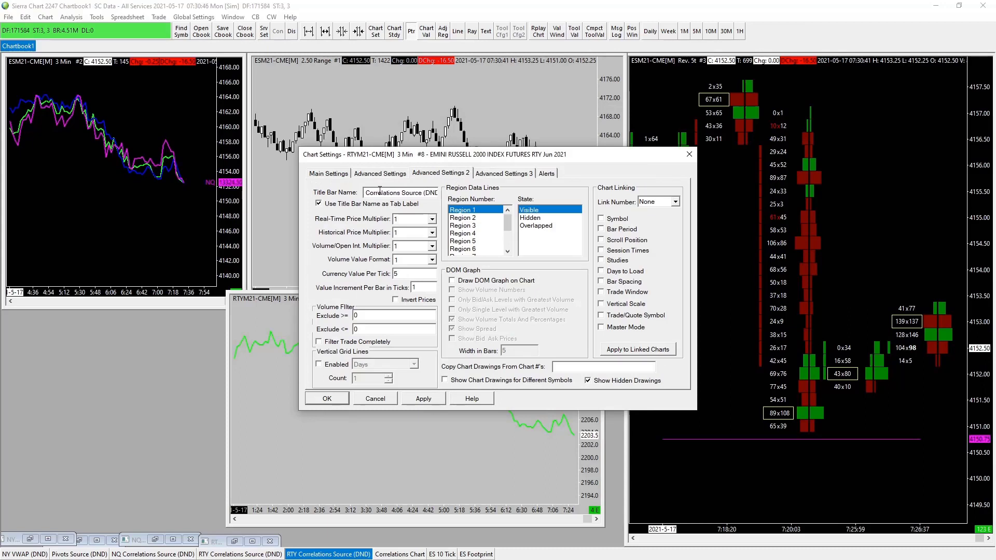
text(YM)
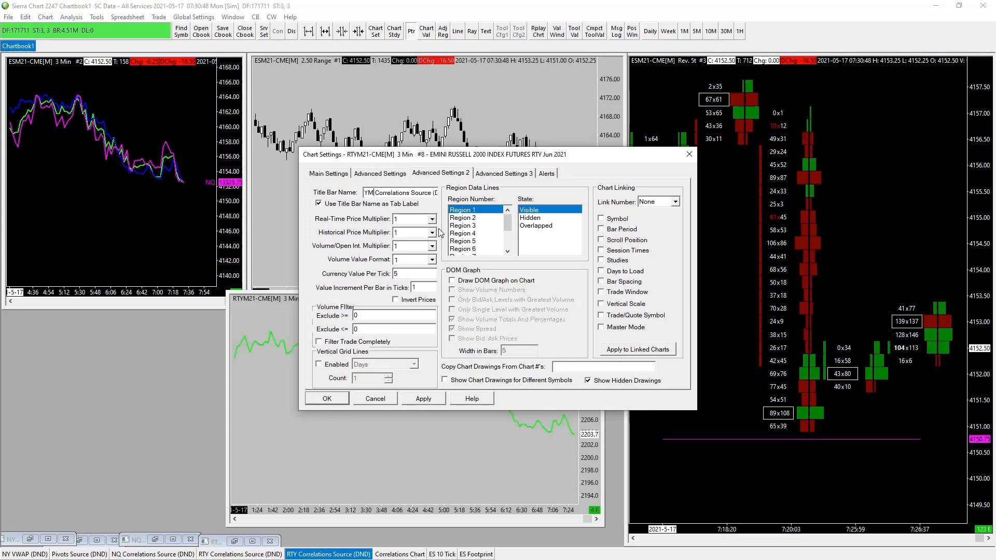
click(355, 176)
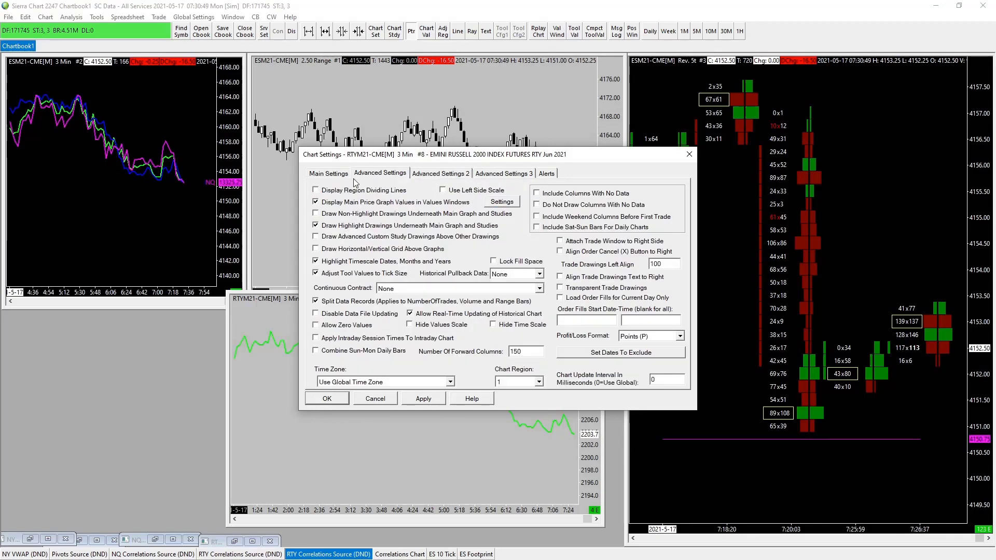
click(326, 174)
click(424, 176)
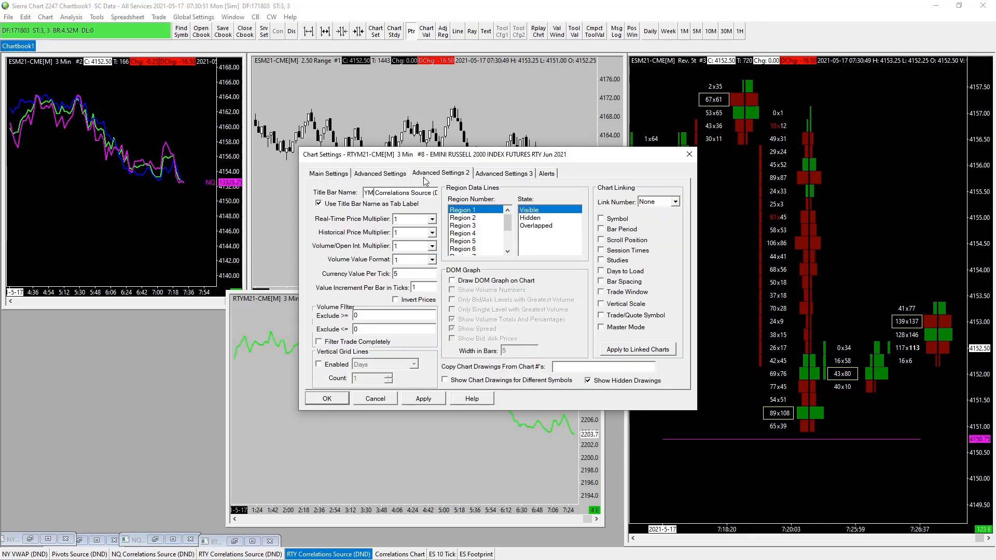
click(321, 178)
click(435, 400)
click(327, 399)
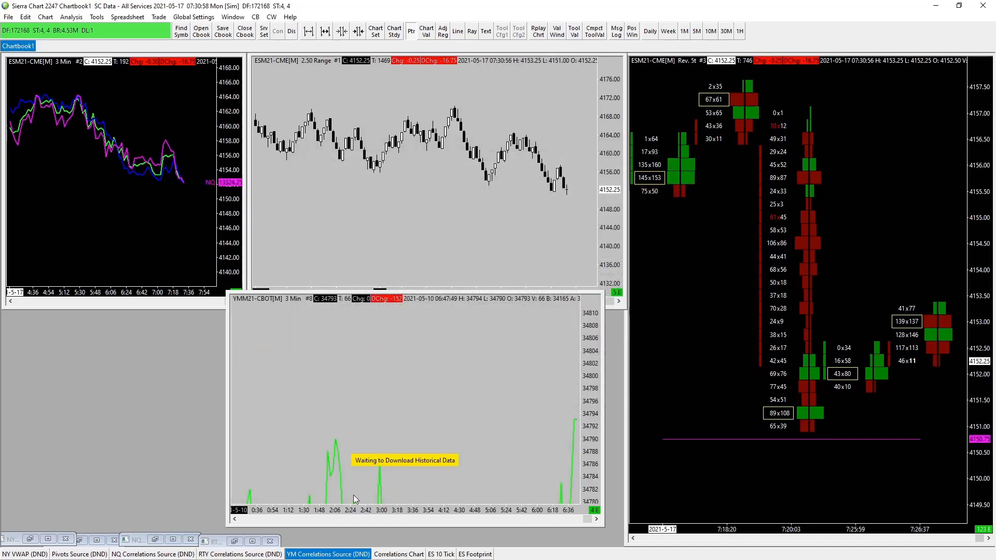
Minimize the YM source chart and switch back to the Correlations Chart
right_click(336, 556)
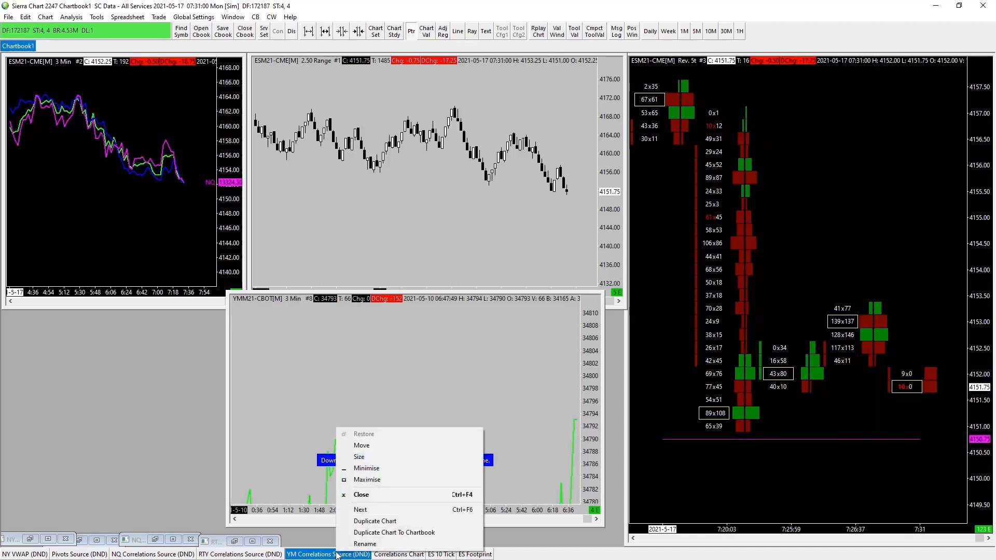
click(366, 469)
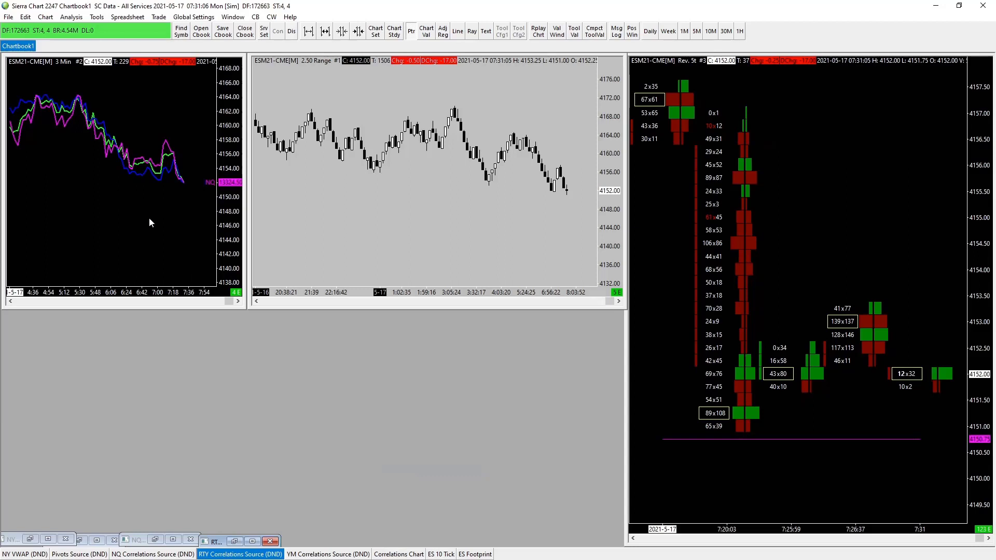
click(185, 226)
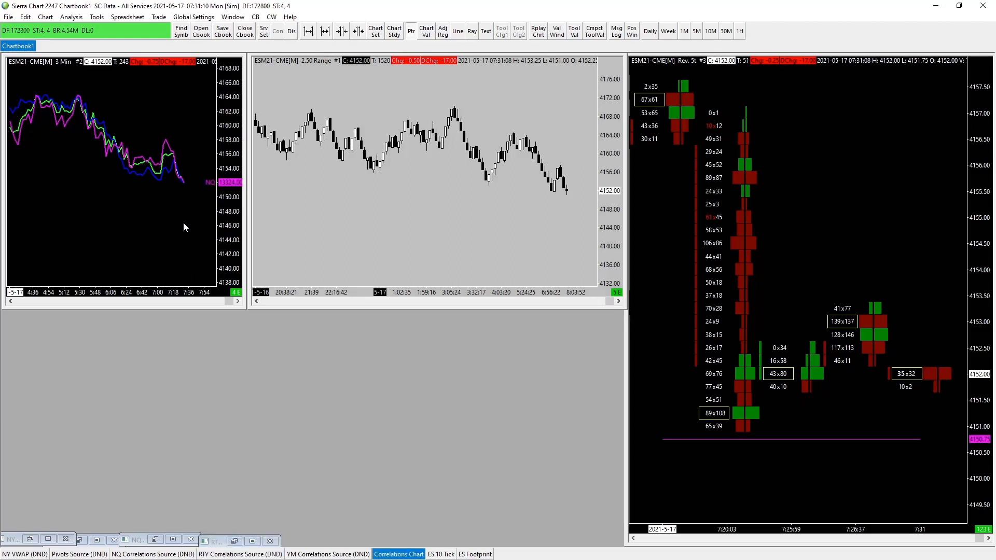
Add a yellow single-line overlay with name and value labels and short name YM
key(F6)
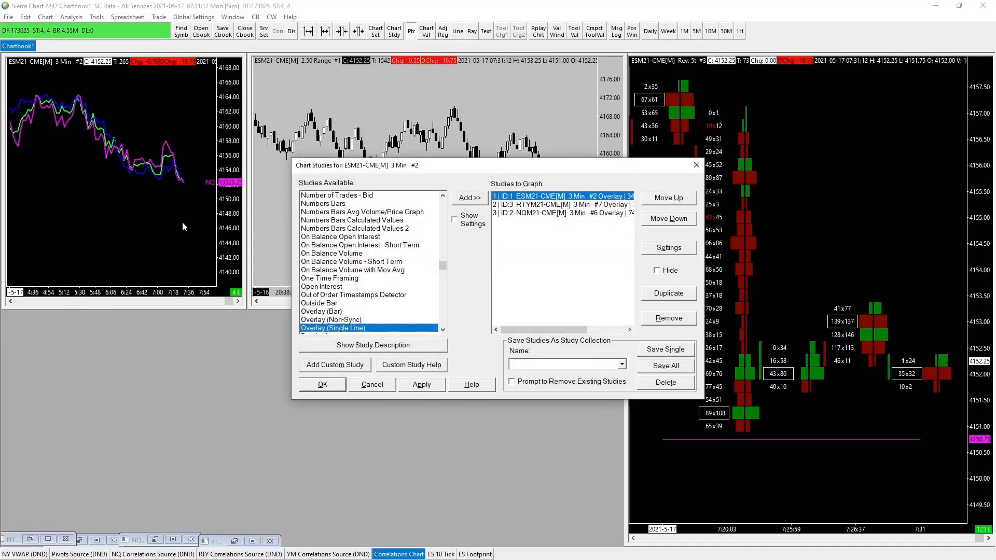
click(473, 200)
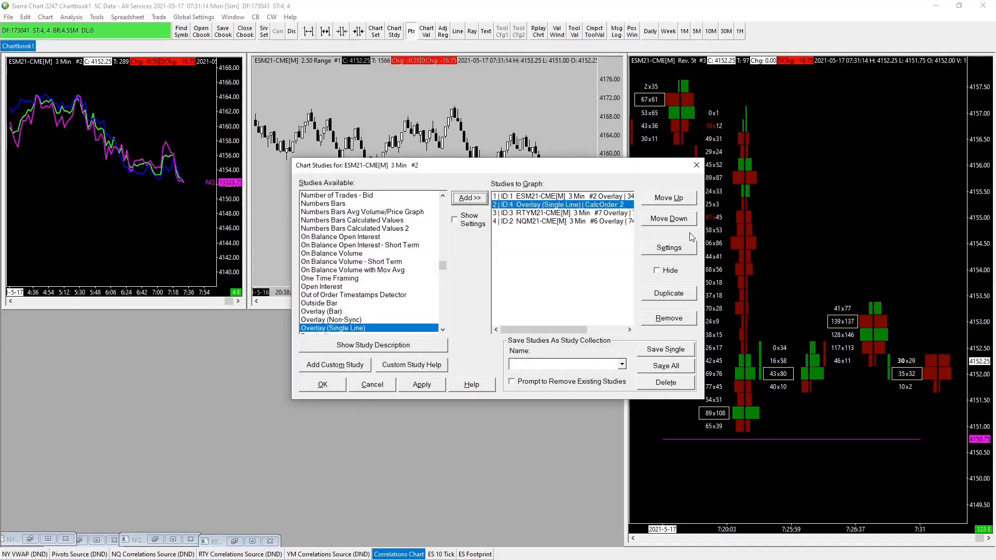
click(668, 248)
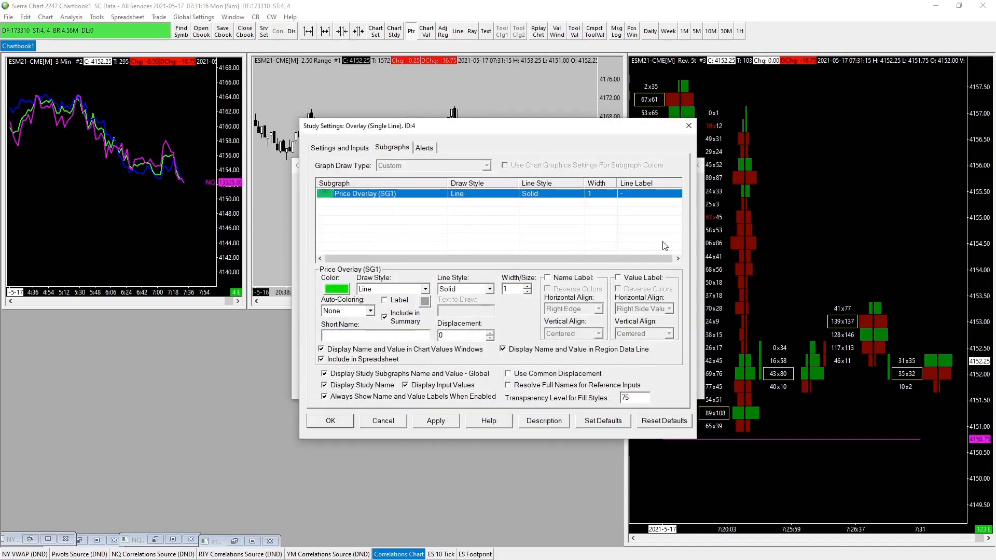
click(348, 288)
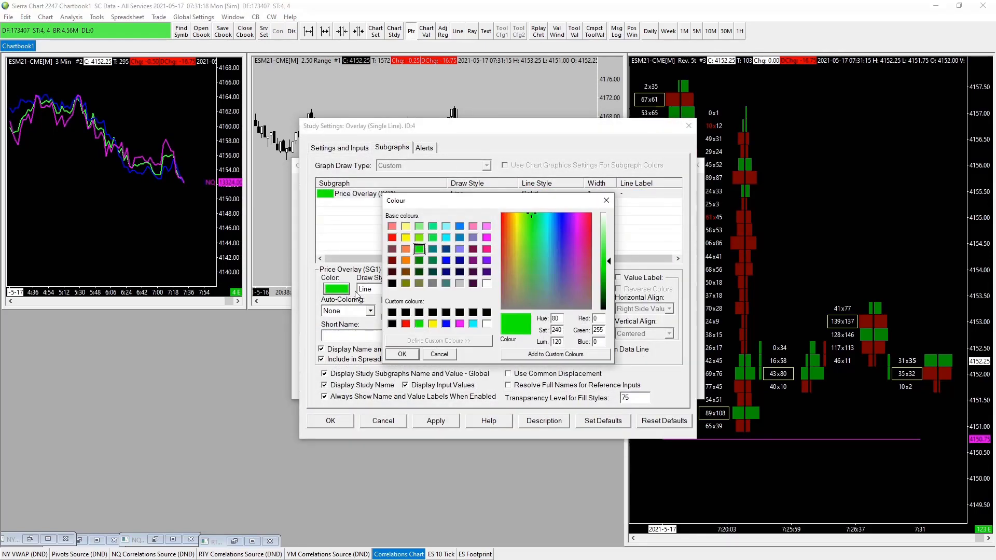
click(406, 238)
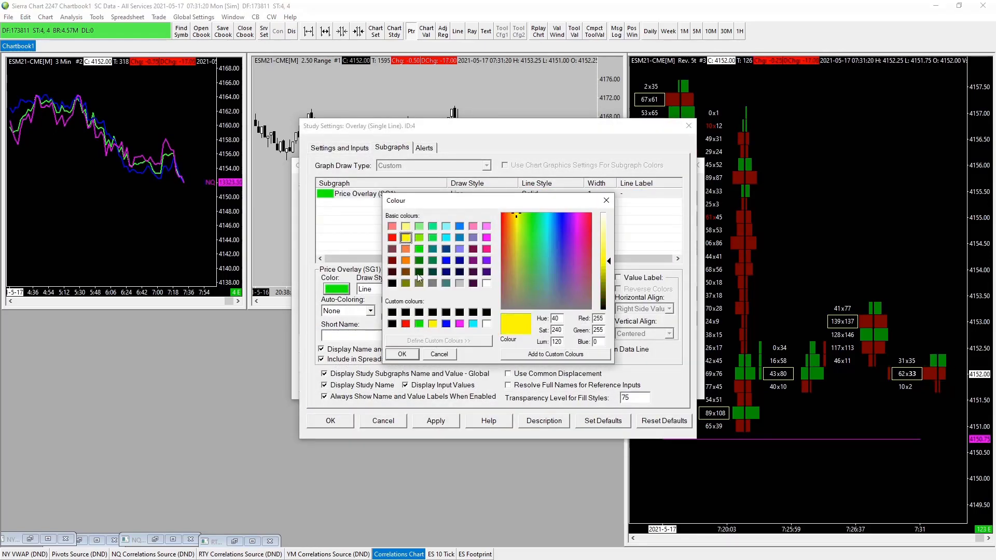
click(402, 354)
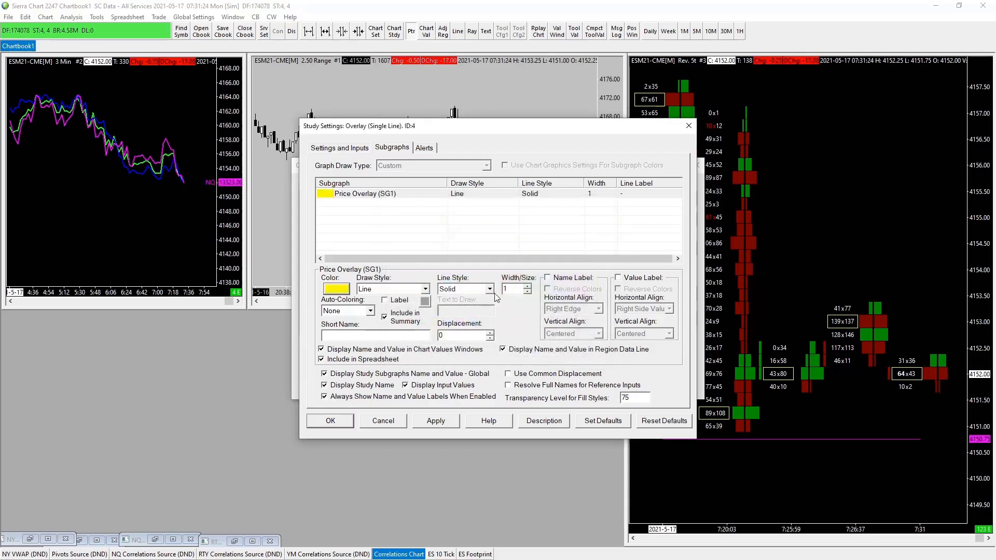
click(547, 277)
click(618, 278)
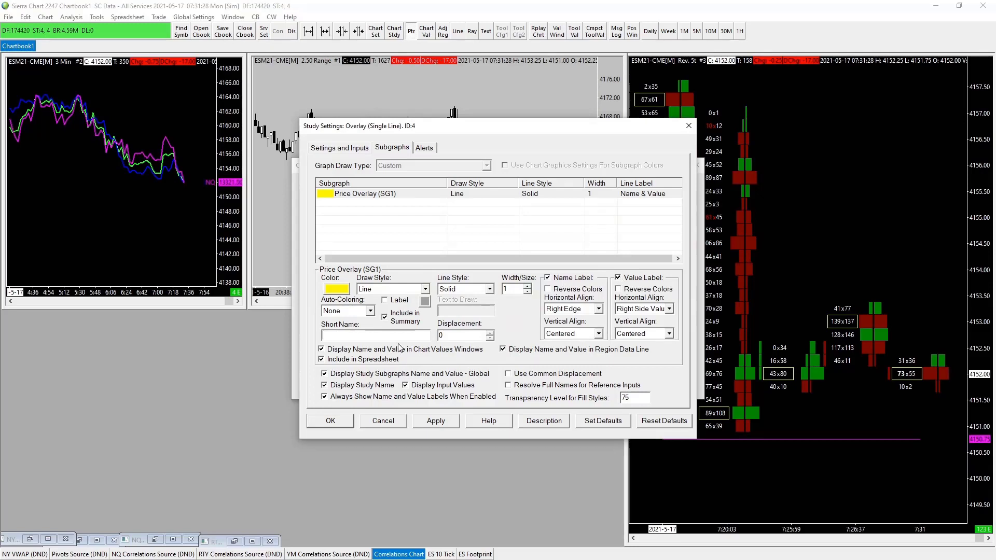
text(ym)
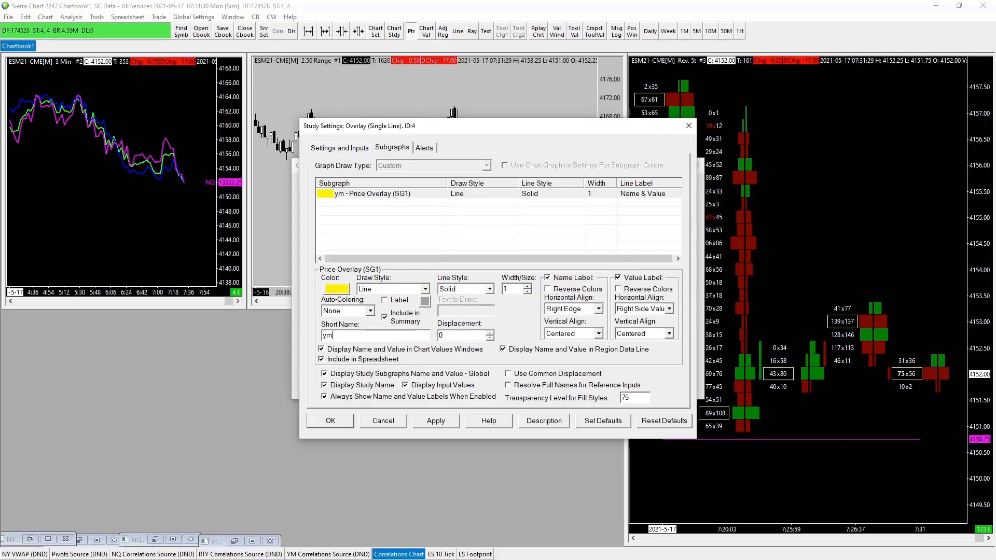
key(BackSpace)
key(BackSpace)
text(YM)
Source the overlay from YMM21-CBOT[M] 3 Min chart #8 and draw it in chart region 1
click(340, 149)
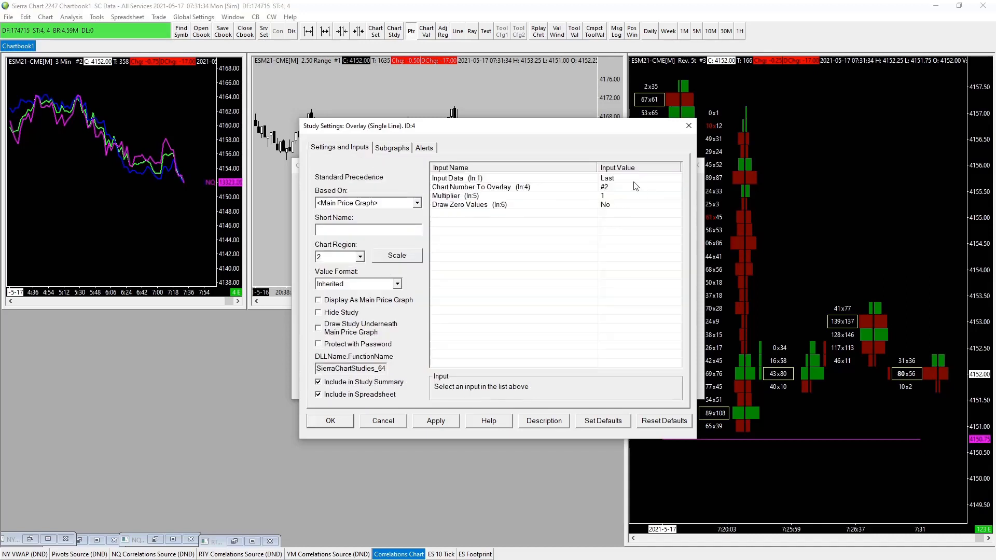
click(613, 188)
click(570, 388)
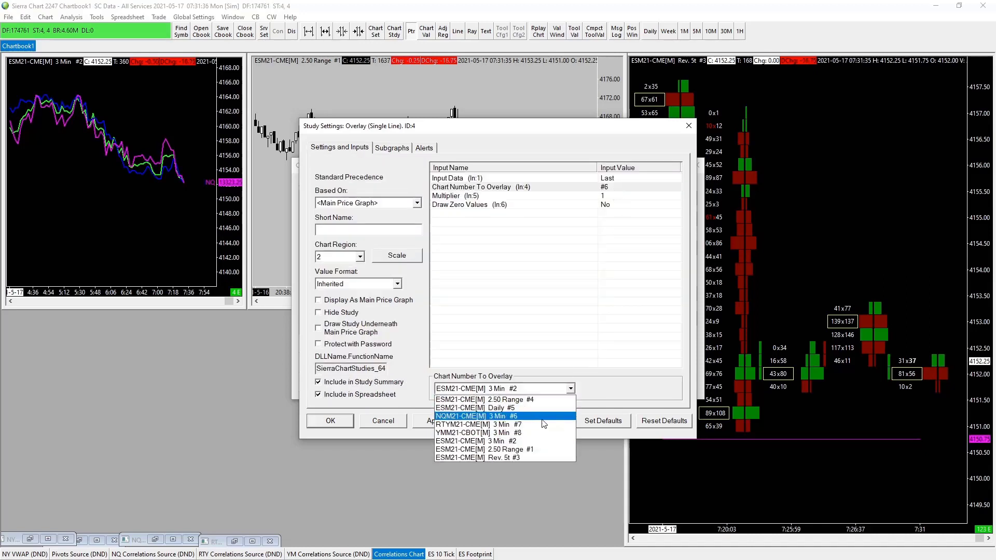
click(515, 434)
click(435, 421)
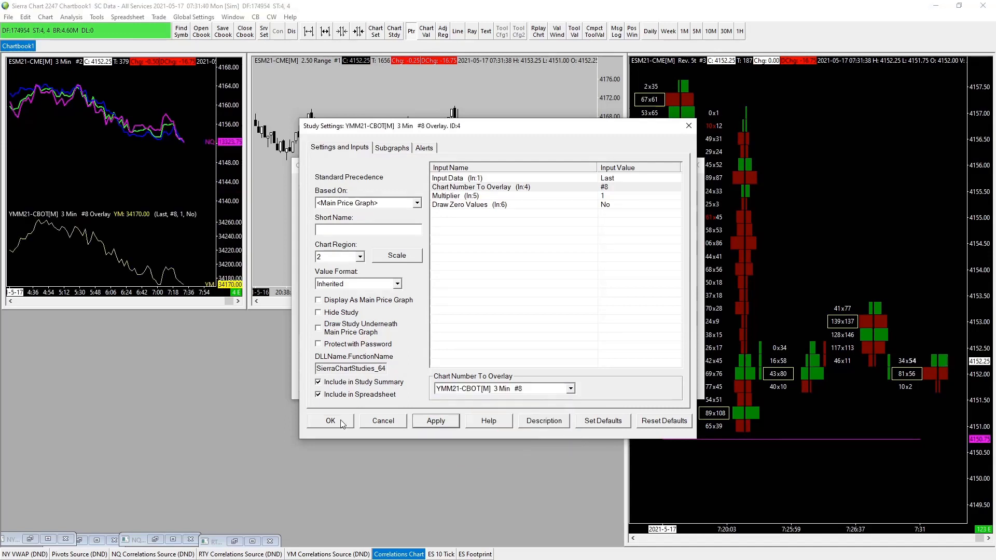
click(359, 257)
click(332, 270)
click(436, 421)
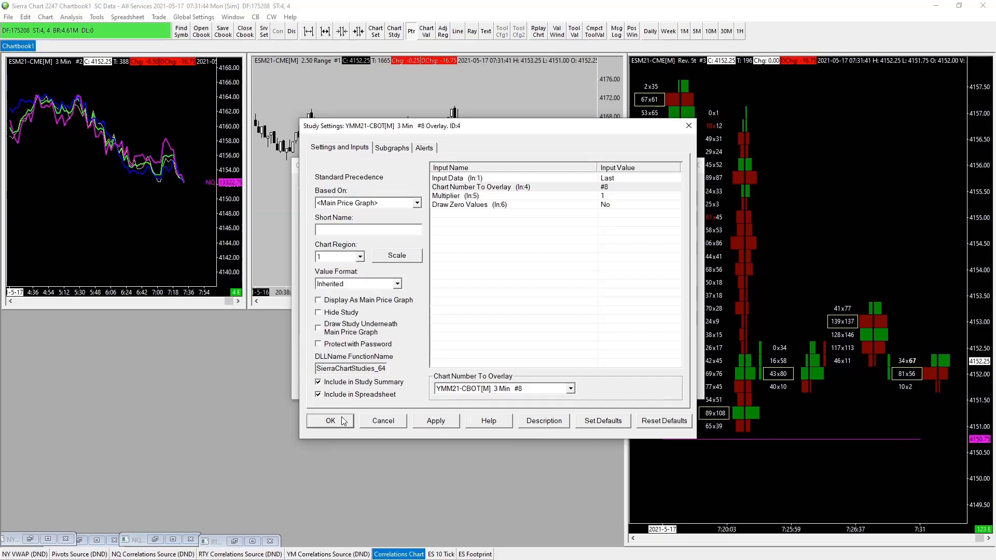
click(330, 421)
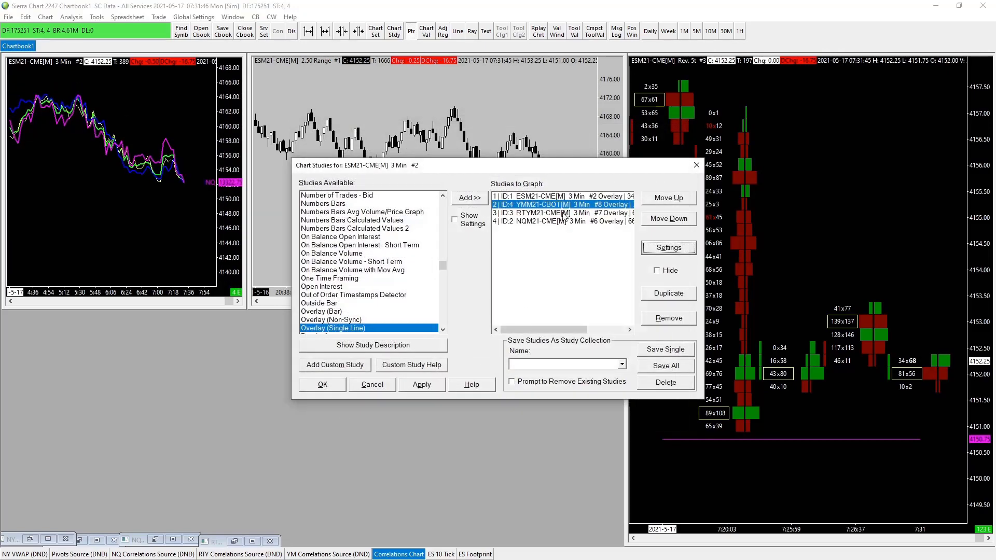
Review the YM overlay's line style and apply the study changes to the chart
click(668, 247)
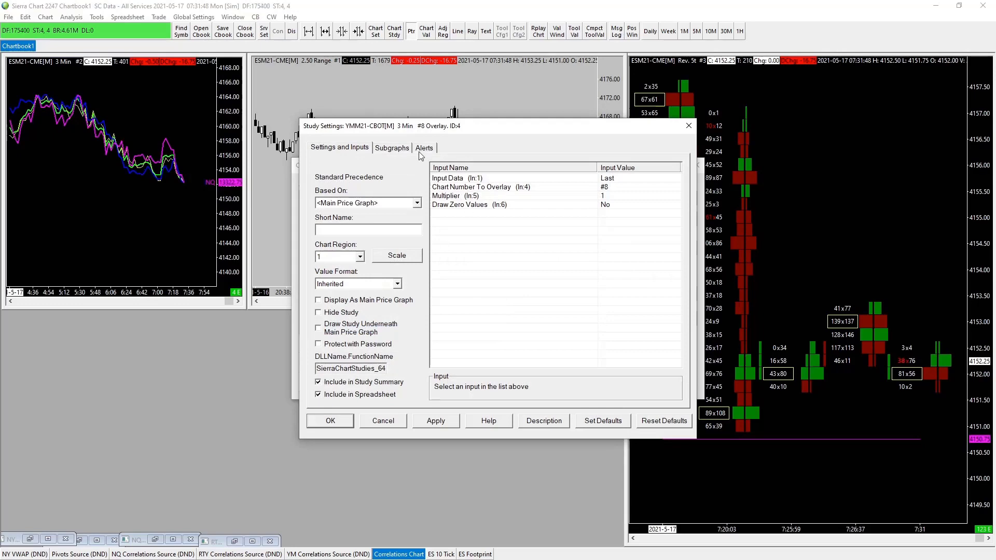
click(393, 149)
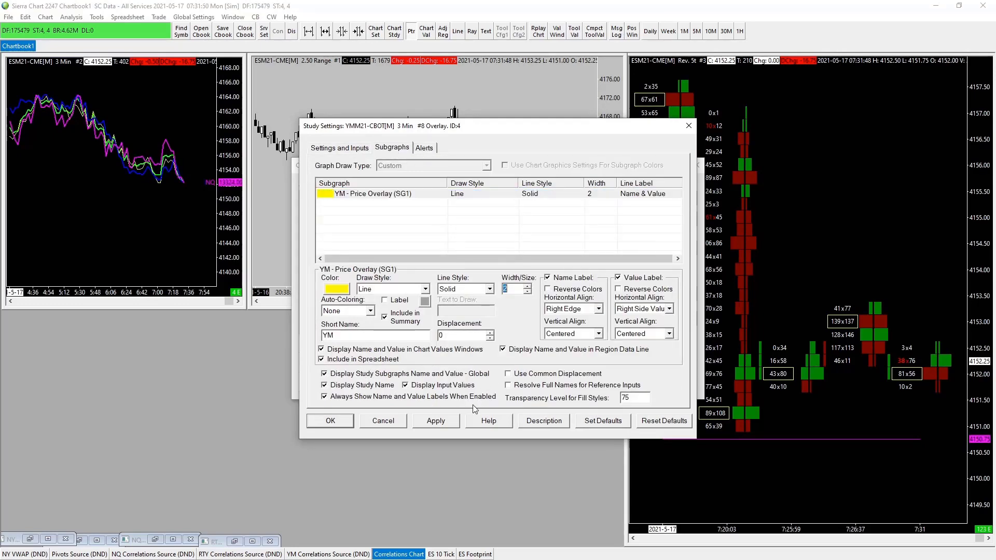
click(331, 421)
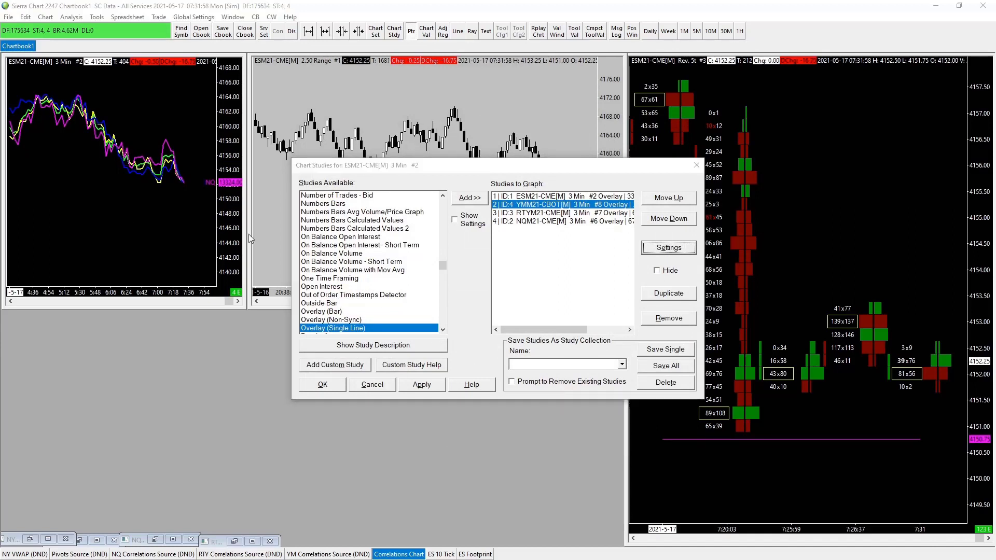
click(432, 386)
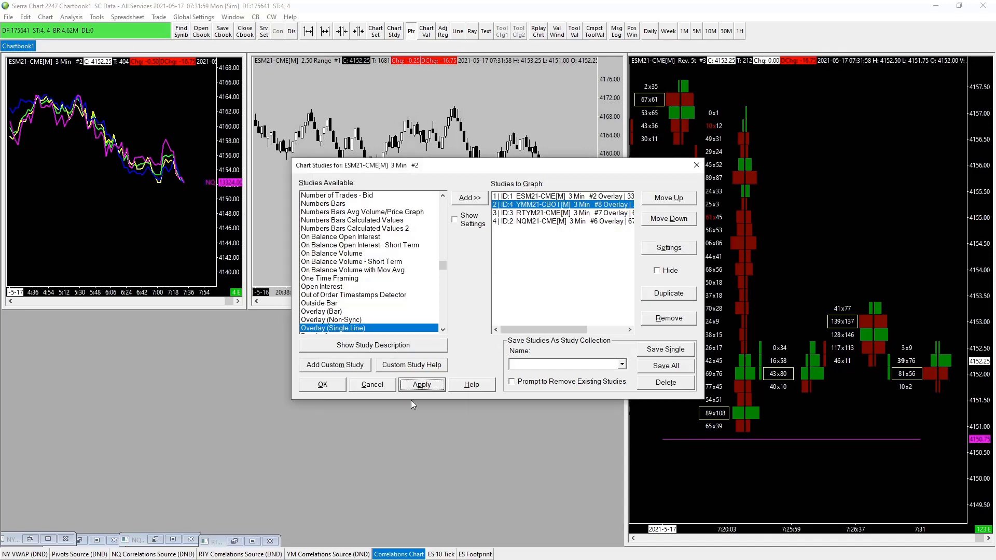
Close Chart Studies, maximize the Correlations Chart, and stretch its price scale around the ES, NQ, RTY, YM lines
click(328, 386)
drag(230, 183, 232, 144)
double_click(232, 144)
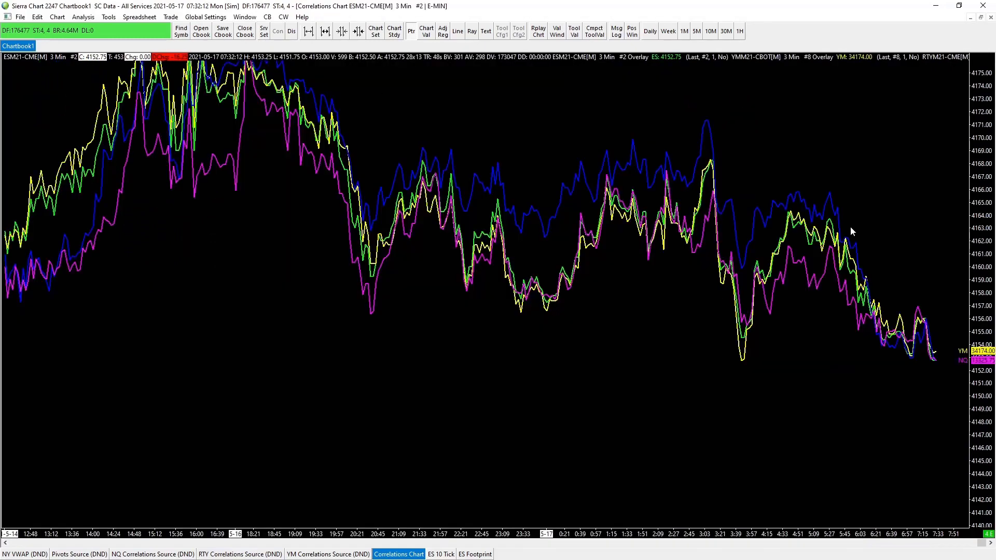
drag(969, 332, 987, 417)
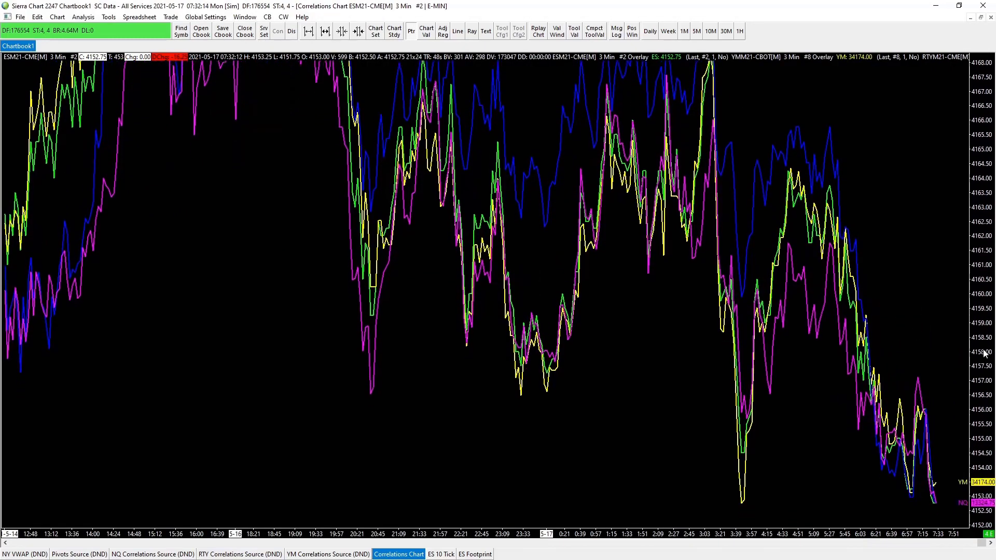
mouse_move(985, 353)
mouse_down()
mouse_move(994, 116)
mouse_move(979, 260)
mouse_move(986, 307)
mouse_move(981, 148)
mouse_move(984, 292)
mouse_up()
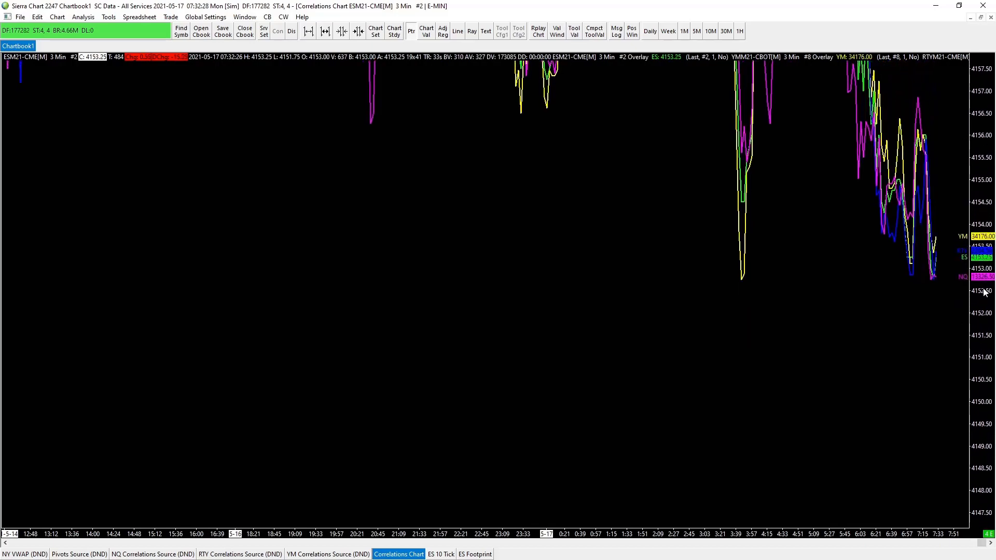
Restore the tiled layout, set the price scale range to Independent, and reset it
key(ctrl+F5)
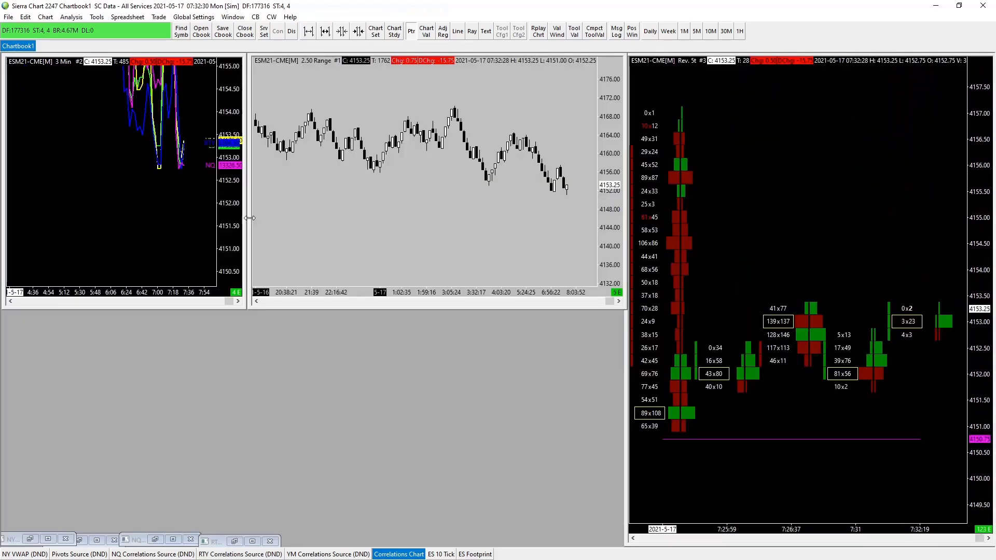
right_click(230, 206)
click(176, 288)
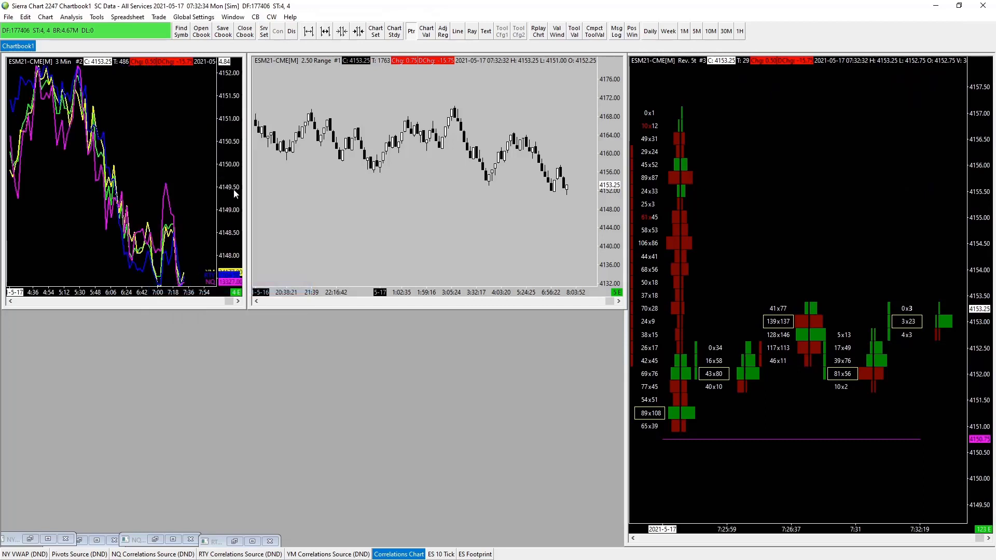
right_click(233, 232)
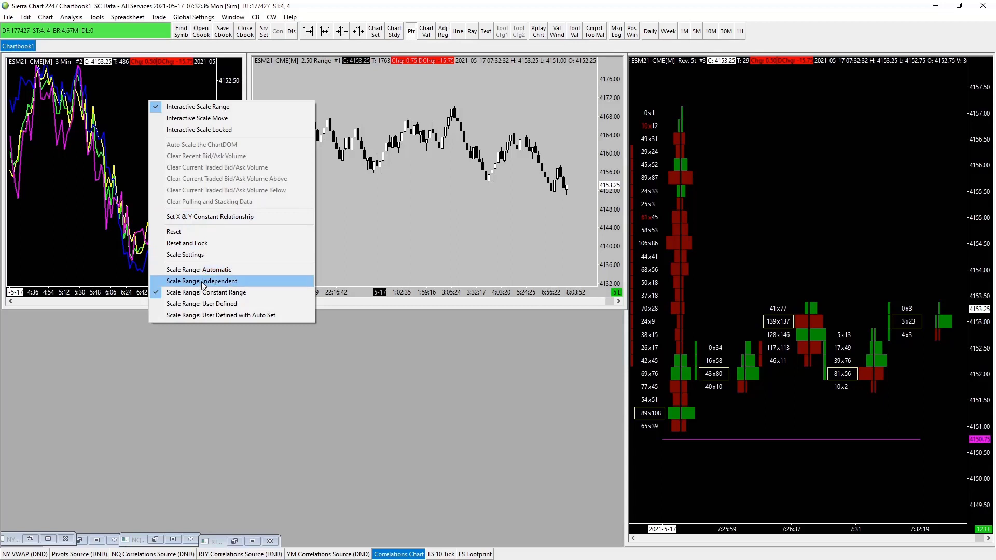
click(201, 281)
right_click(235, 232)
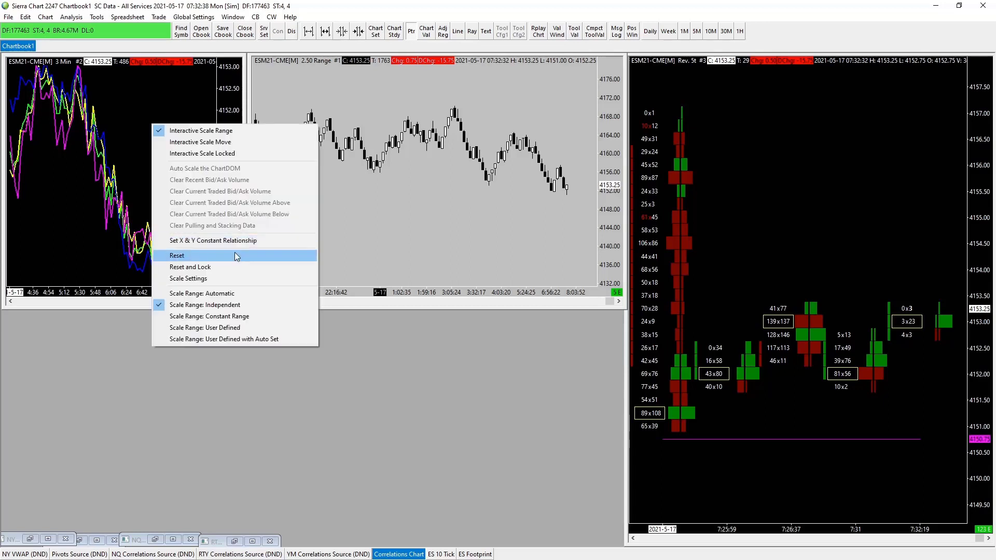
click(220, 293)
Adjust the price and time scales so all four lines fit about 4149–4163
drag(221, 196, 213, 260)
mouse_move(150, 290)
mouse_down()
mouse_move(123, 297)
mouse_move(150, 303)
mouse_up()
drag(239, 139, 236, 99)
drag(220, 195, 245, 255)
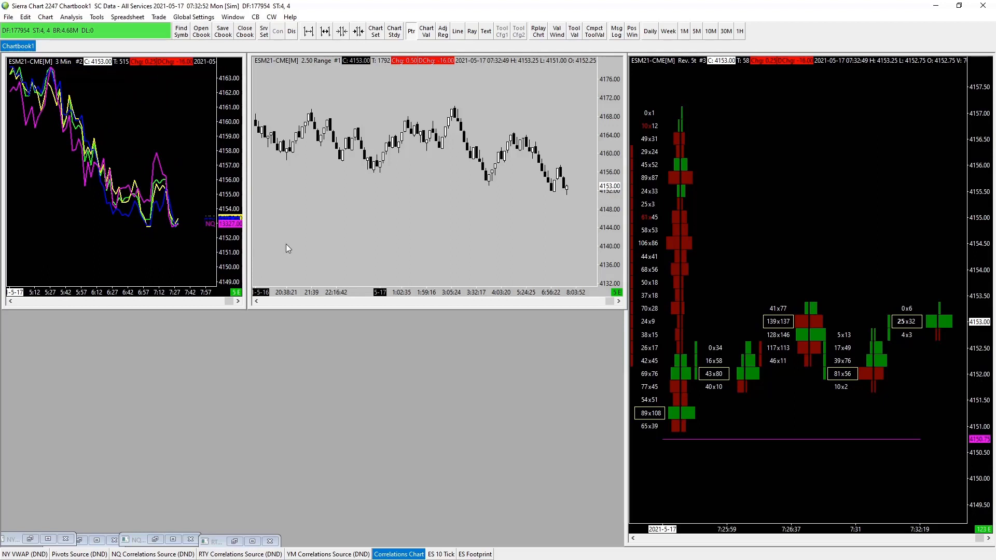
Move the minimized YM Correlations Source window to the right along the bottom
click(325, 555)
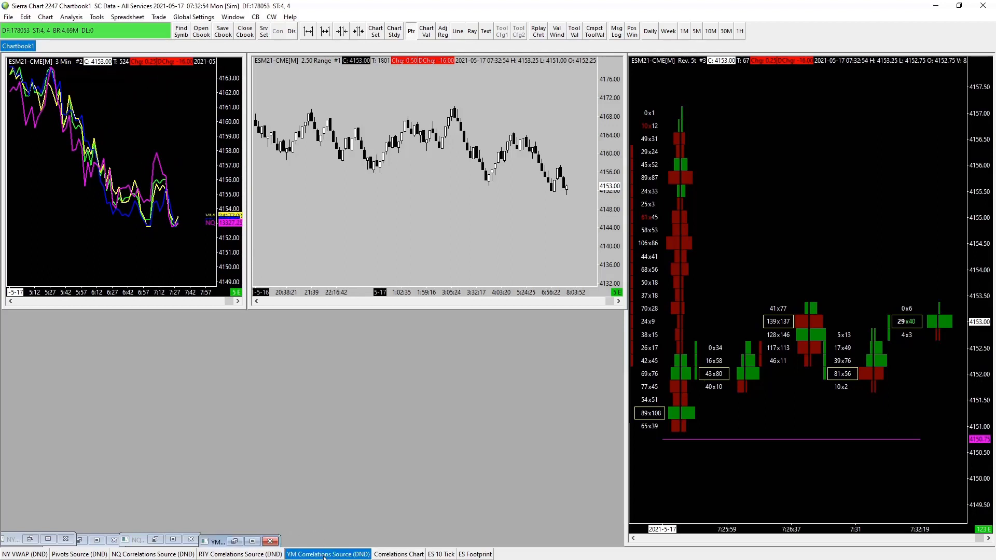
click(229, 542)
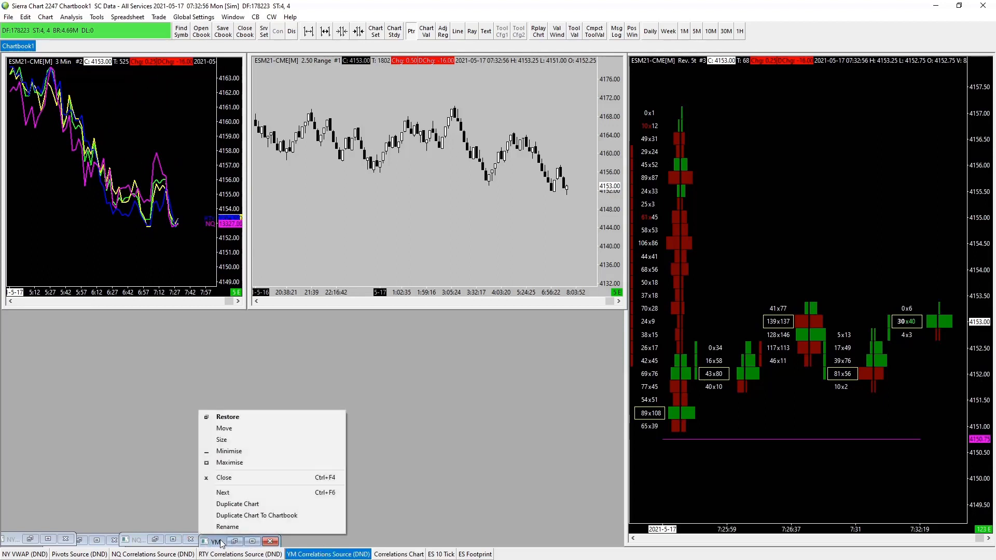
click(221, 543)
drag(221, 543, 291, 545)
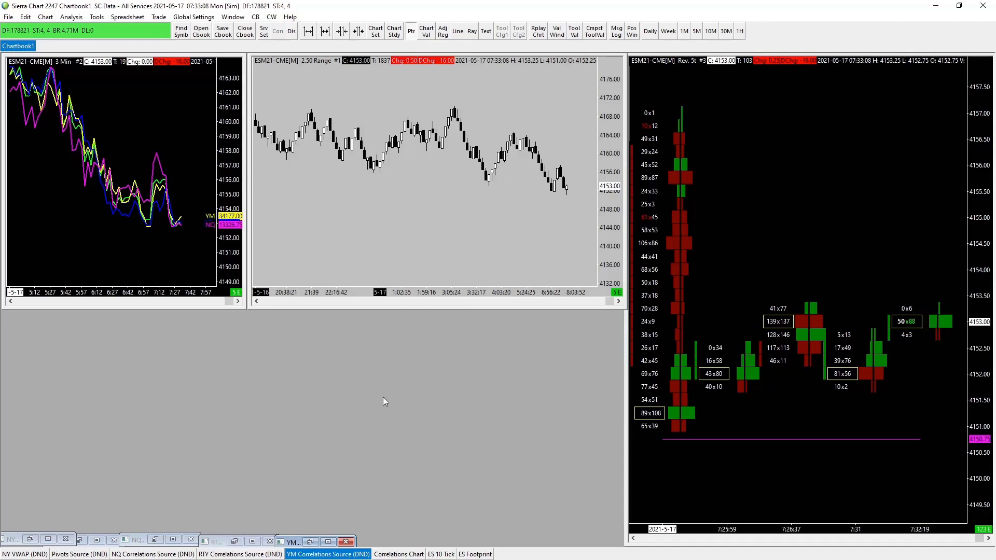
Minimize the Correlations Chart and place its icon beside the YM source chart
click(392, 553)
right_click(398, 555)
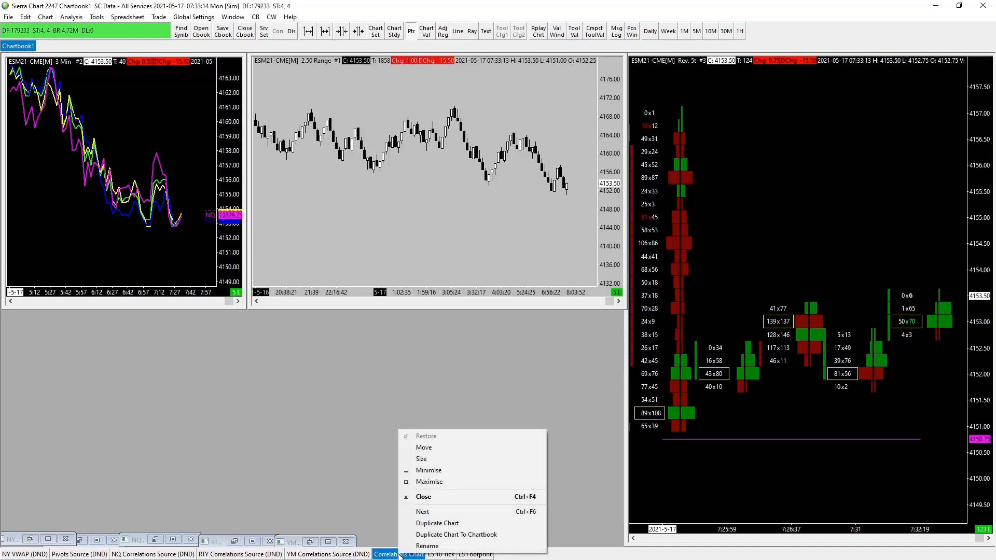
click(431, 469)
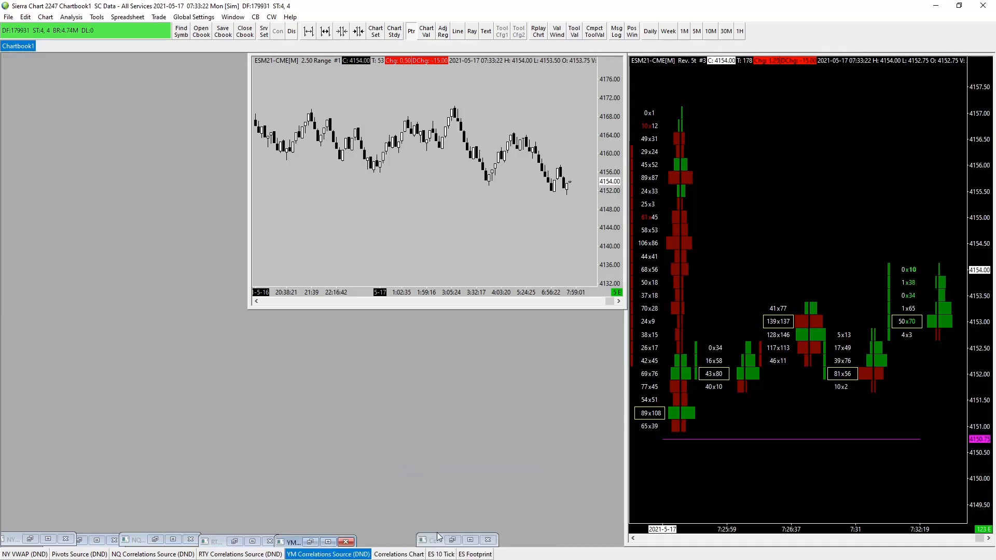
drag(435, 540, 363, 542)
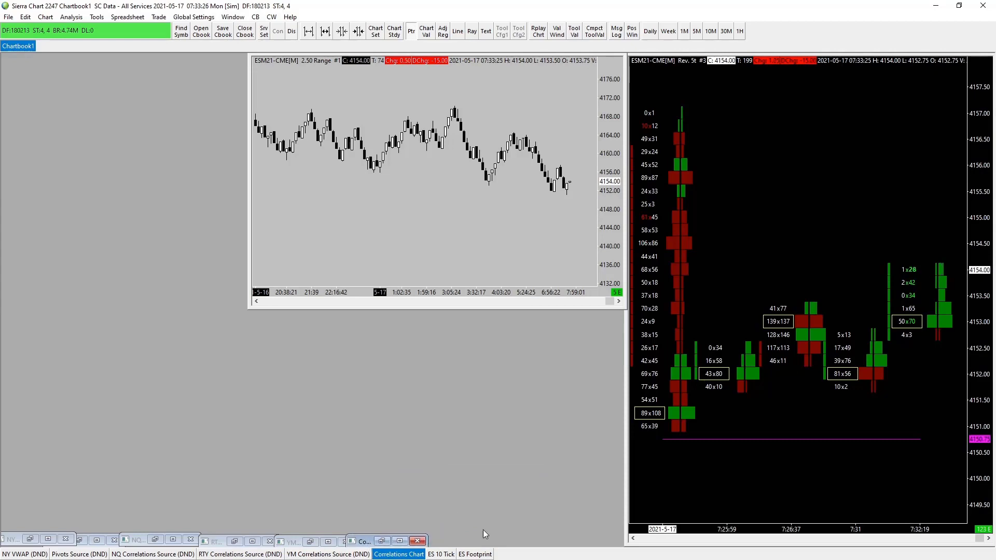